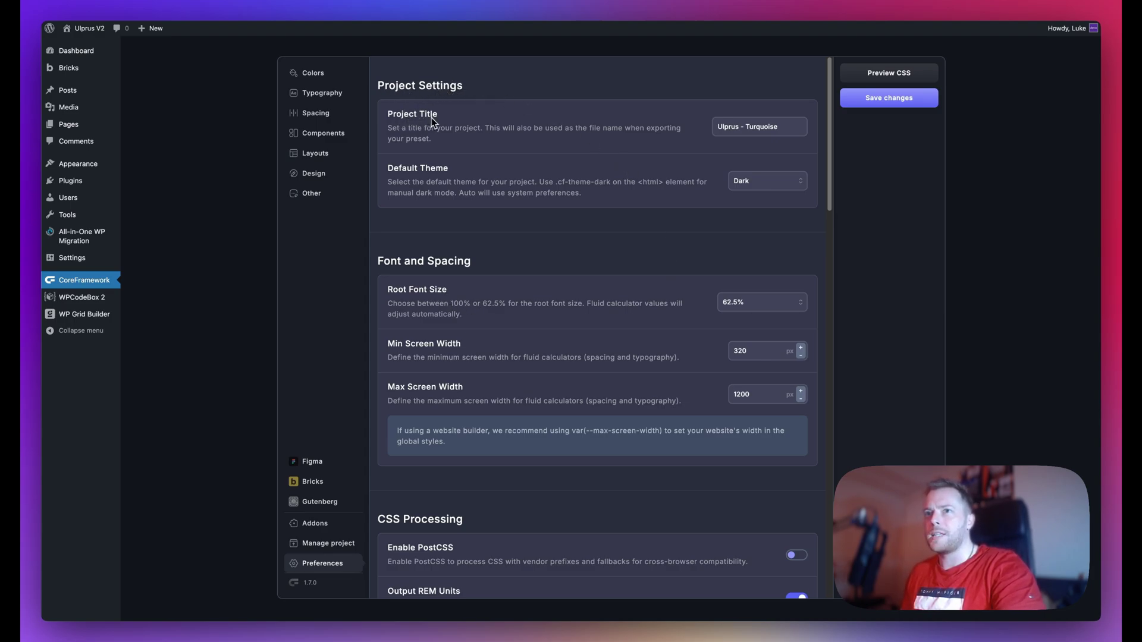
- Examine the Project Title preference, the color palette and the project export options
drag(780, 129, 707, 132)
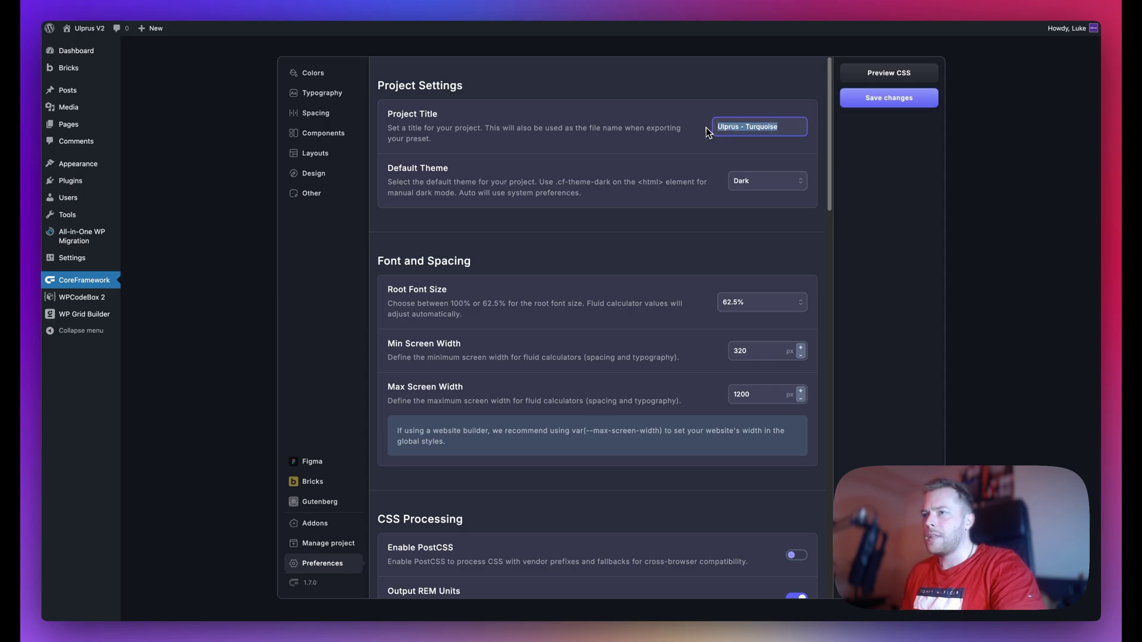
click(307, 74)
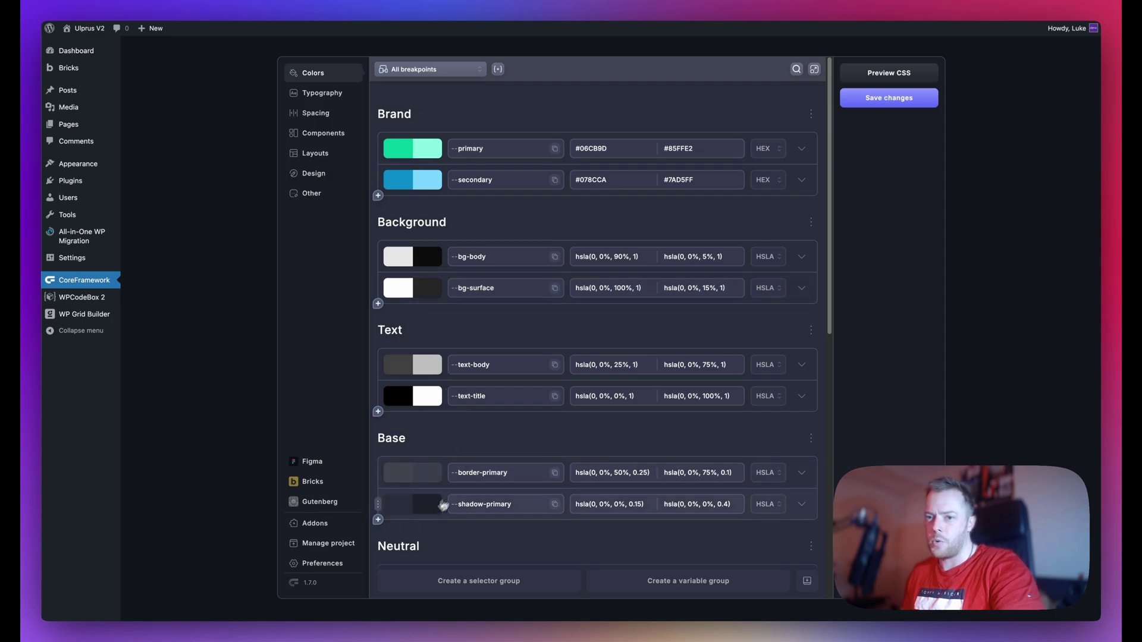
click(346, 563)
click(321, 547)
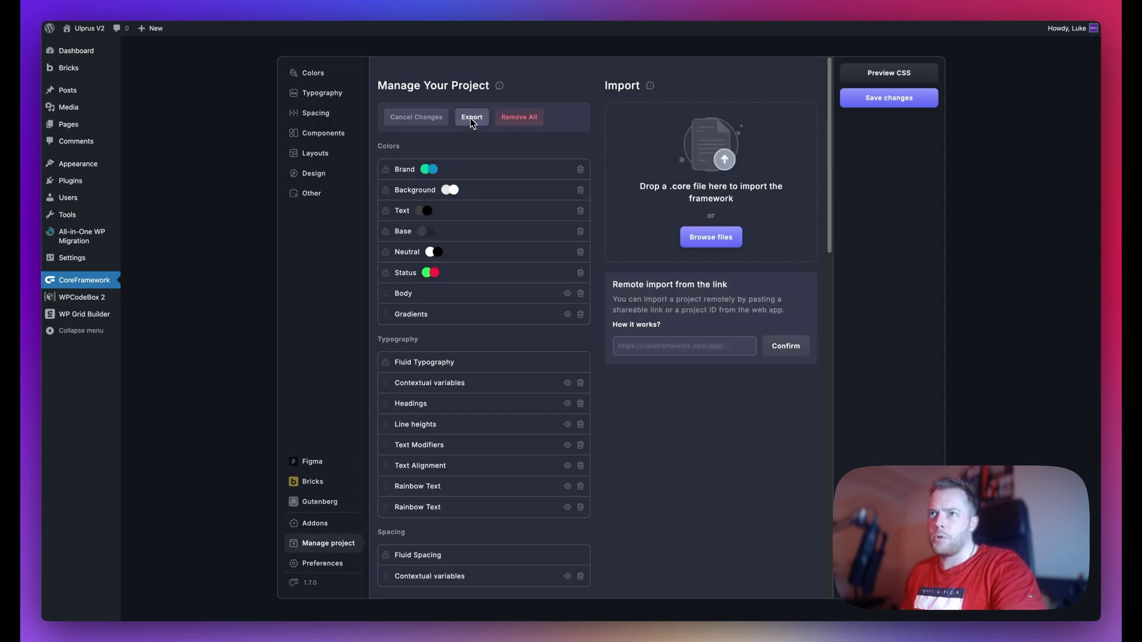
click(330, 564)
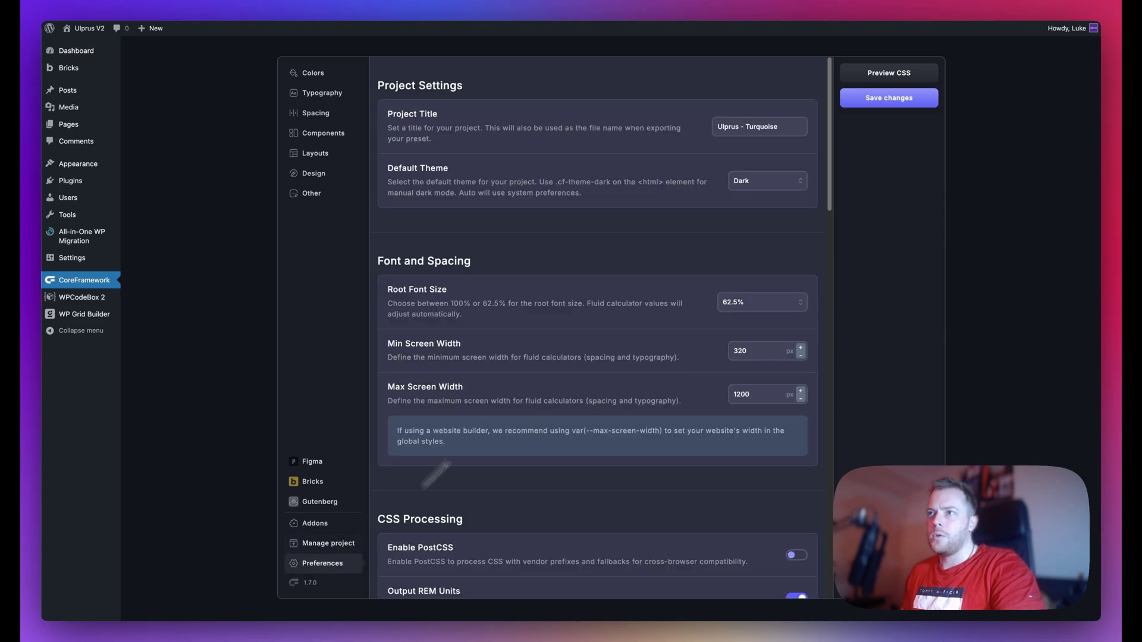
drag(782, 129, 701, 132)
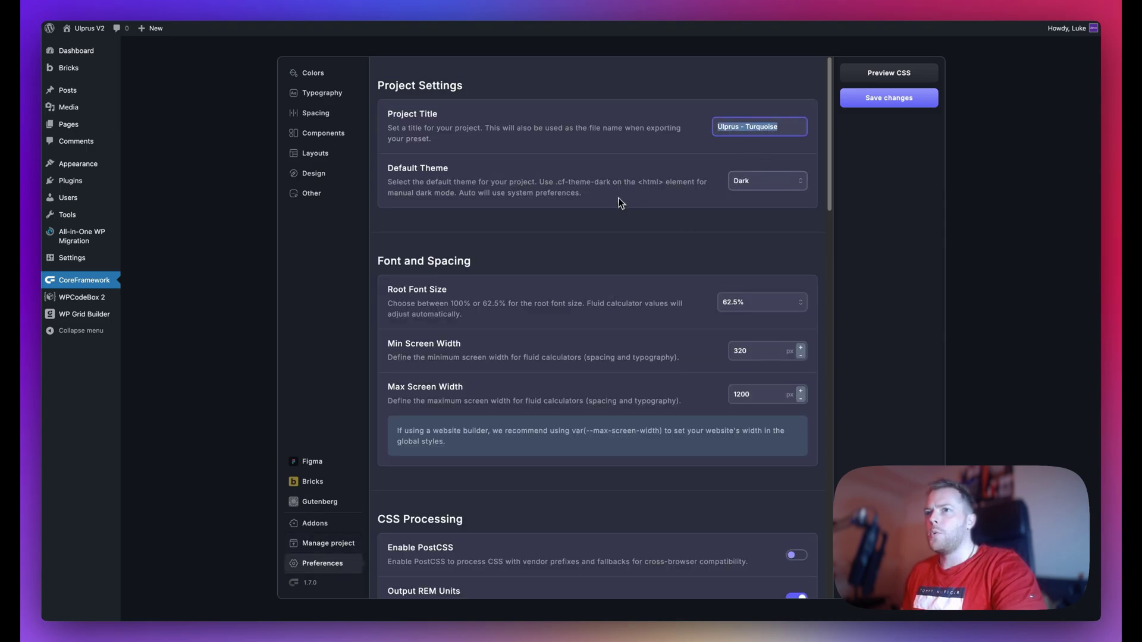
click(645, 226)
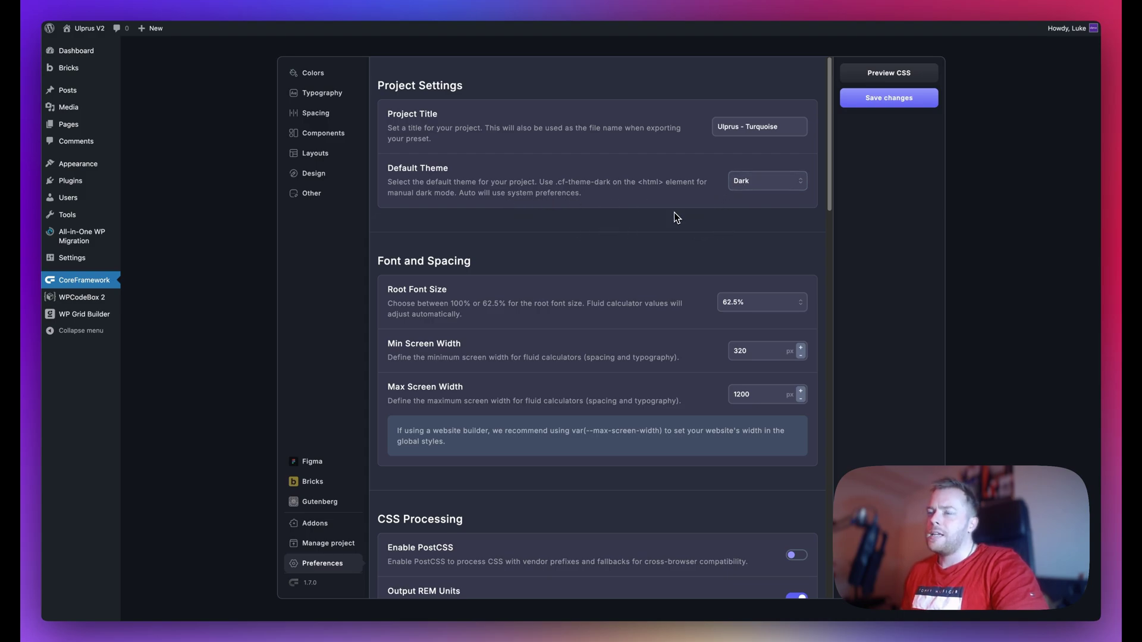
- Save the current preferences and look through the live homepage in its current theme
click(861, 107)
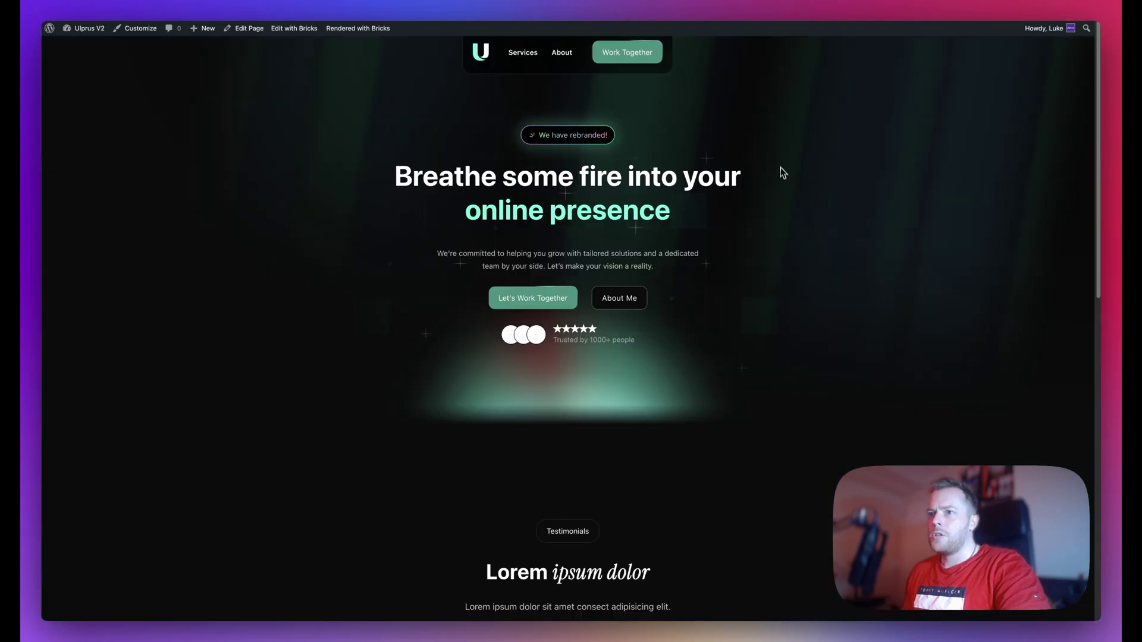
scroll(791, 336, down, 2)
scroll(815, 333, down, 10)
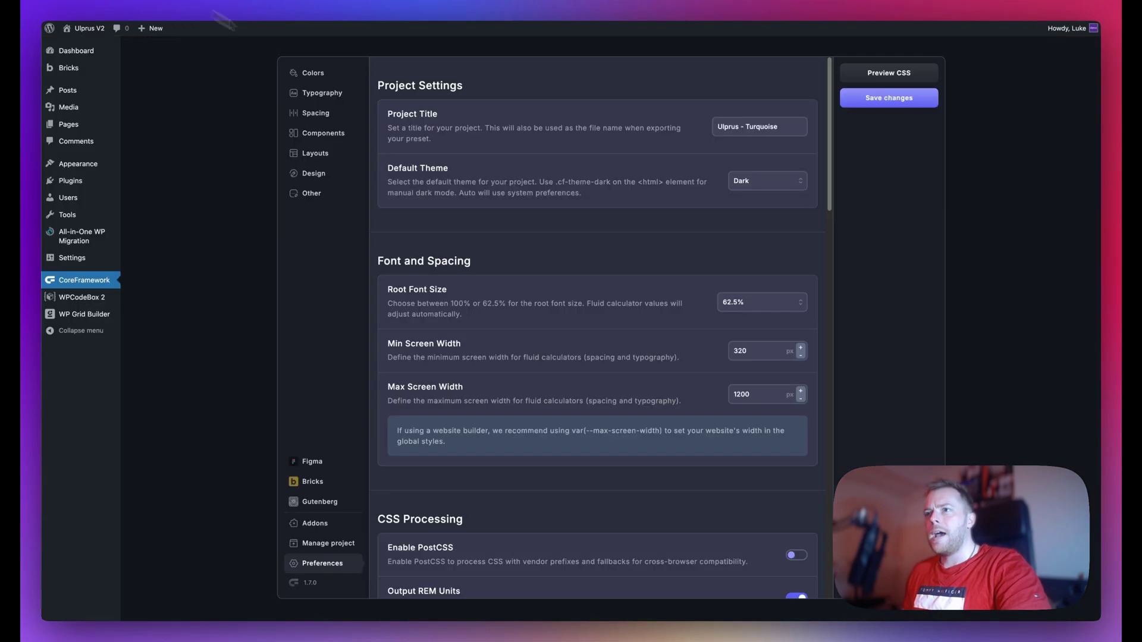
- Set the project's default theme to Light and reload the live homepage to check its appearance
click(773, 182)
click(746, 209)
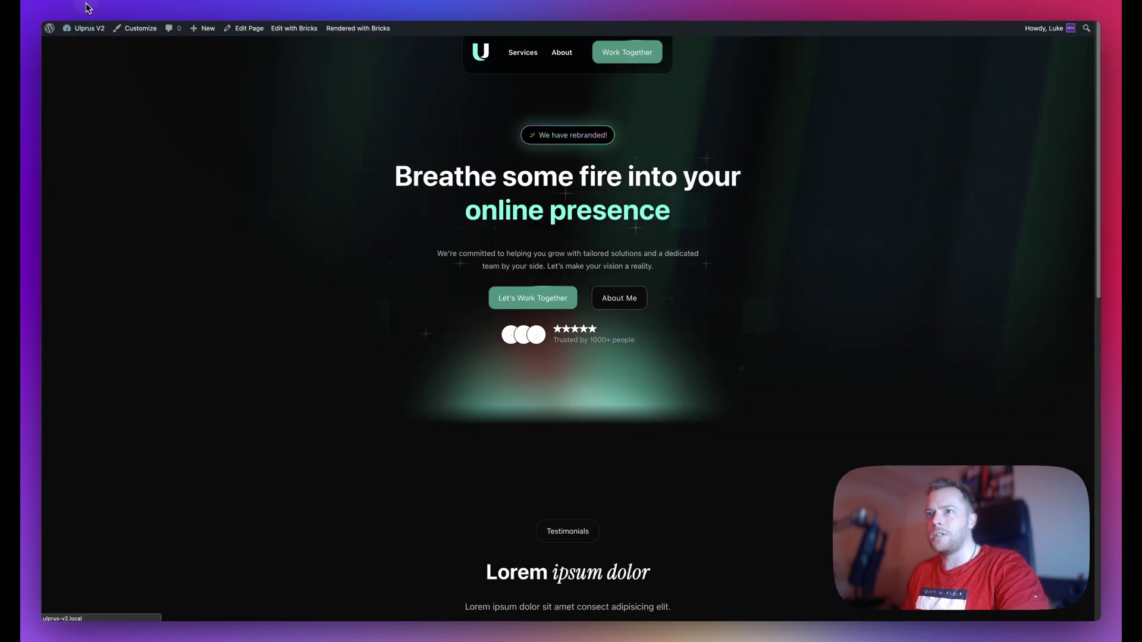
key(super+r)
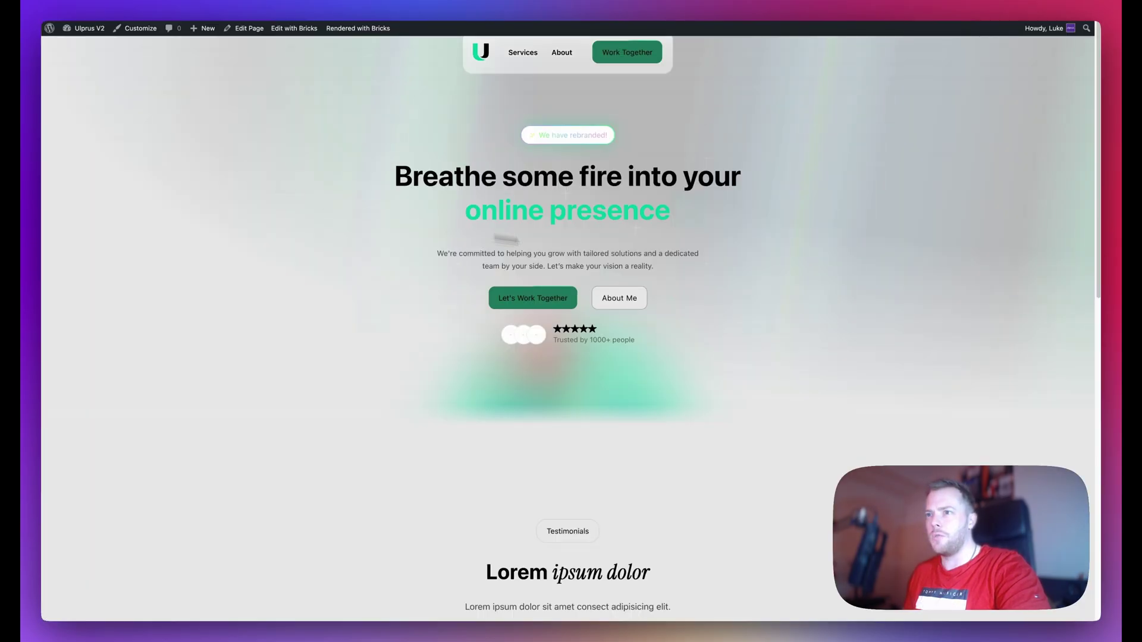
scroll(803, 263, down, 2)
scroll(836, 252, up, 2)
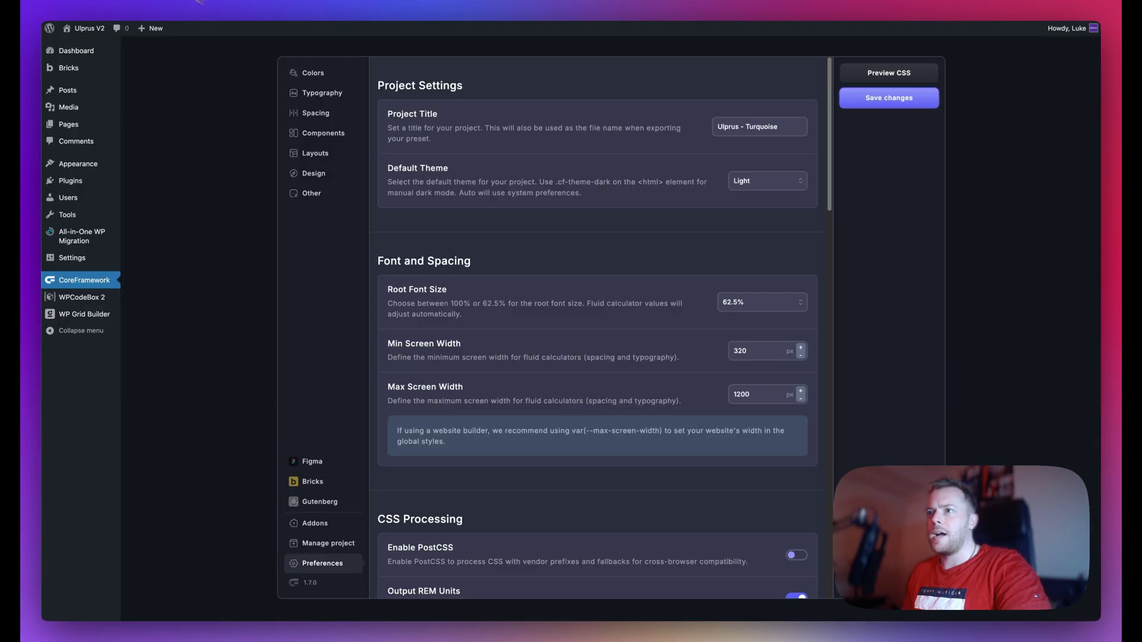
- Set the project's default theme back to Dark
click(767, 181)
click(746, 228)
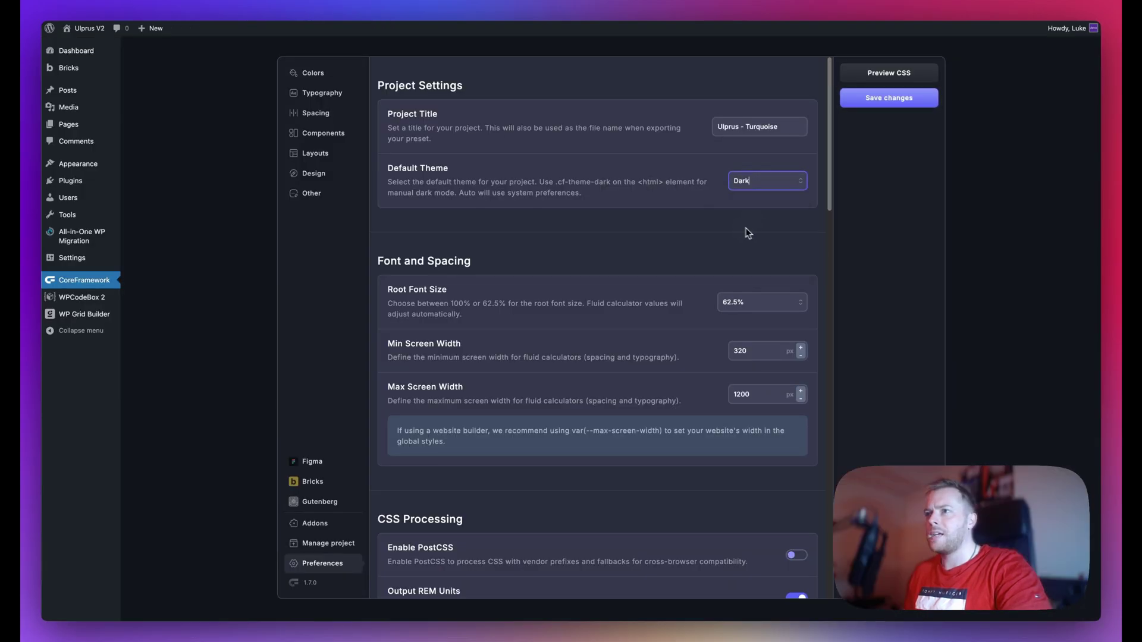
click(765, 188)
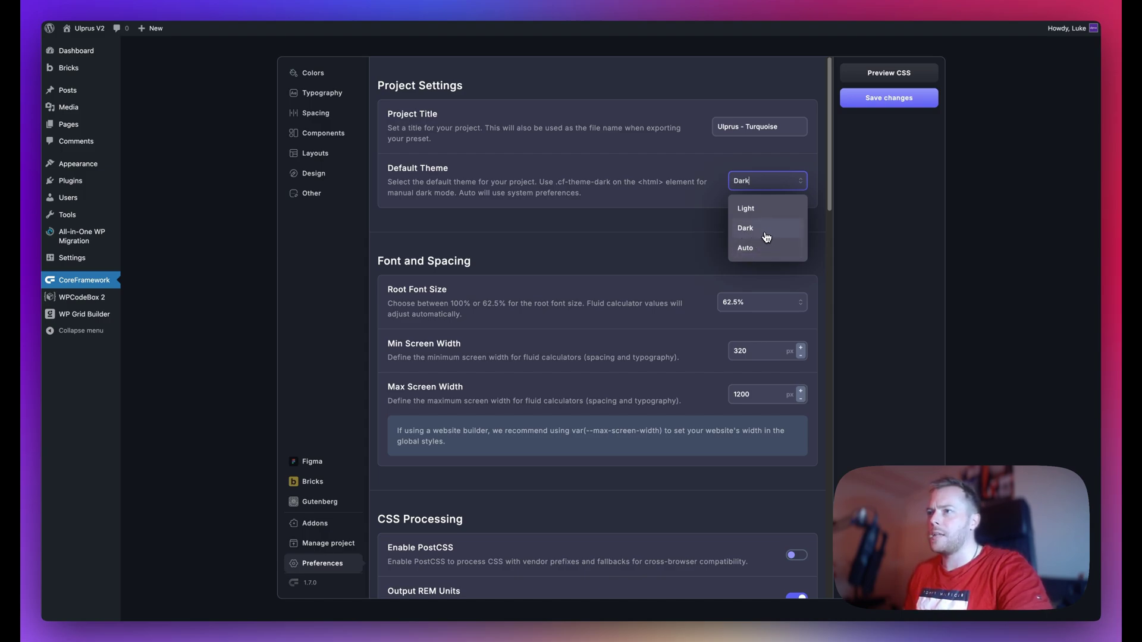
click(767, 238)
- Set the root font size to 100%, save the changes and check the effect on the live homepage
scroll(571, 225, down, 5)
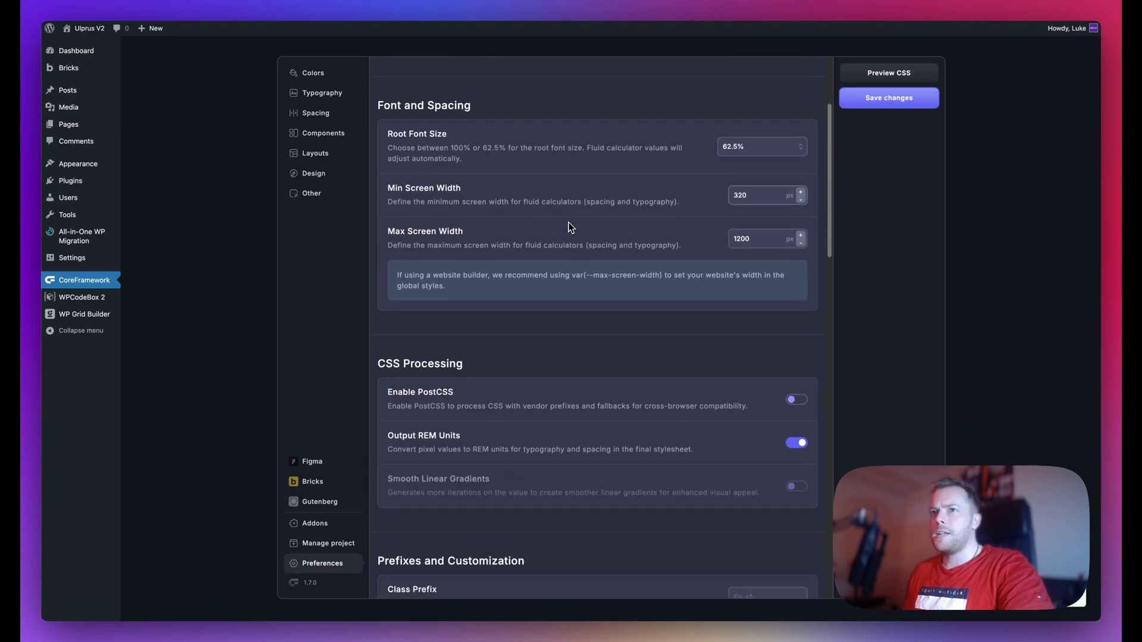
scroll(571, 227, down, 1)
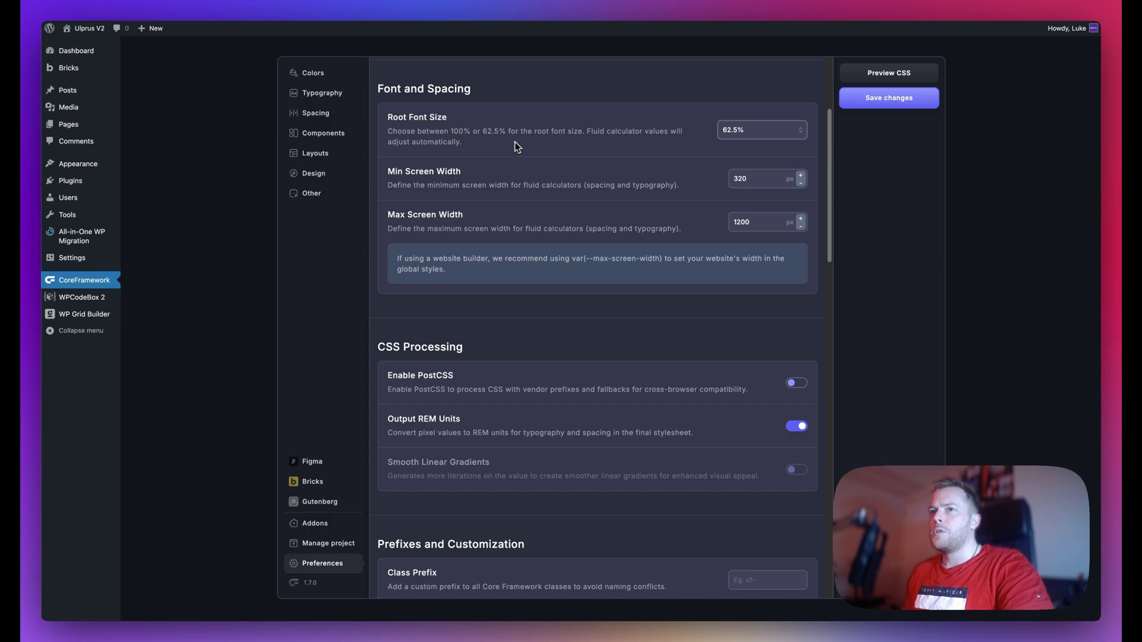
click(748, 132)
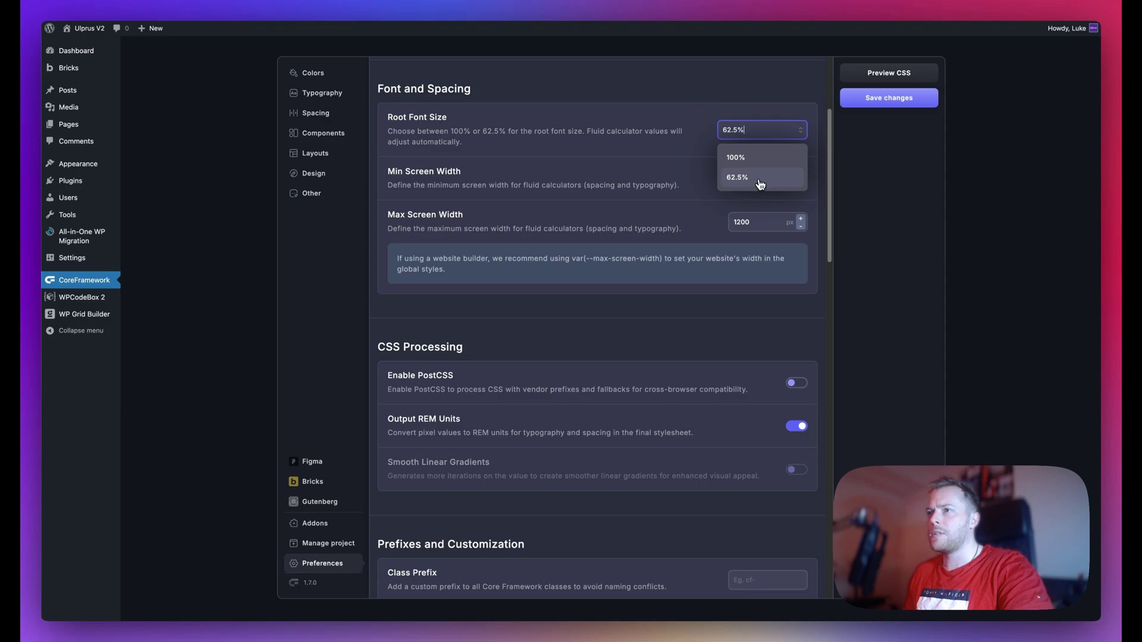
click(742, 161)
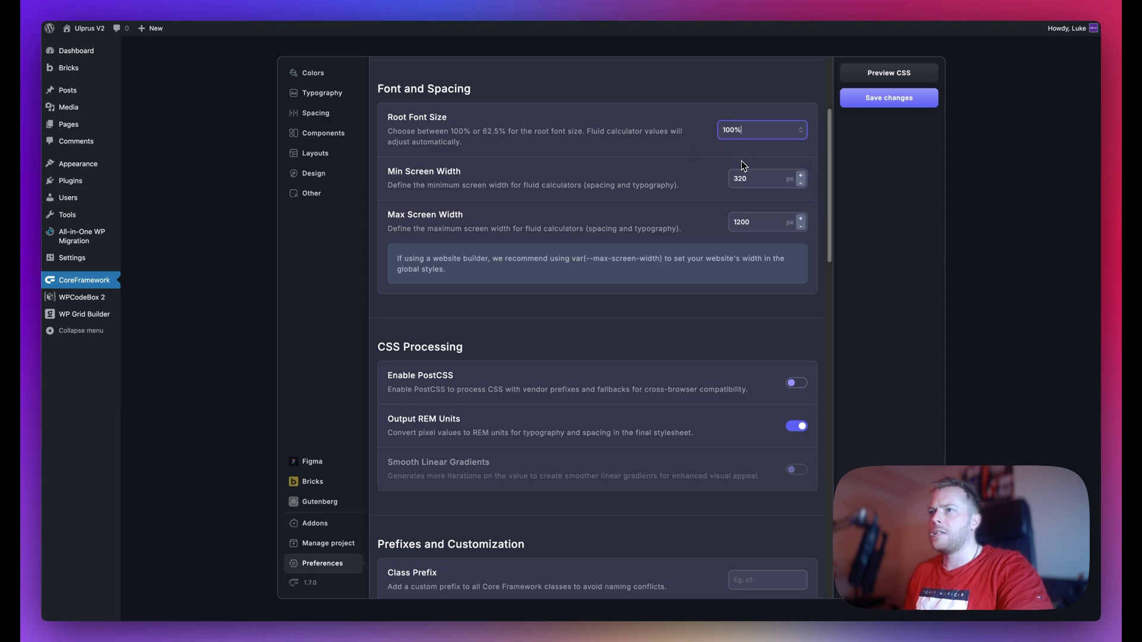
click(860, 104)
click(282, 2)
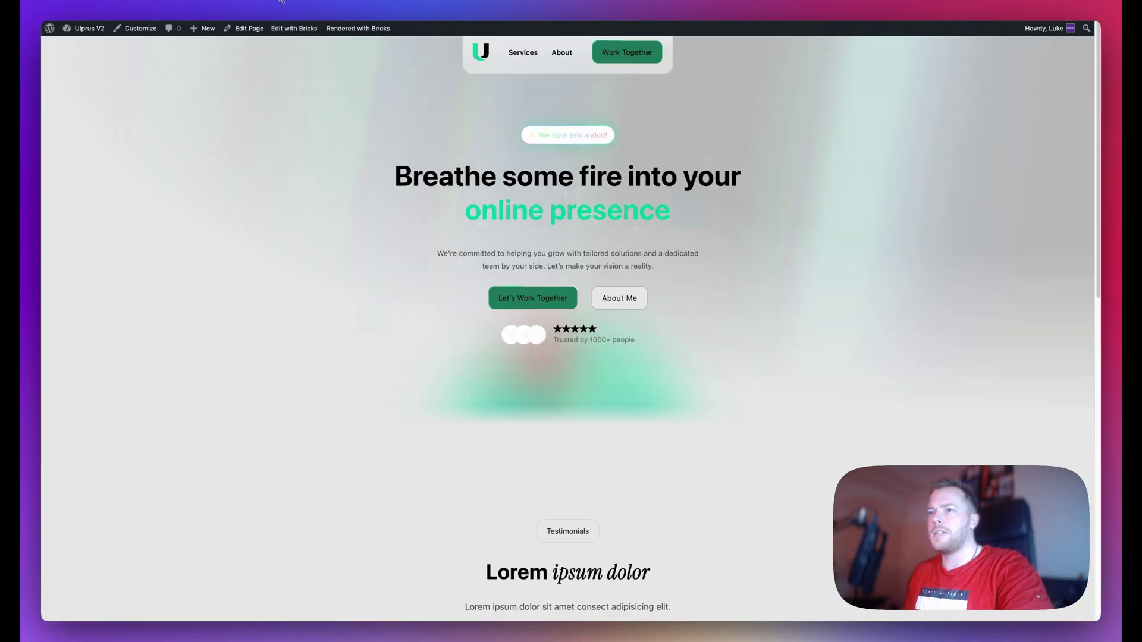
click(88, 5)
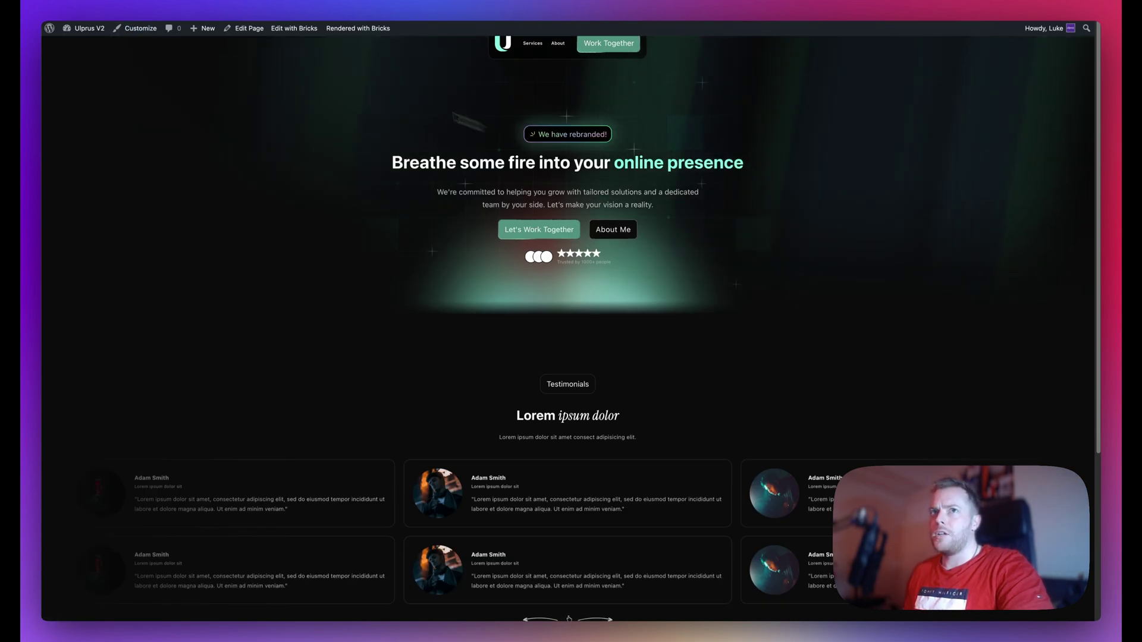
click(208, 5)
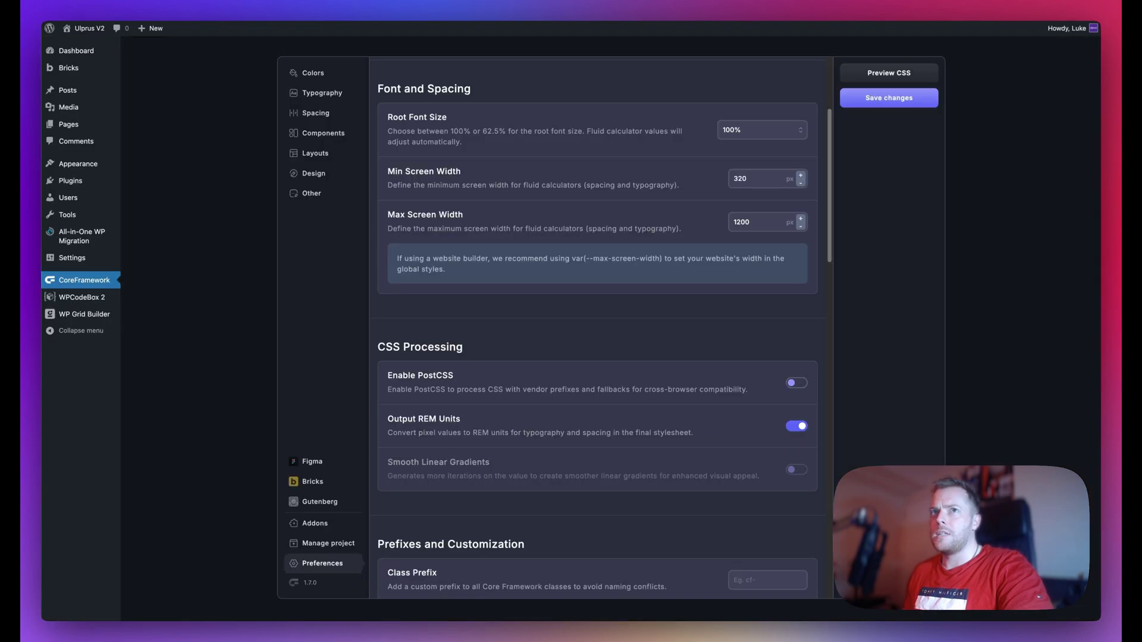
- Set the root font size back to 62.5% in the Font and Spacing preferences
click(758, 131)
click(748, 173)
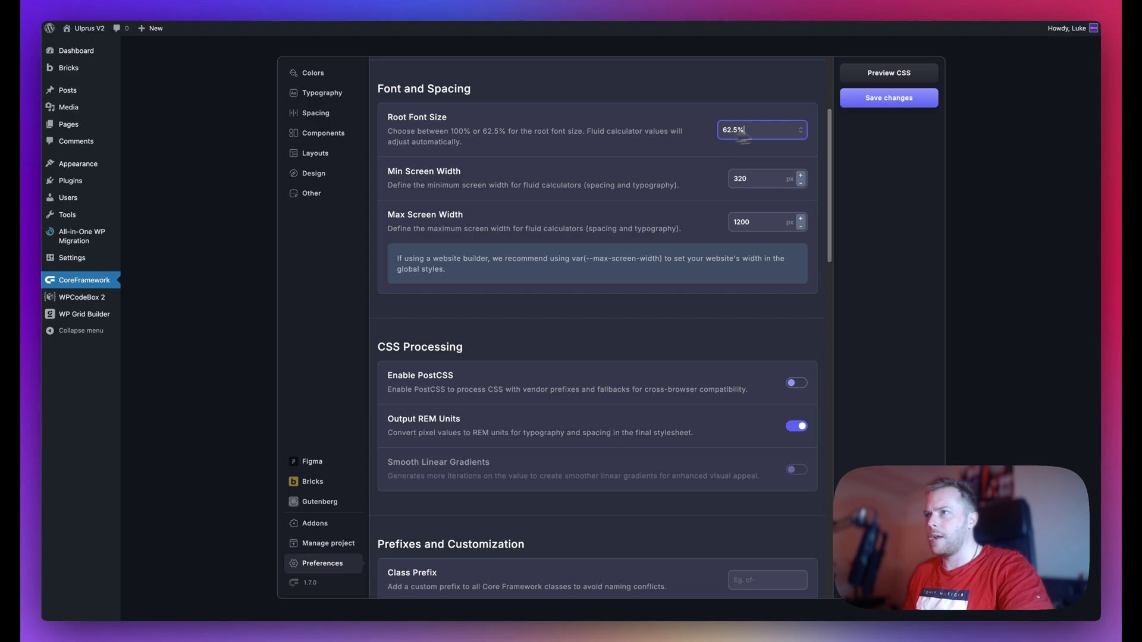
click(465, 169)
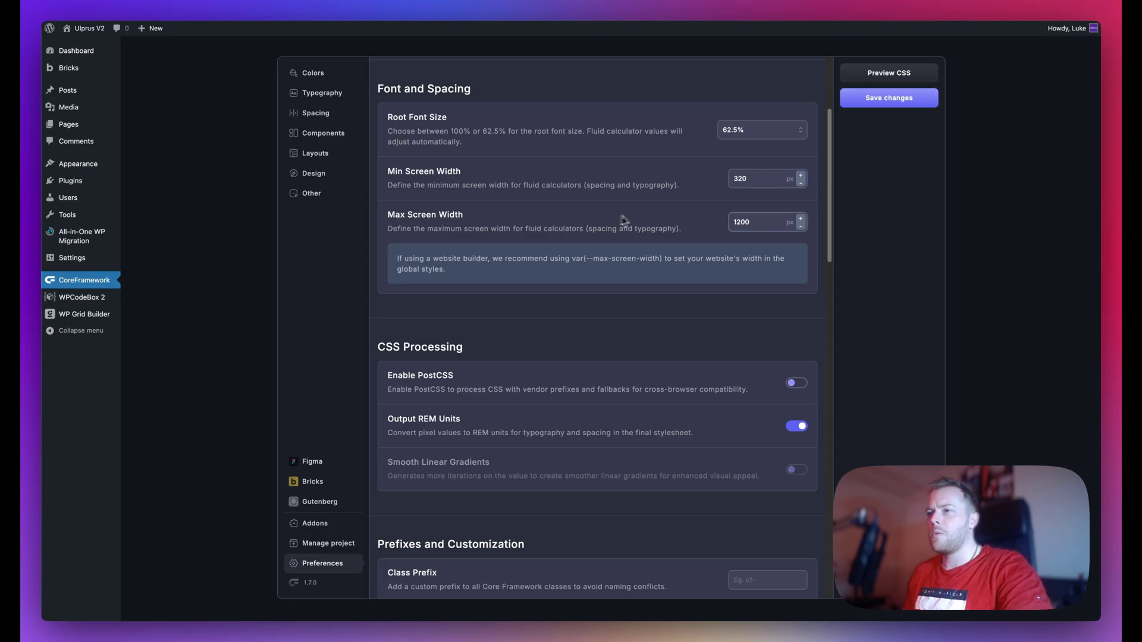
- Highlight the Max Screen Width value and save the project preferences
drag(751, 225, 721, 221)
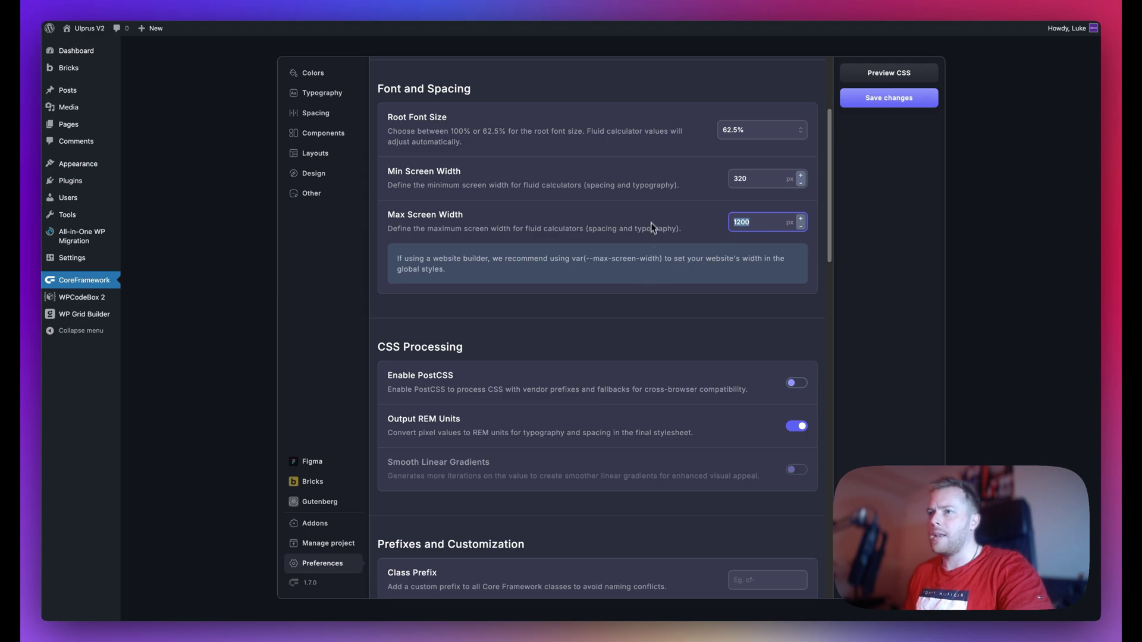
click(812, 153)
drag(754, 221, 717, 223)
click(765, 226)
click(880, 100)
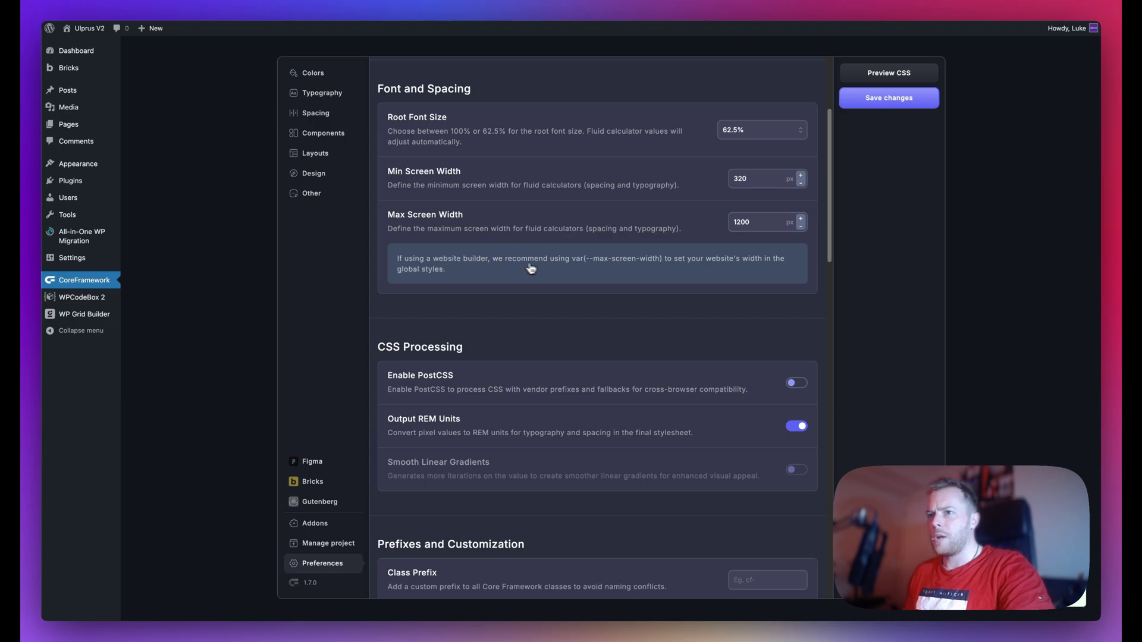
- Highlight var(--max-screen-width) in the website builder note, switch to the Bricks editor and look at its Theme Styles settings
drag(571, 260, 659, 260)
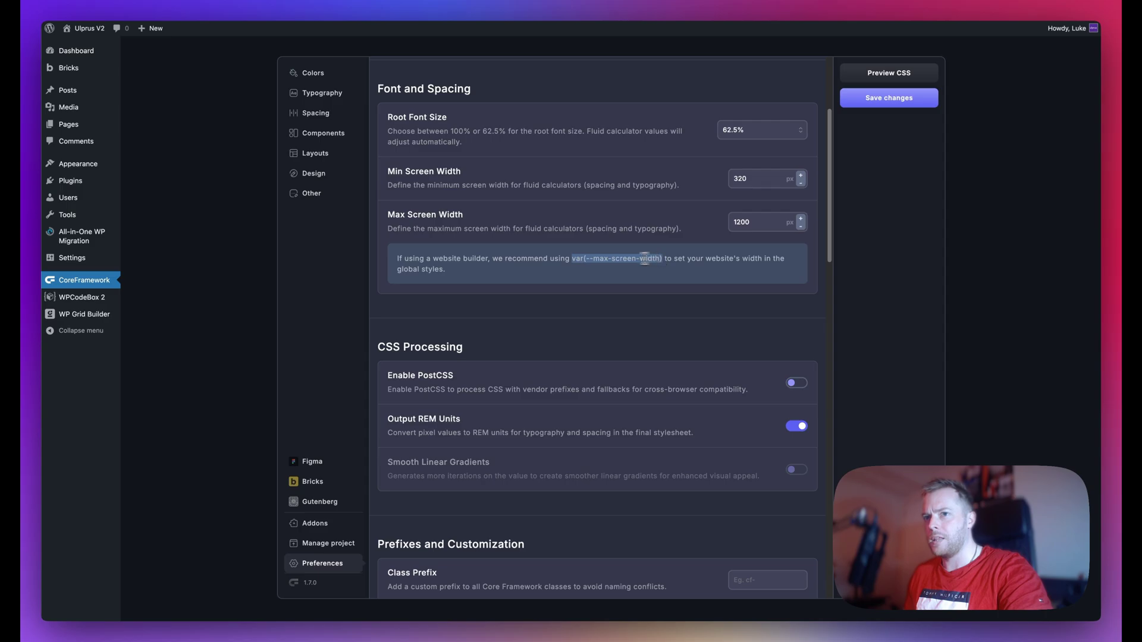
key(ctrl+Tab)
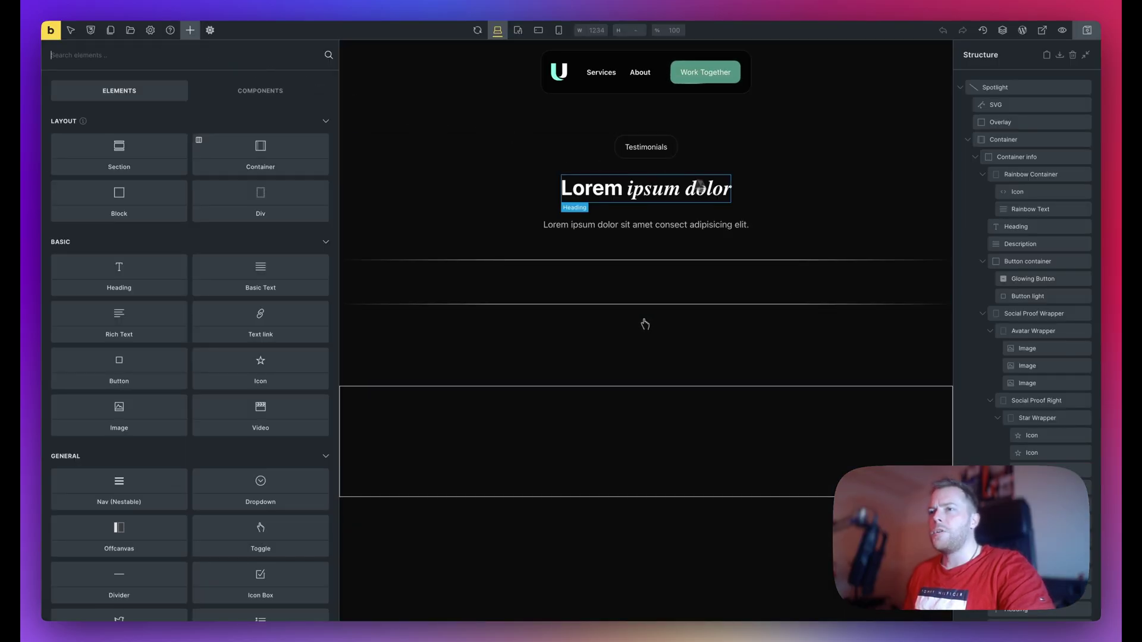
click(150, 30)
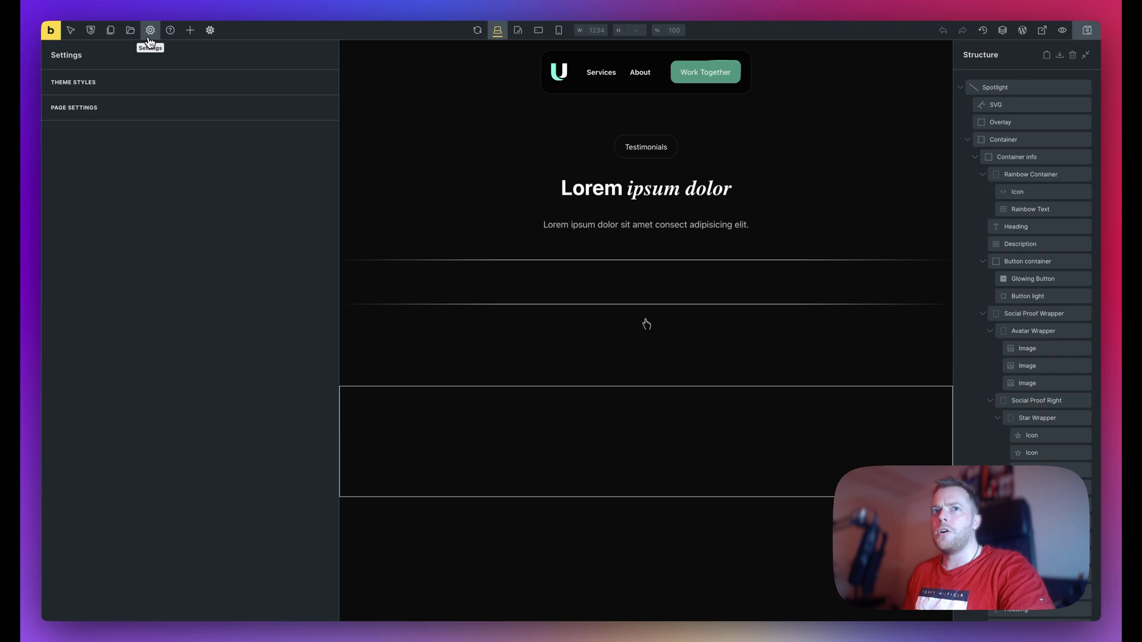
click(130, 83)
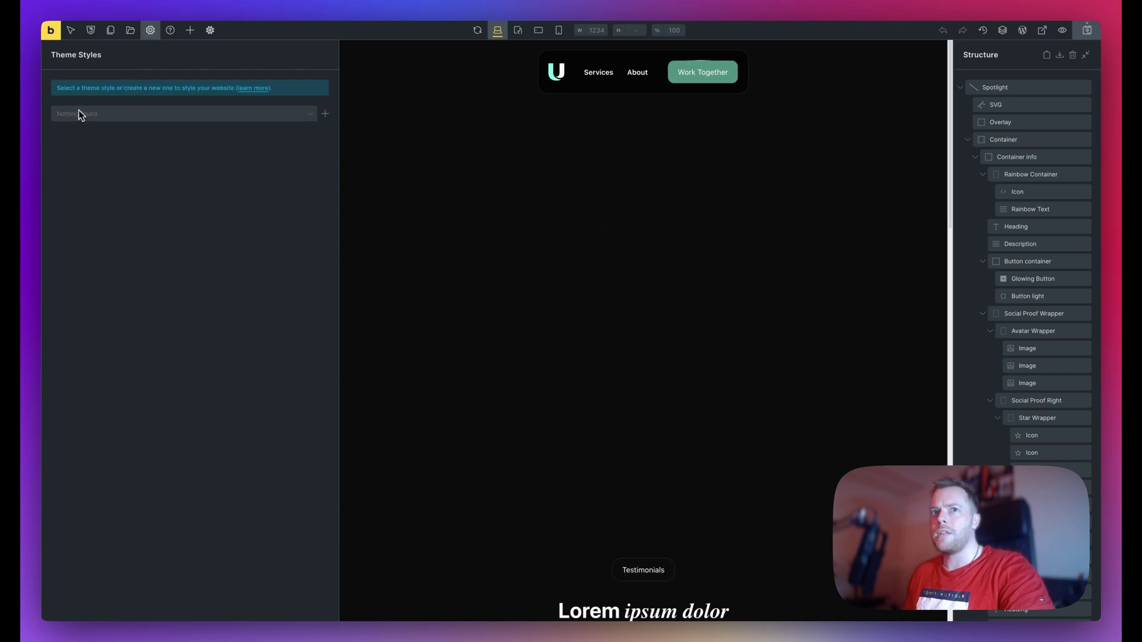
click(149, 32)
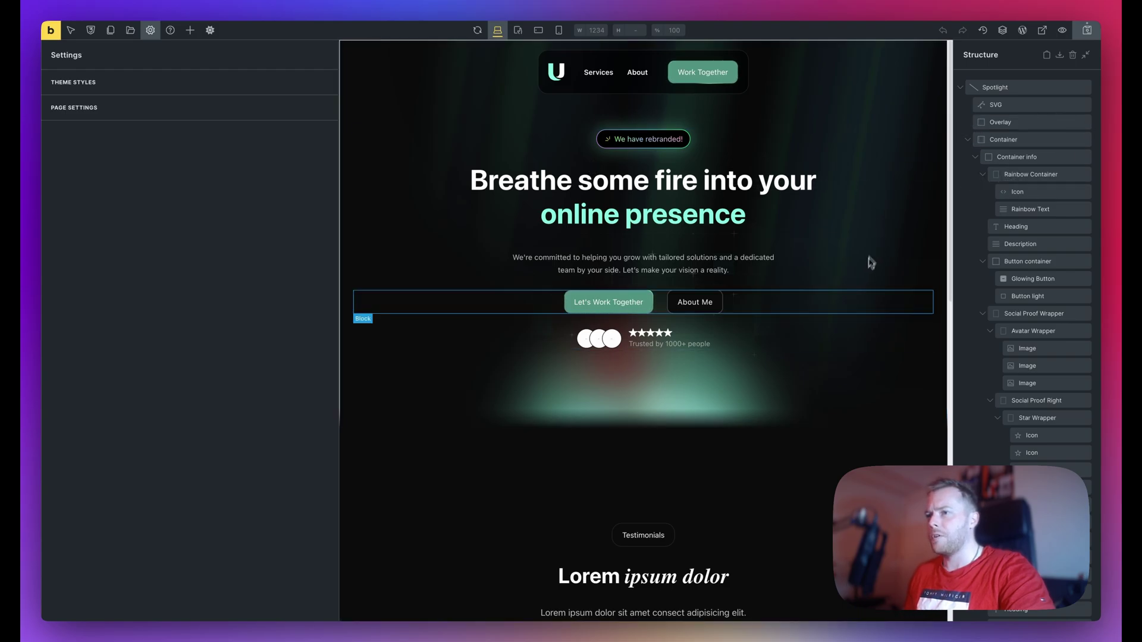
- Select the hero section's container with its .hero-1__container class and examine the width setting in its sizing styles
click(990, 139)
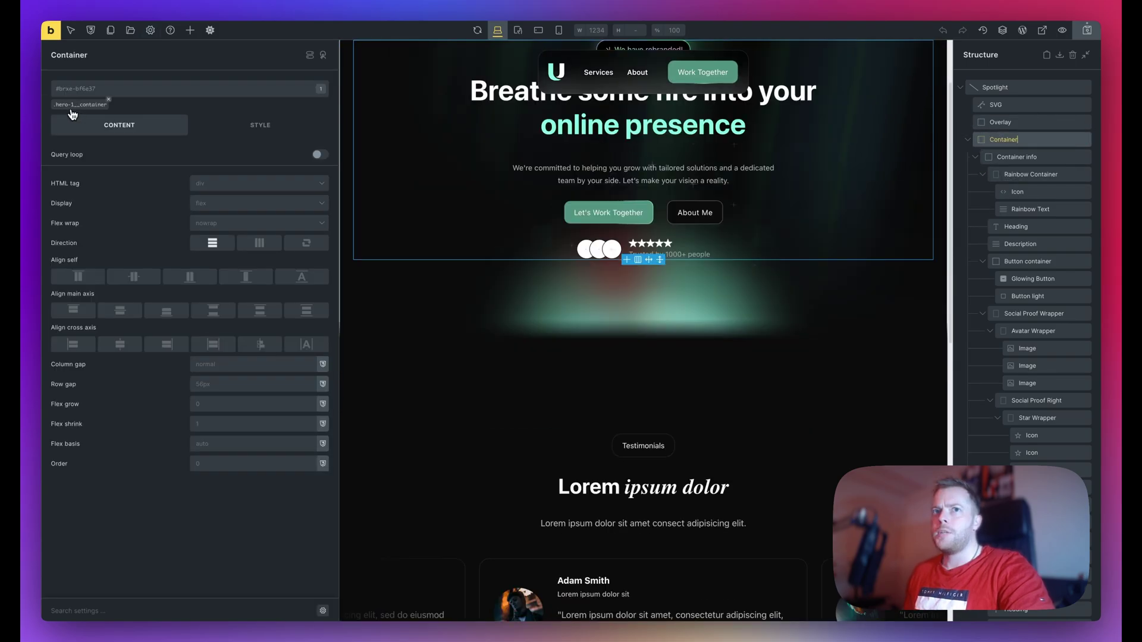
click(71, 108)
click(258, 128)
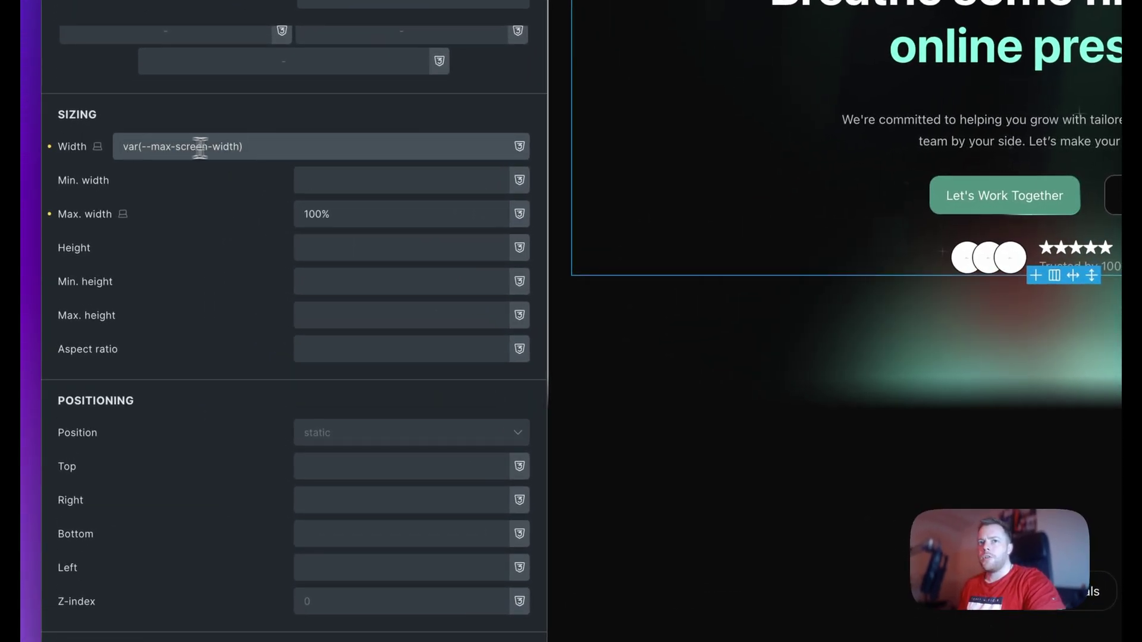
click(265, 153)
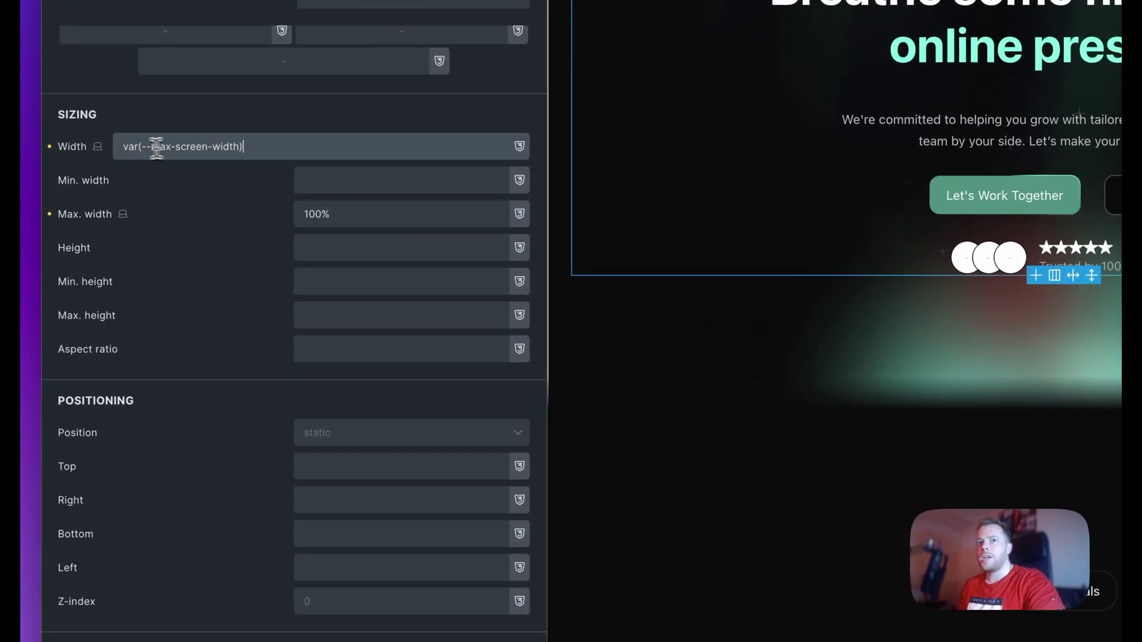
drag(126, 146, 278, 148)
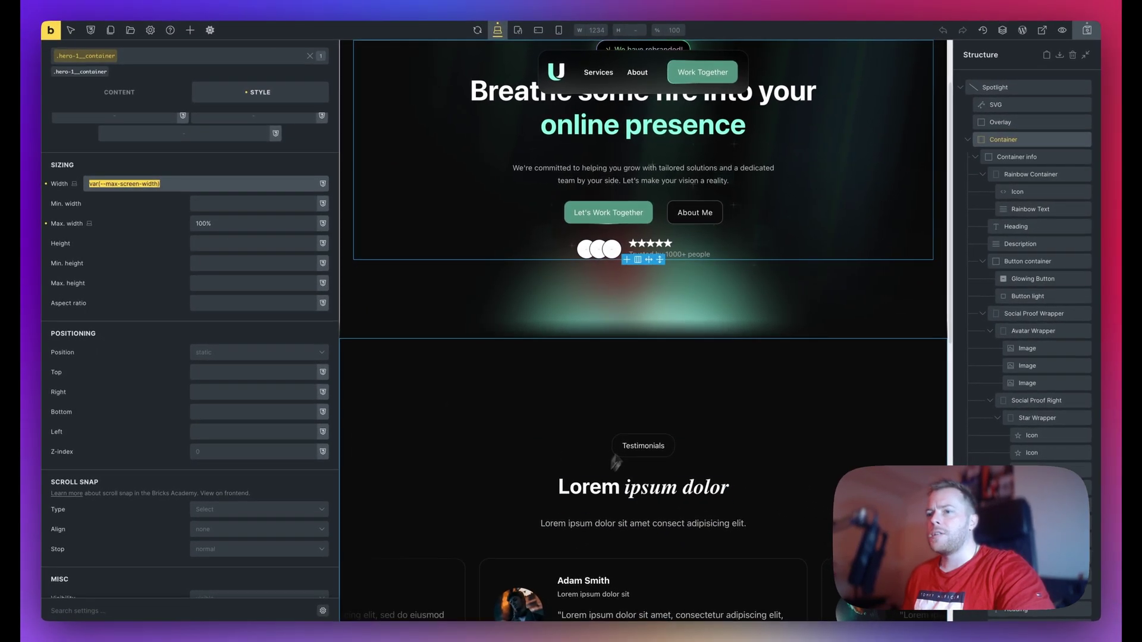
click(178, 184)
drag(160, 183, 83, 184)
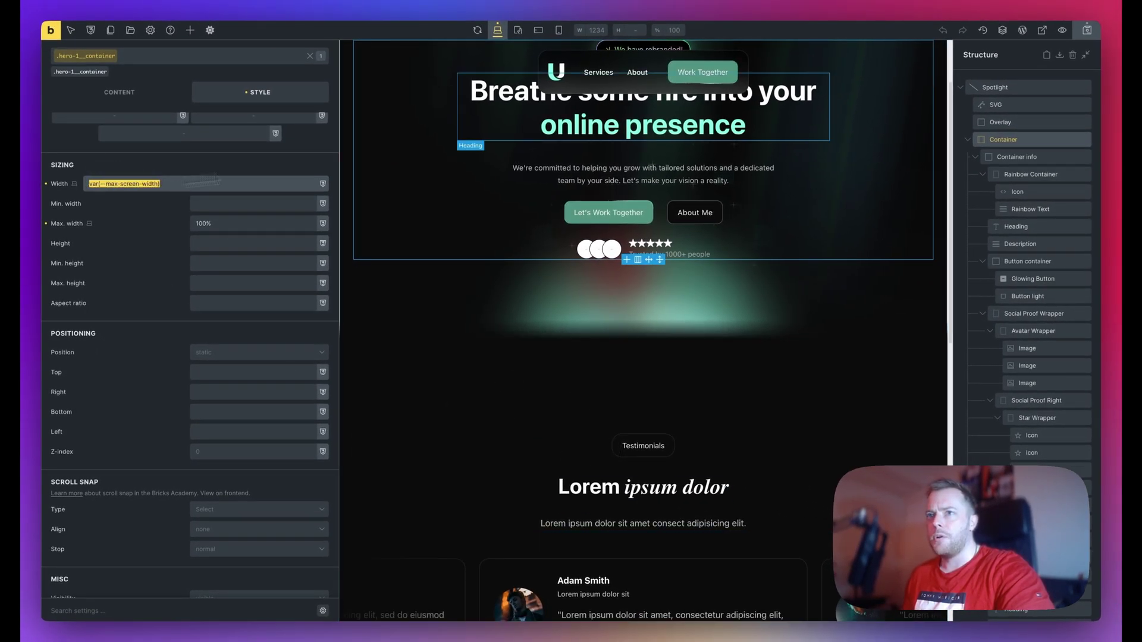
key(ctrl+s)
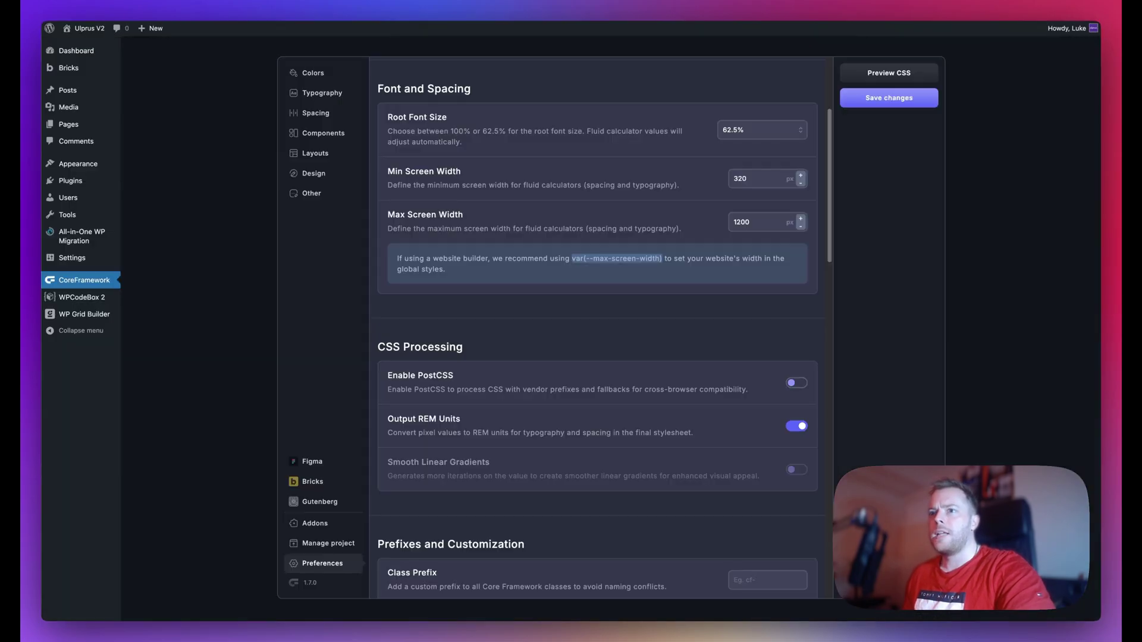
- Set the Max Screen Width to 1400 px, save the preferences and look through the website's home page down to the contact banner
drag(750, 220, 737, 221)
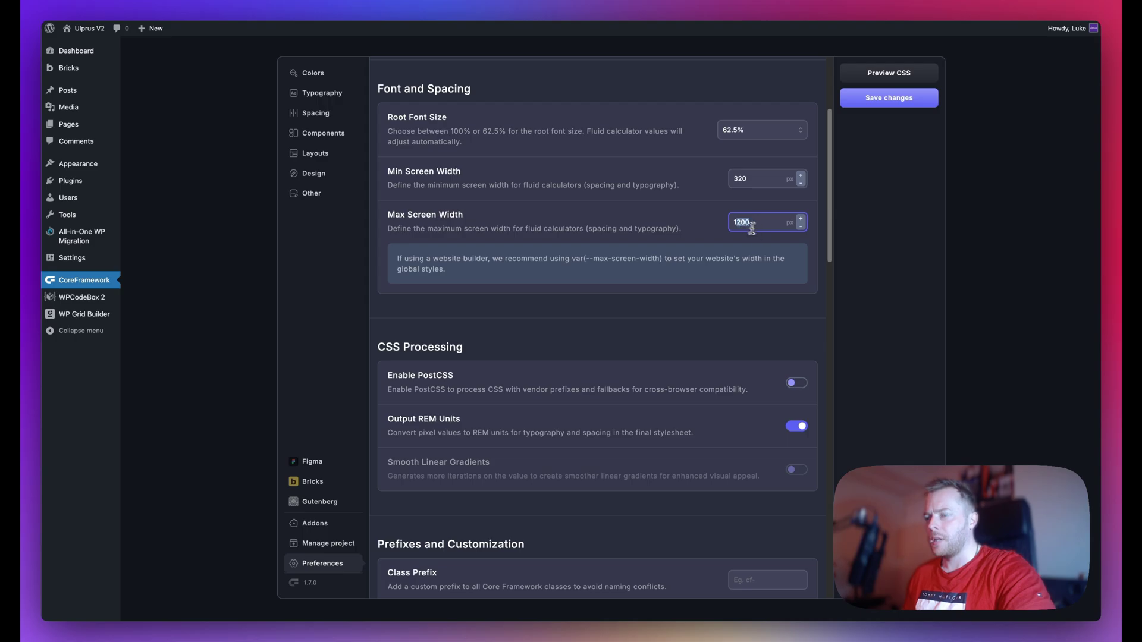
text(400)
click(891, 106)
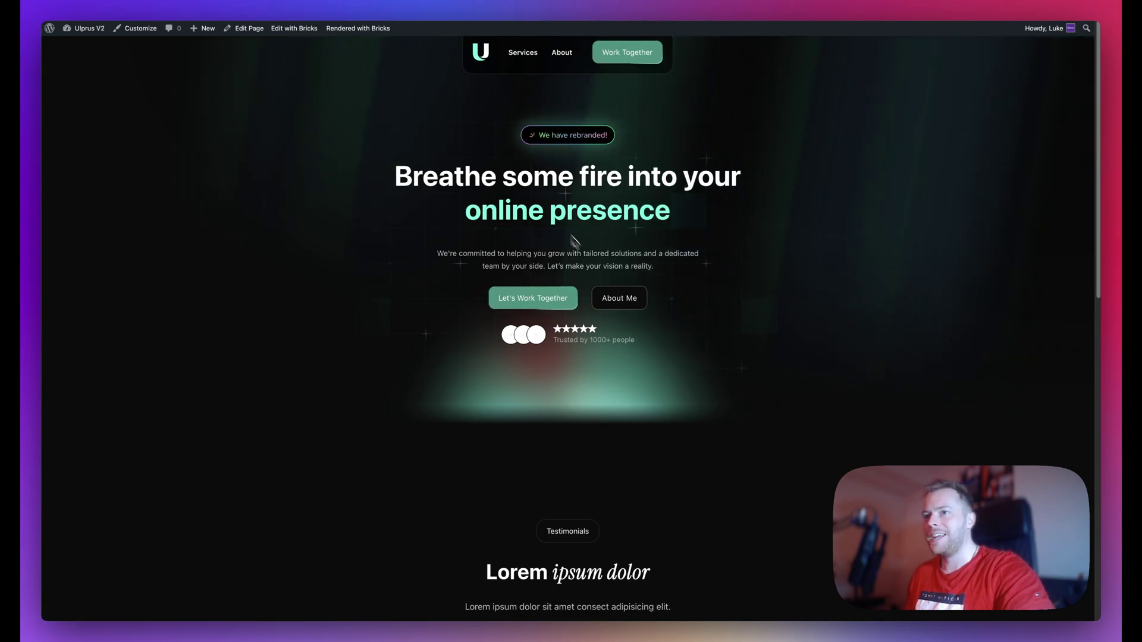
scroll(574, 241, down, 10)
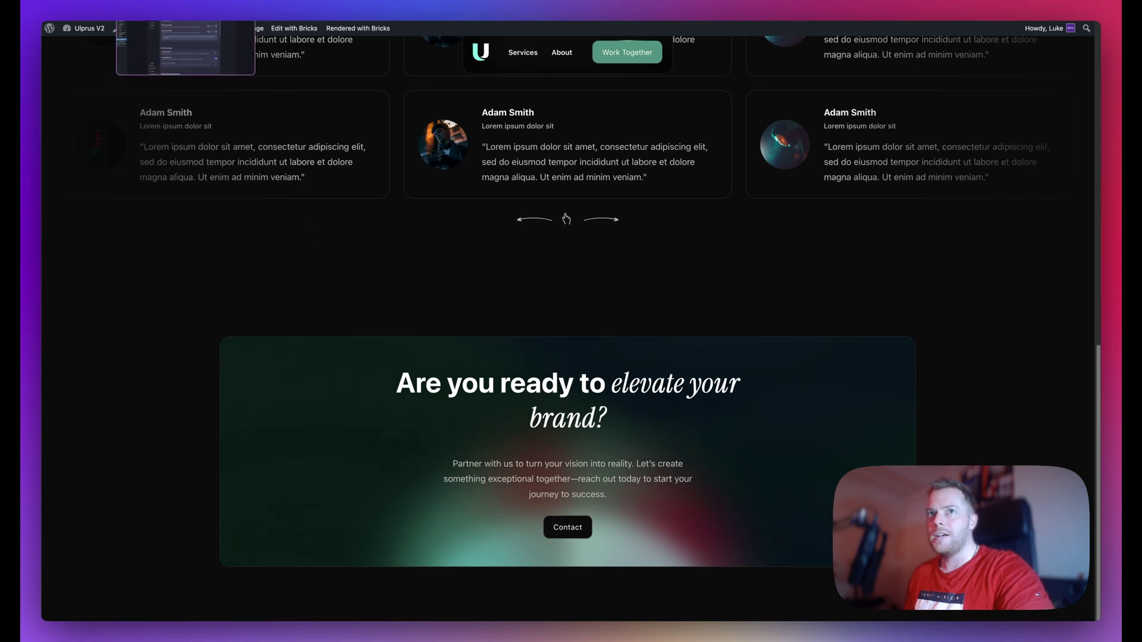
- Set the Max Screen Width back to 1200 px in the preferences and save, checking the website page again
click(179, 22)
drag(737, 224, 750, 226)
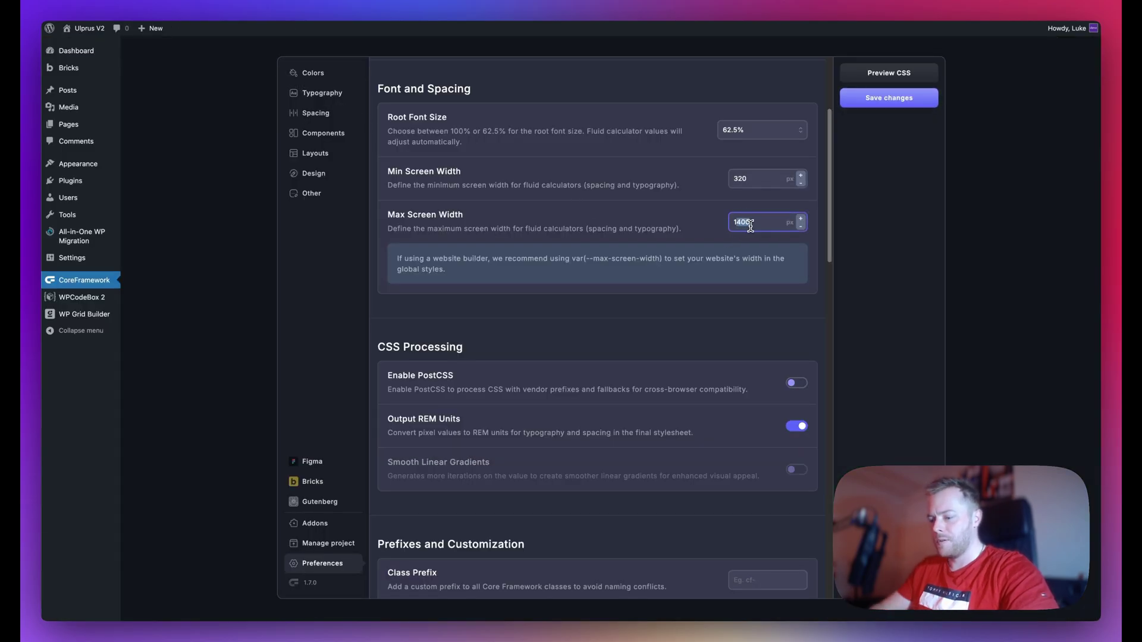
text(280)
click(888, 97)
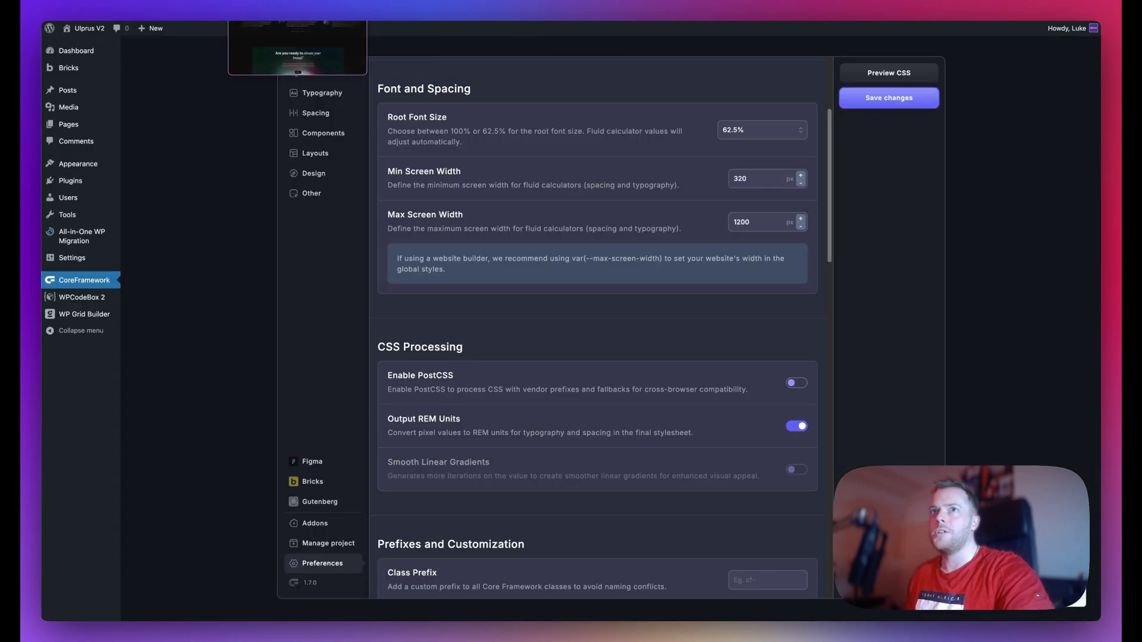
click(286, 22)
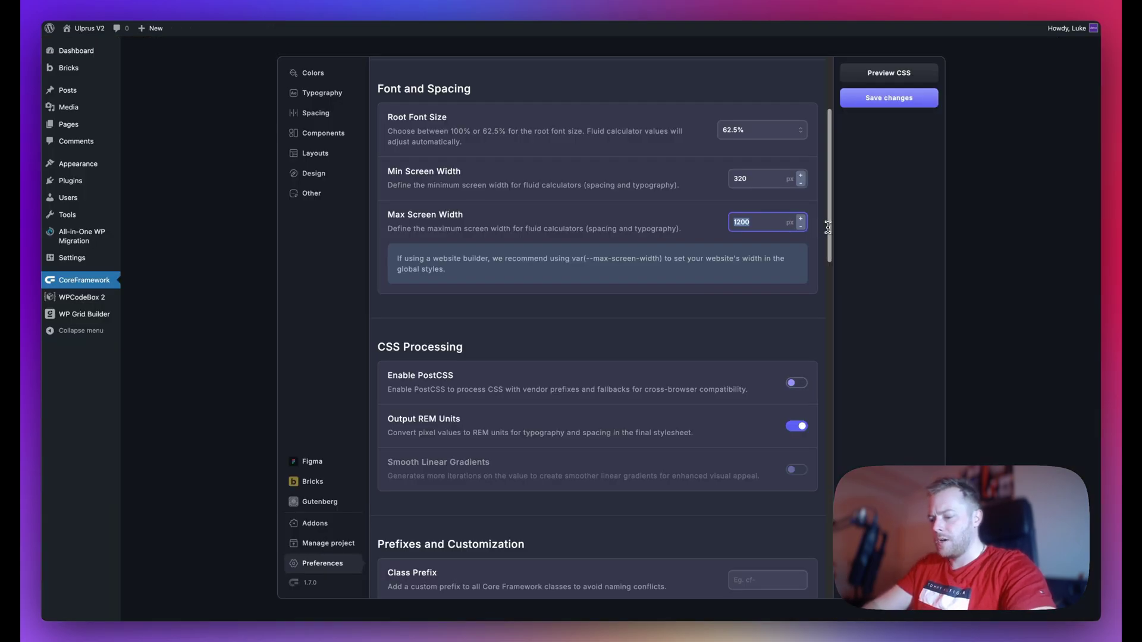
- Set the Max Screen Width to 600 px, save, and check its effect on the website from the contact banner up to the hero
text(600)
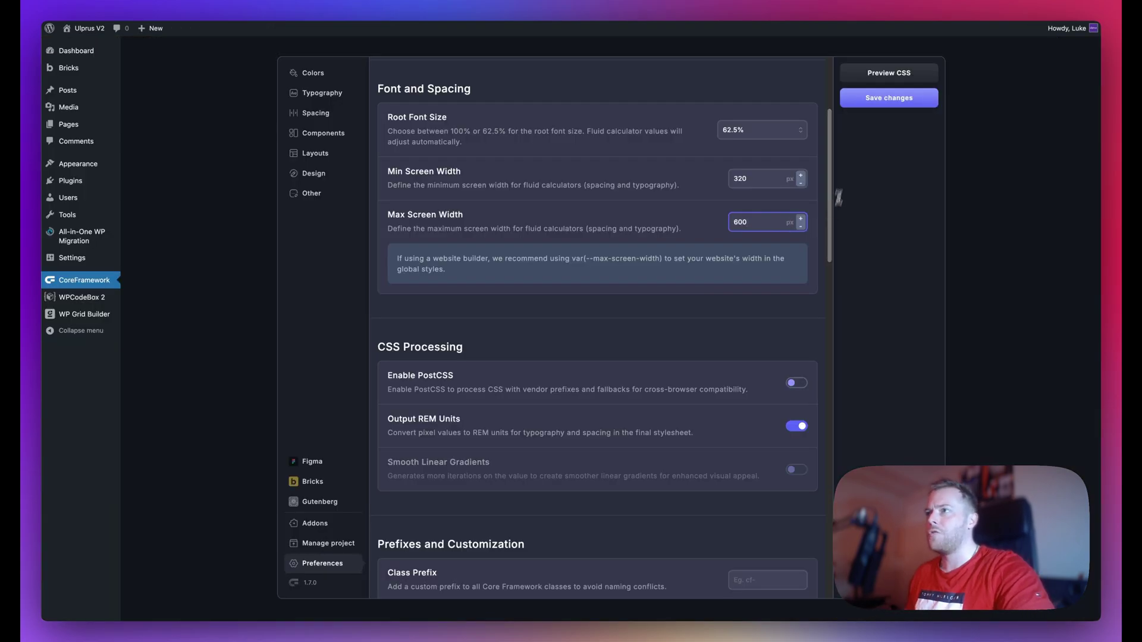
click(879, 104)
click(286, 9)
click(107, 13)
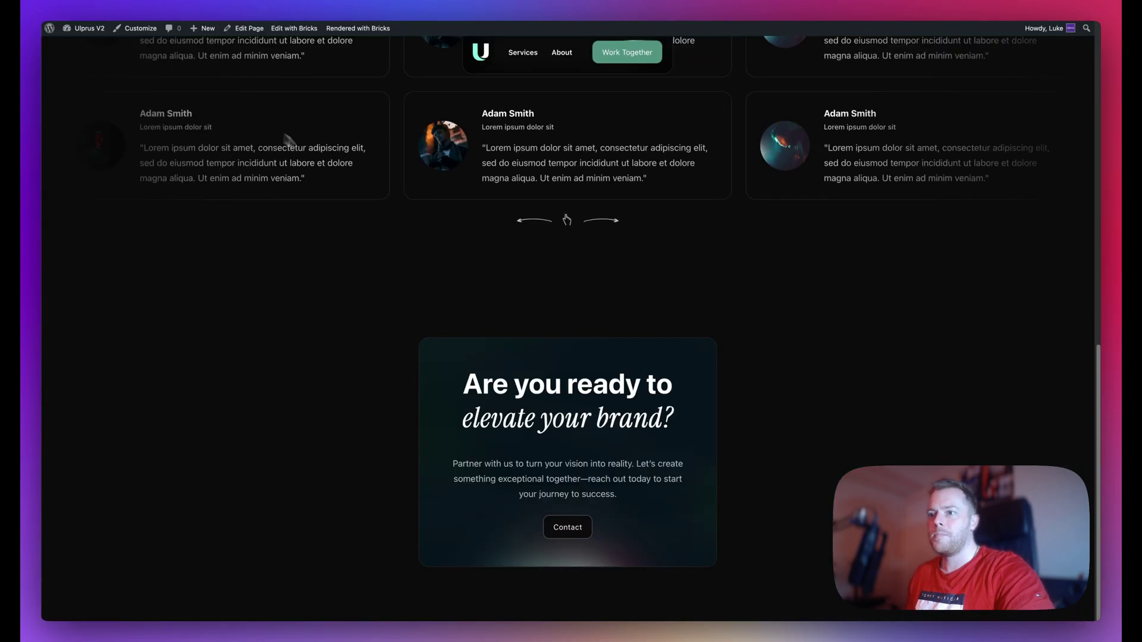
scroll(550, 458, up, 3)
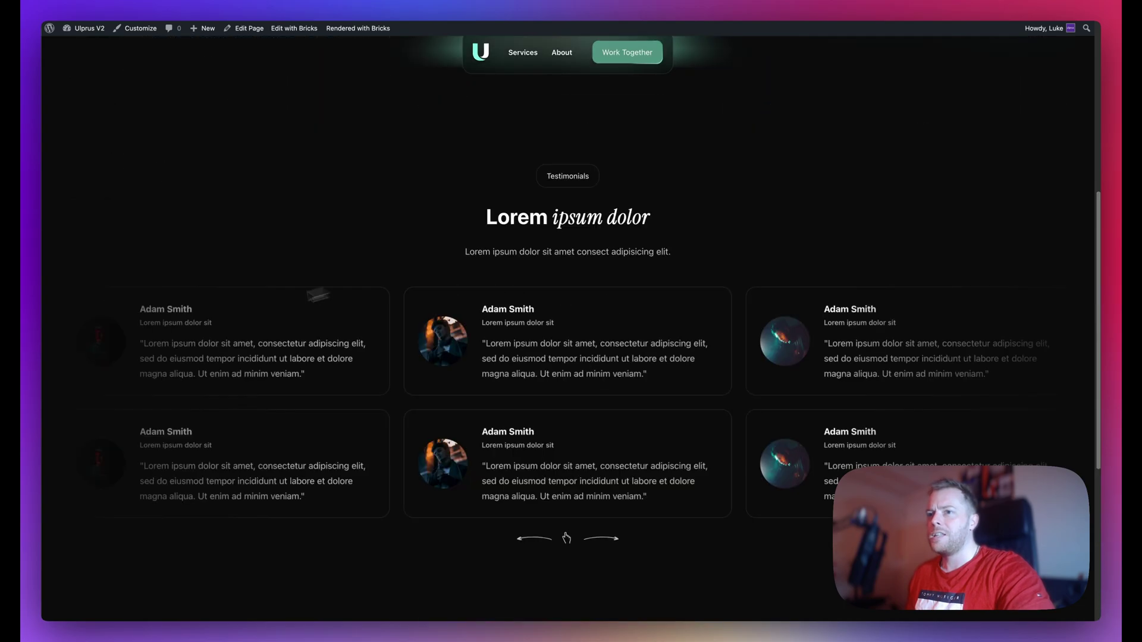
scroll(517, 126, up, 5)
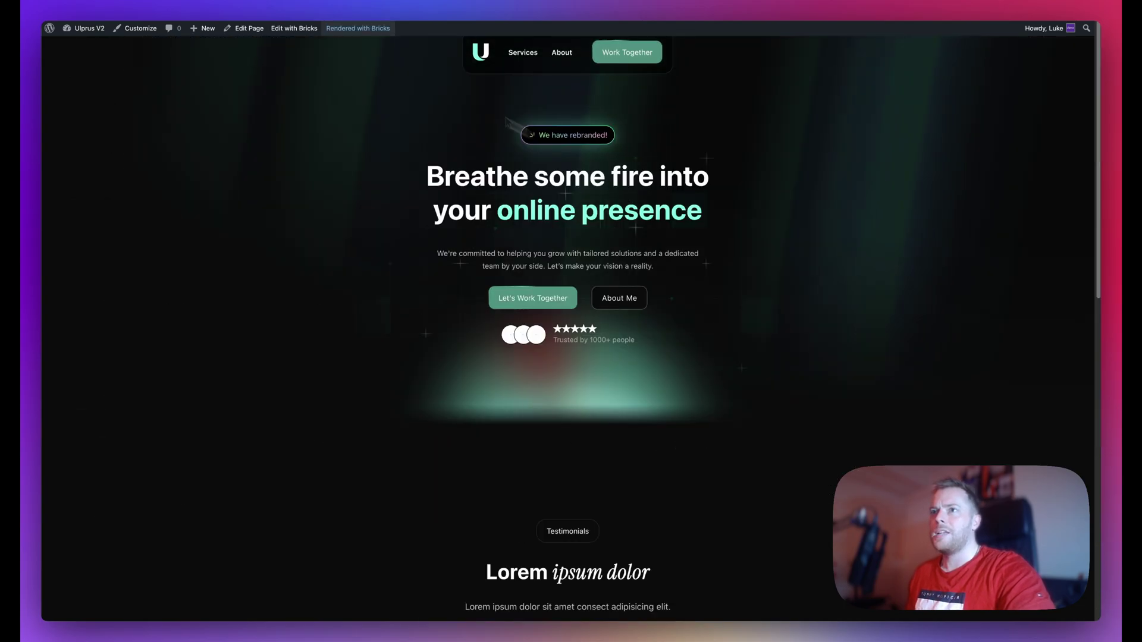
- Restore the Max Screen Width to 1200 px, refresh the website and highlight the hero heading to check its wrapping
click(169, 10)
double_click(756, 227)
text(1)
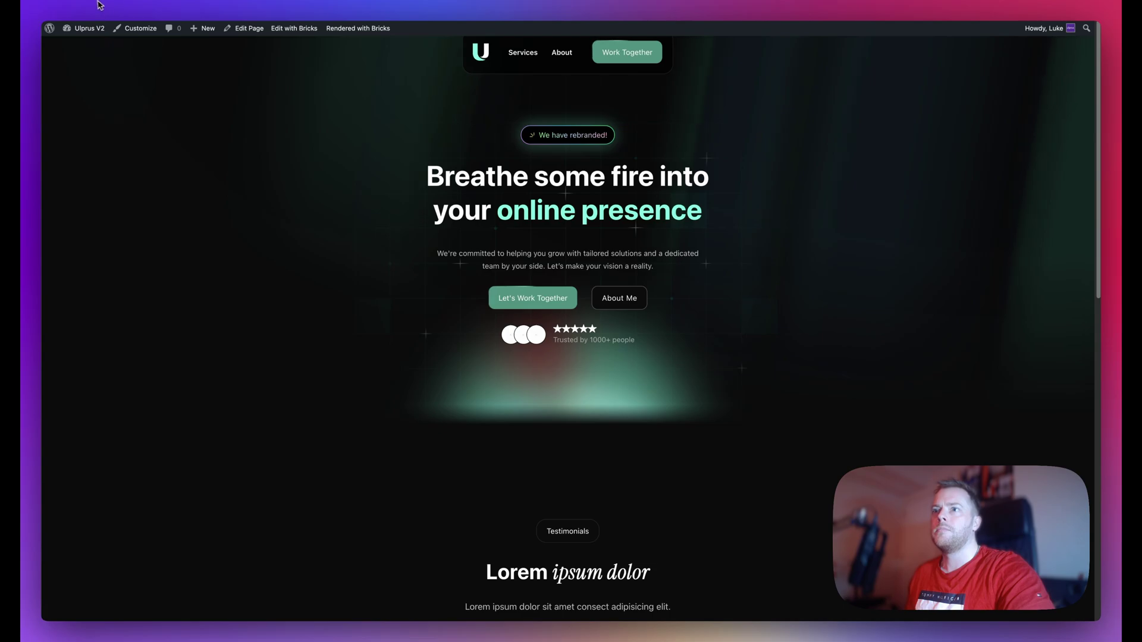
click(97, 7)
drag(417, 174, 718, 207)
click(719, 208)
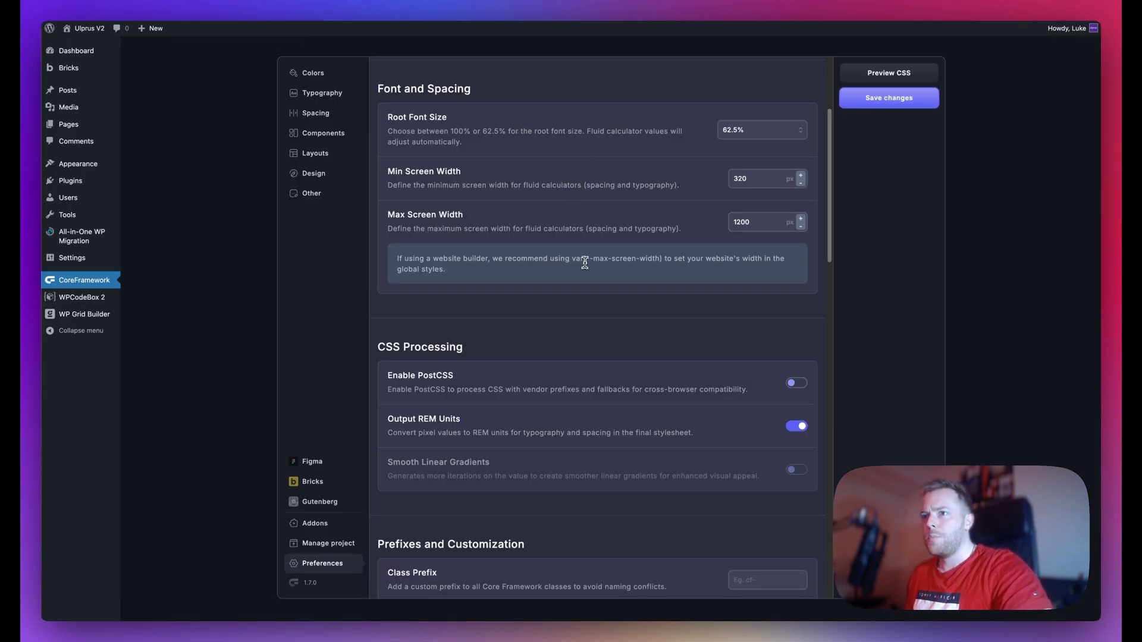
- Highlight the var(--max-screen-width) variable in the website builder note under Max Screen Width
drag(572, 258, 663, 258)
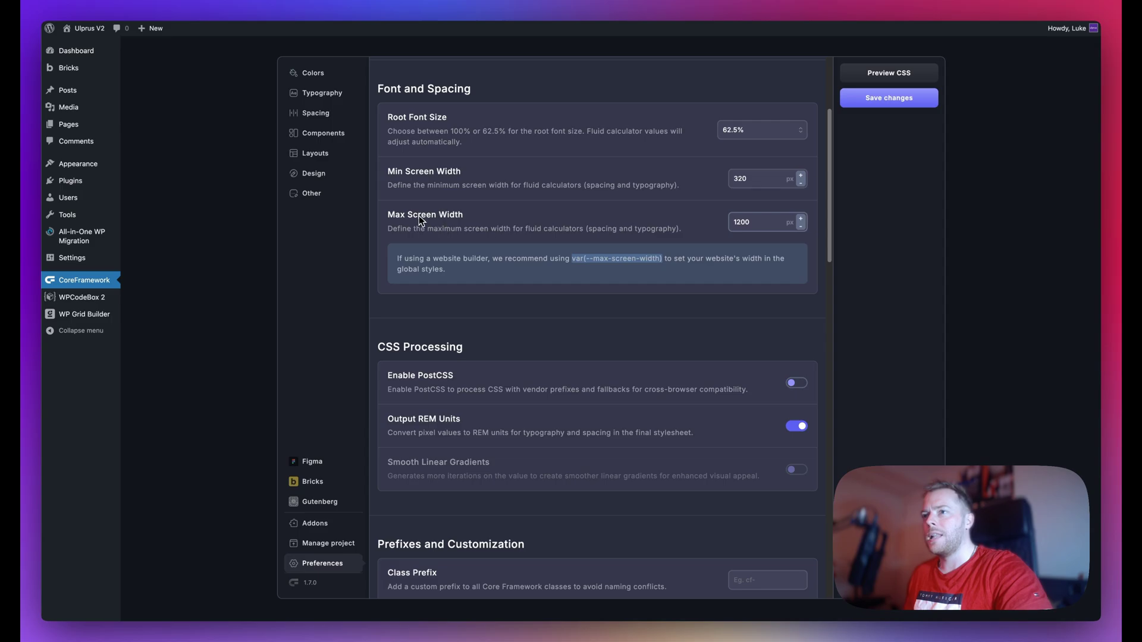
click(664, 260)
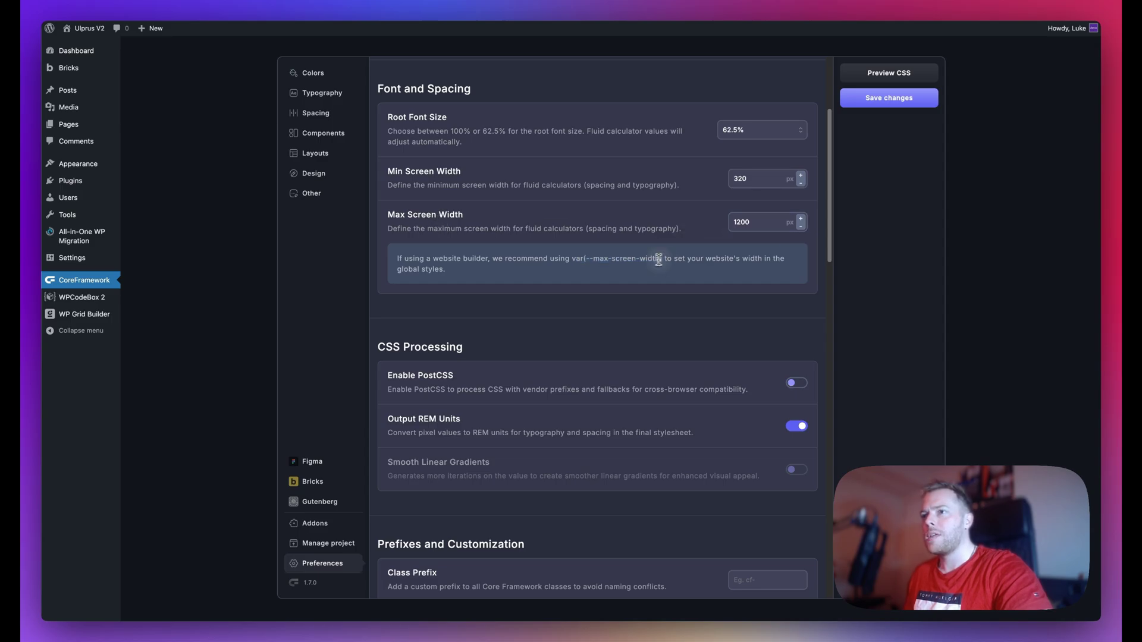
drag(659, 260, 585, 259)
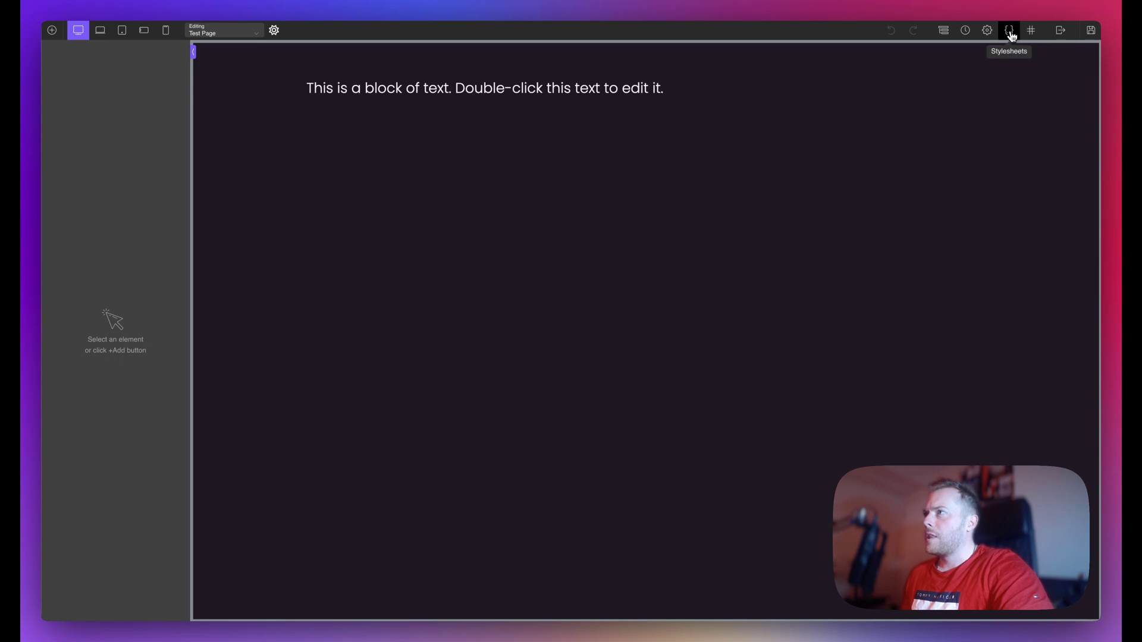
- In the builder editing Test Page, examine the Page Width value and its unit under the global Width & Breakpoints styles
click(988, 33)
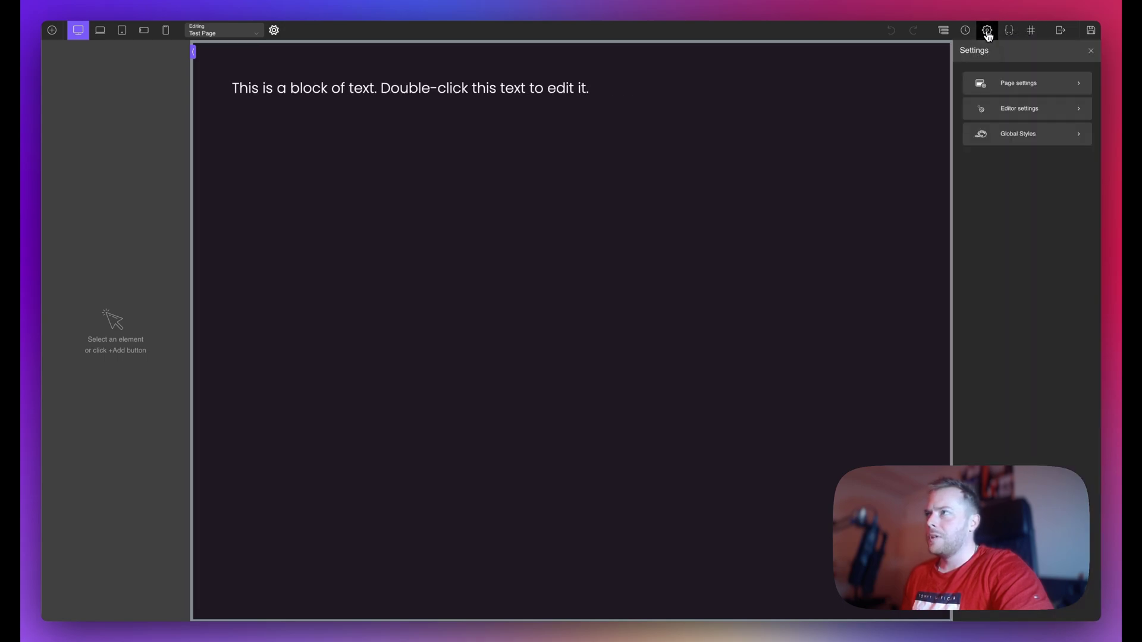
click(1004, 135)
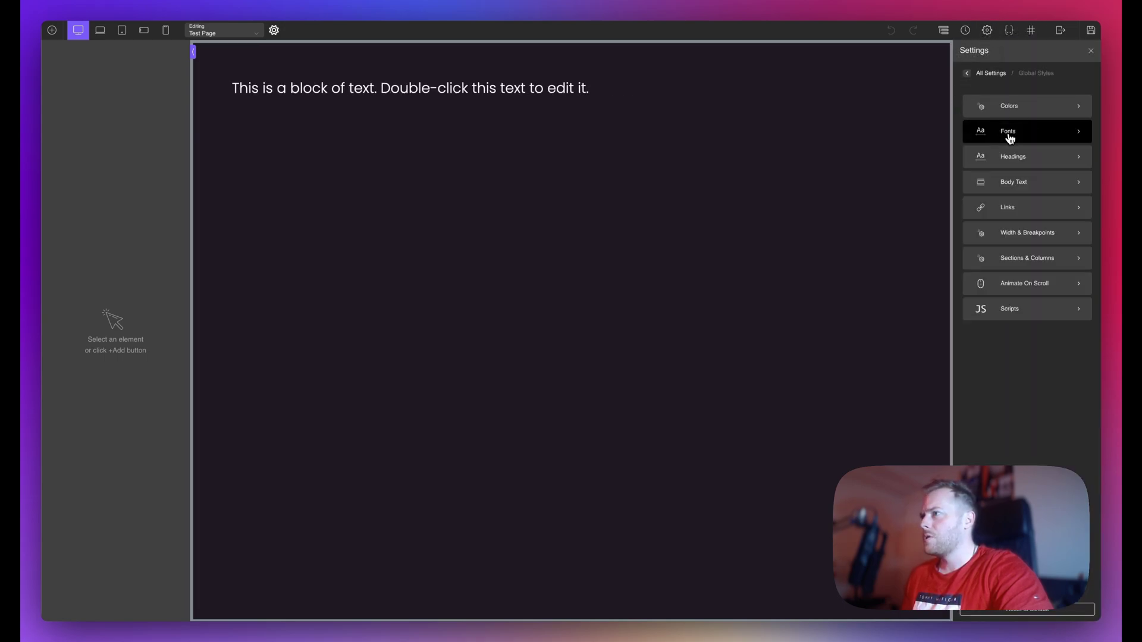
click(1044, 233)
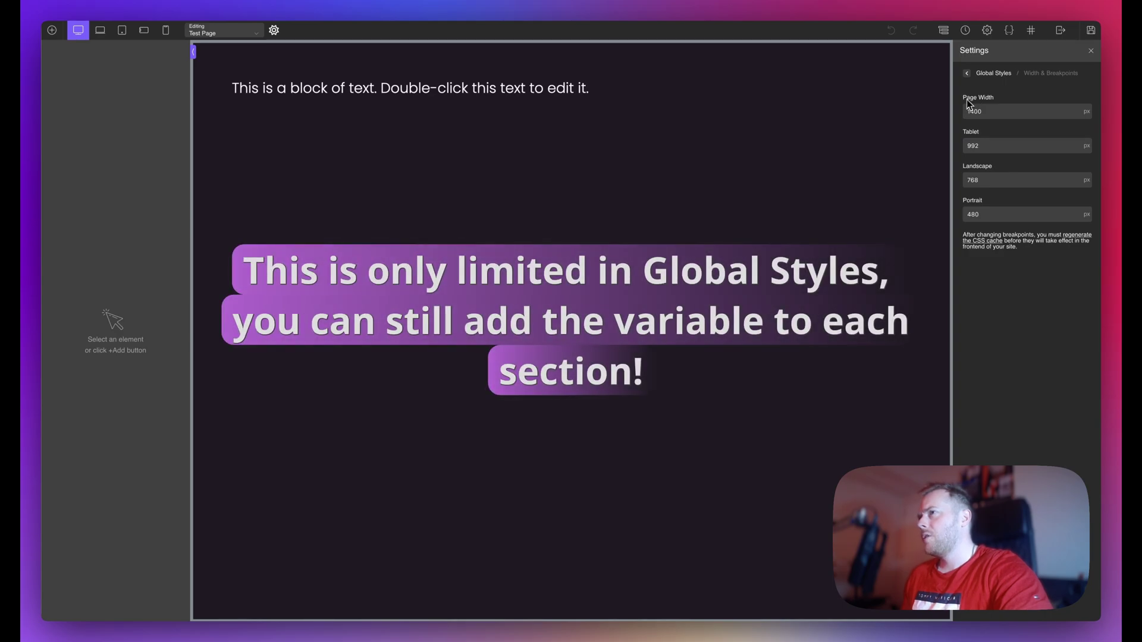
drag(994, 111, 958, 112)
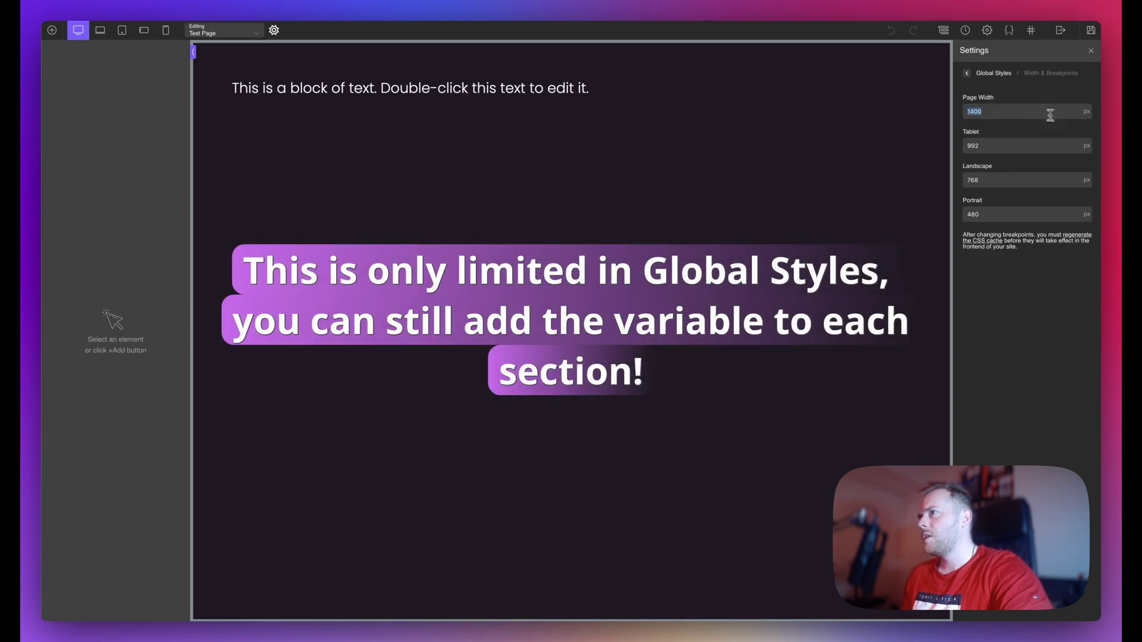
click(1087, 113)
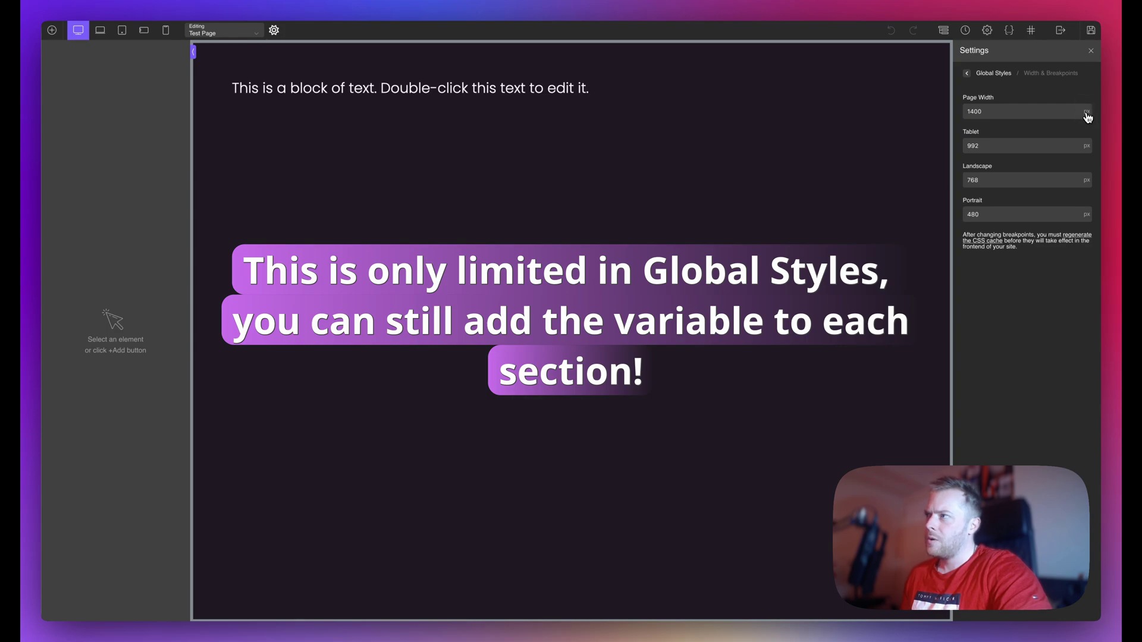
double_click(1010, 111)
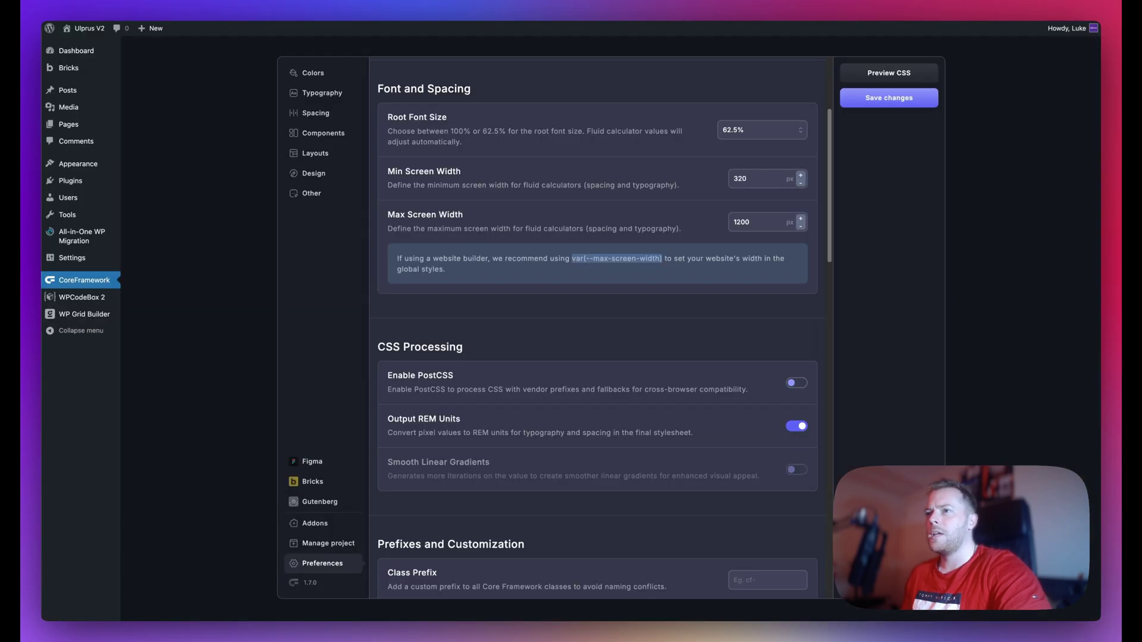
- Turn on Enable PostCSS in the CSS Processing preferences
scroll(676, 241, down, 3)
scroll(676, 240, down, 1)
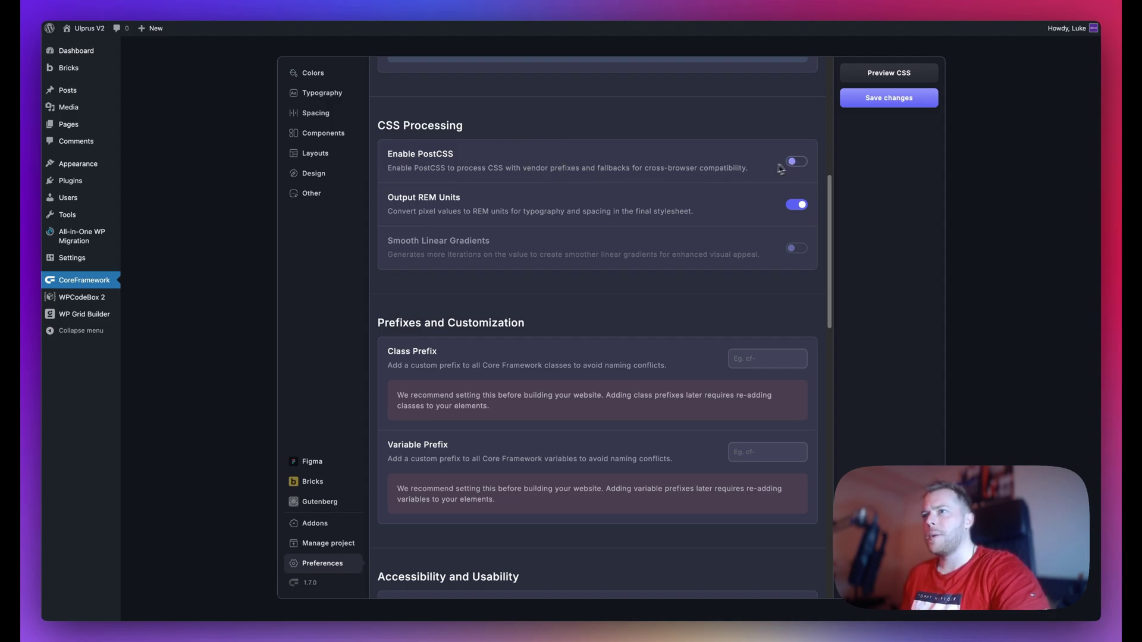
click(796, 163)
- Read the Enable PostCSS section of the Core Framework documentation and highlight ::-moz-placeholder in the output example
click(854, 4)
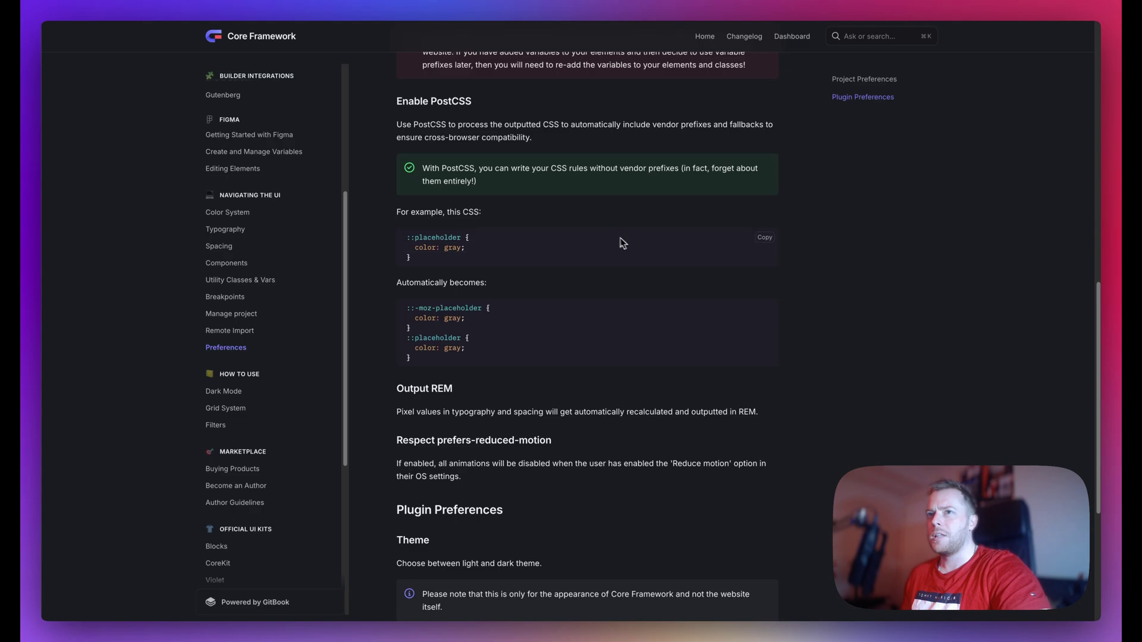
scroll(612, 238, down, 3)
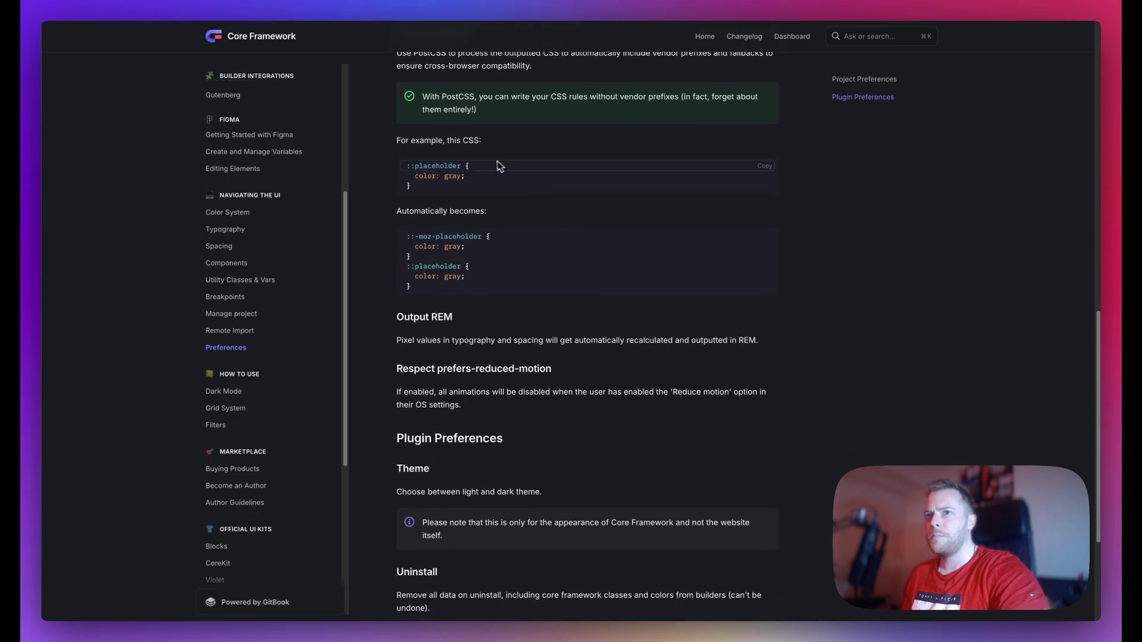
scroll(476, 163, down, 2)
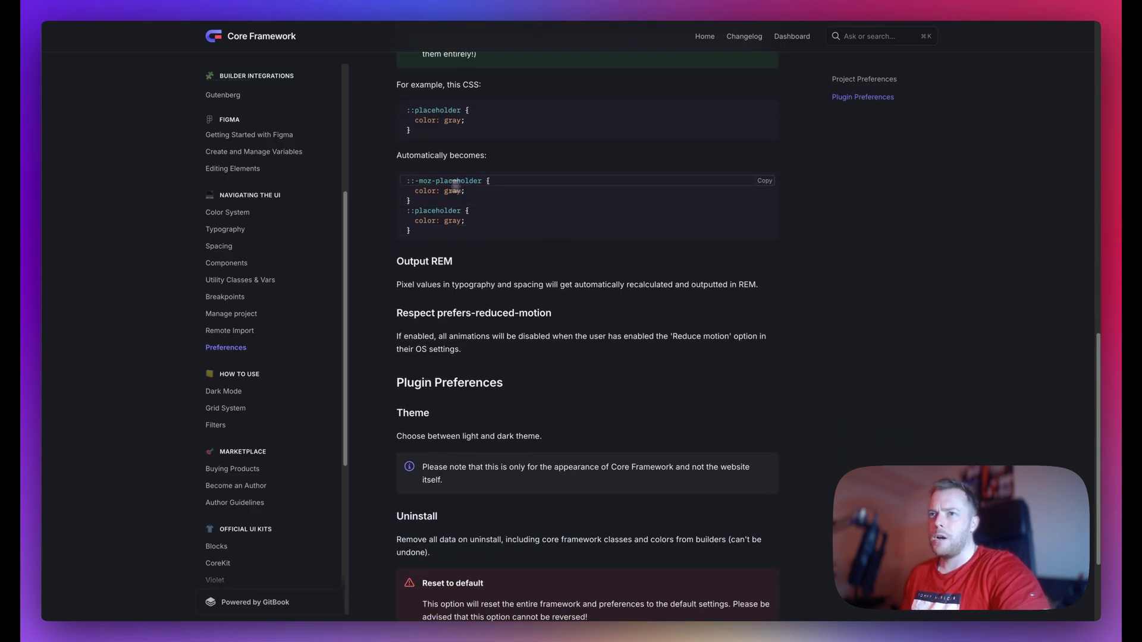
drag(407, 180, 482, 180)
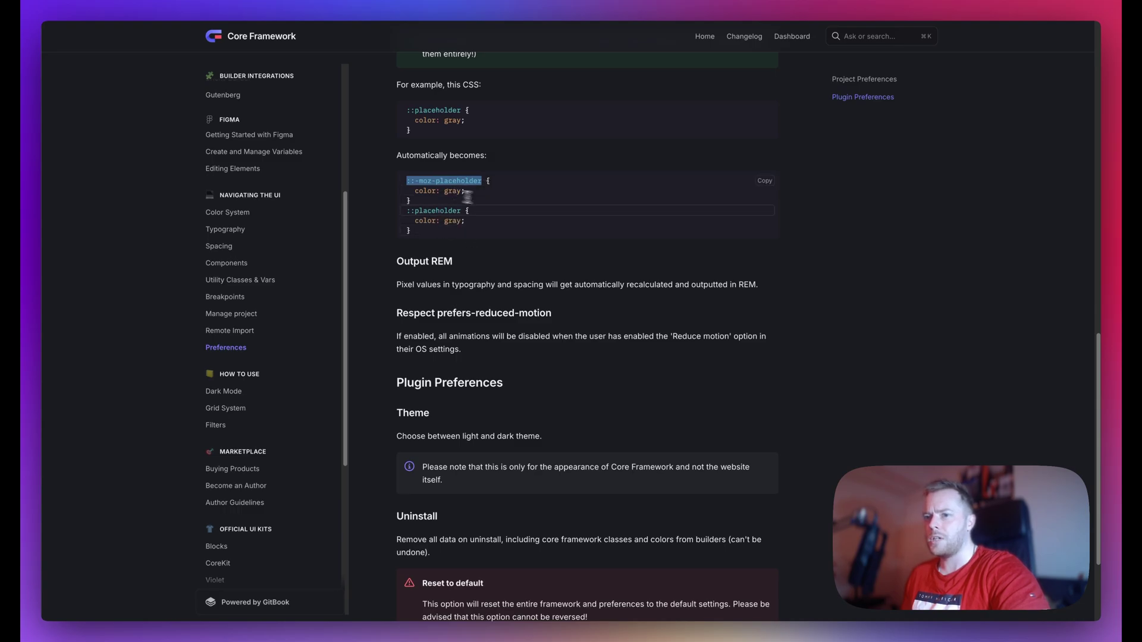
- Return to the project preferences and turn on Smooth Linear Gradients under CSS Processing
key(ctrl+Tab)
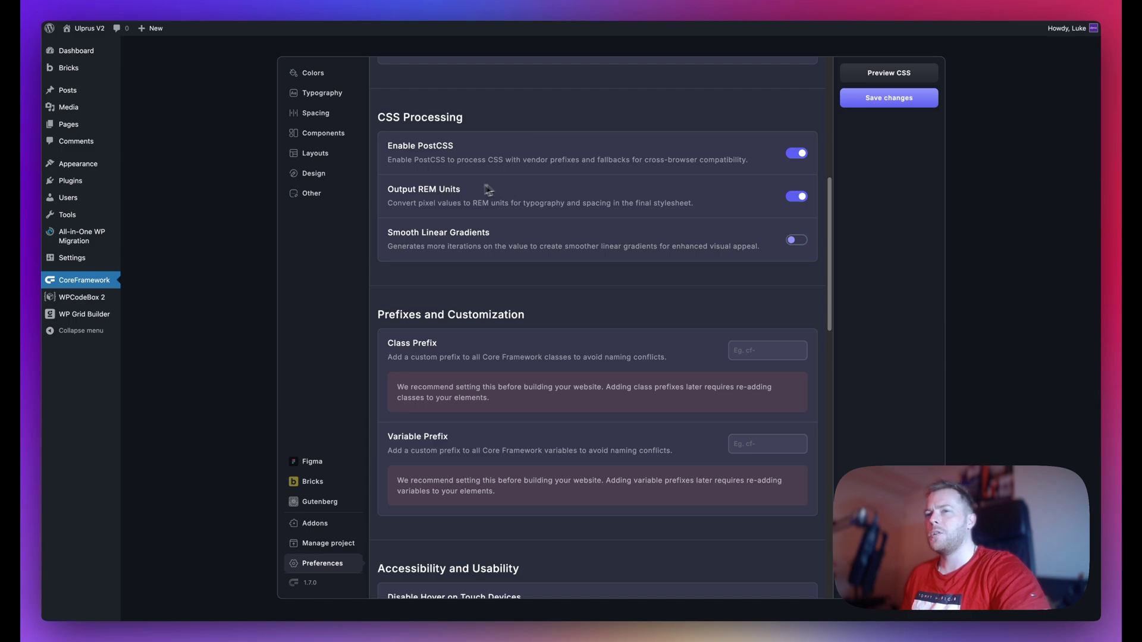
scroll(426, 191, down, 2)
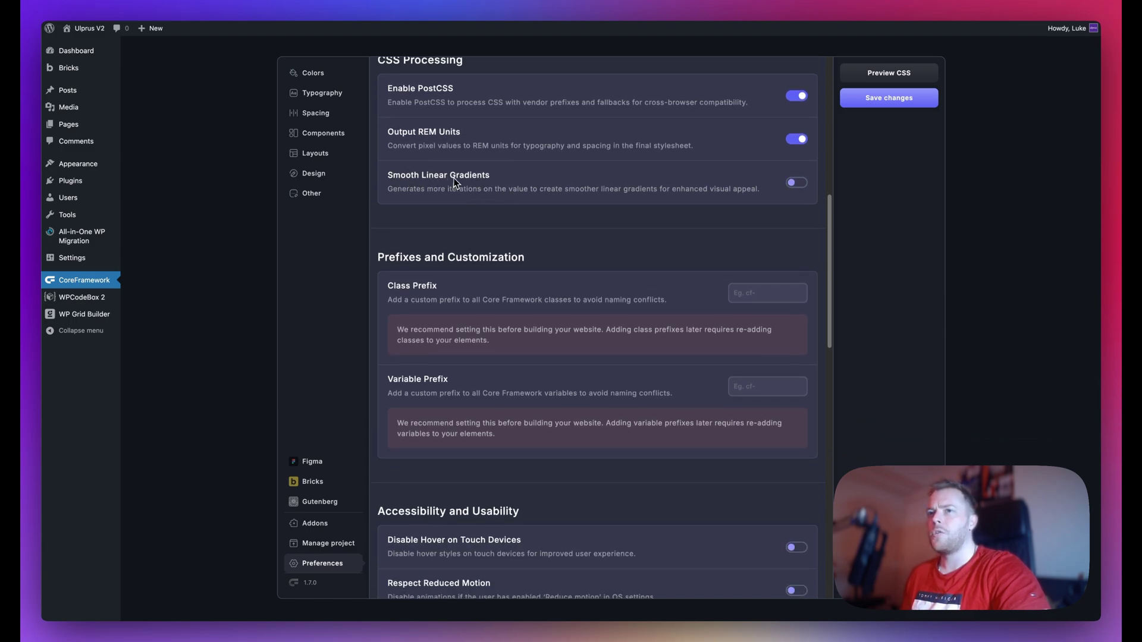
scroll(505, 214, up, 1)
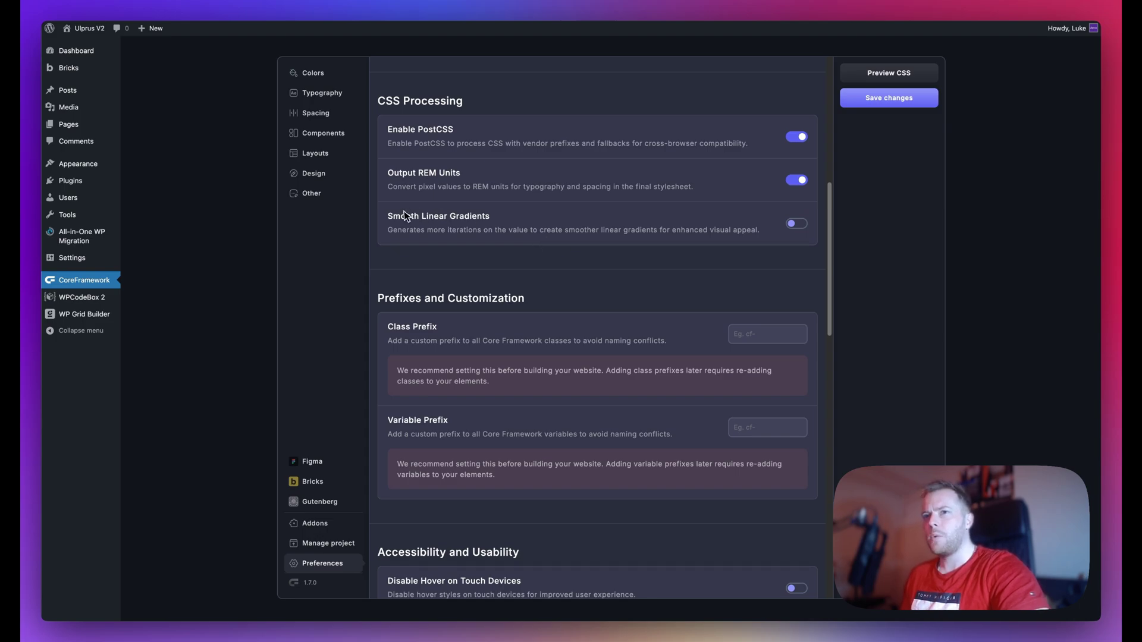
click(797, 224)
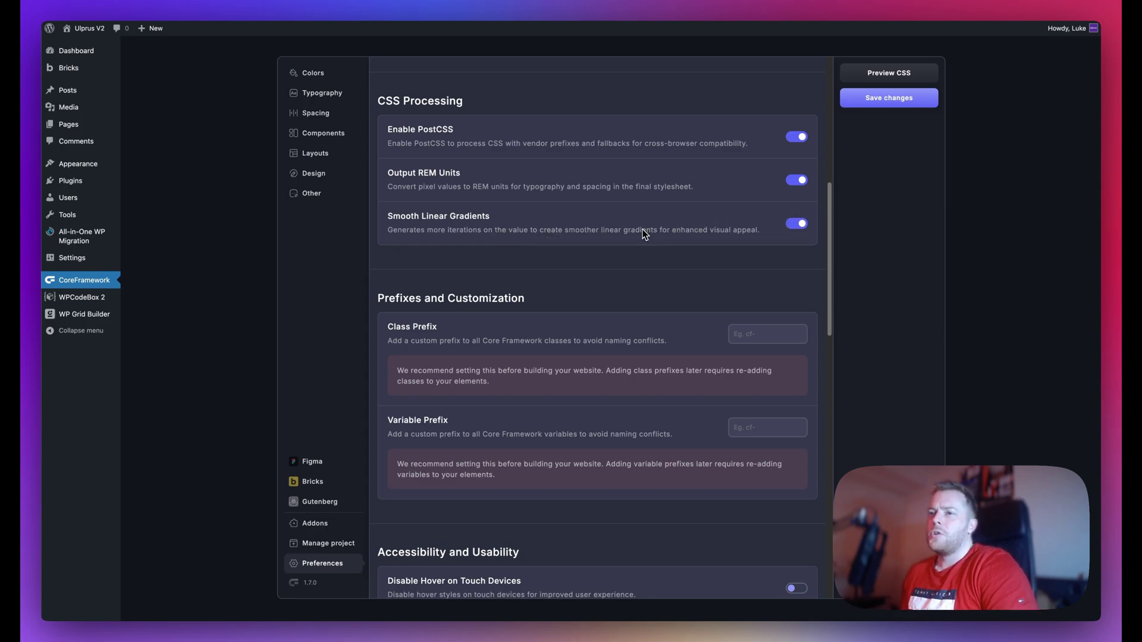
- Highlight the recommendation below Class Prefix in the Prefixes and Customization preferences
scroll(601, 246, down, 3)
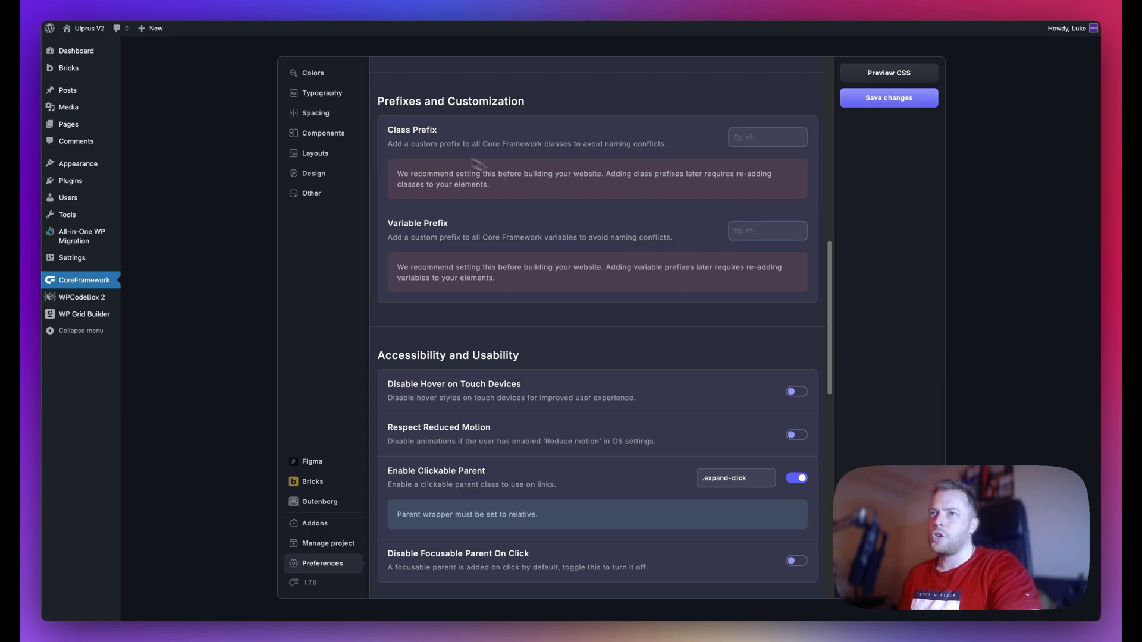
drag(398, 173, 533, 188)
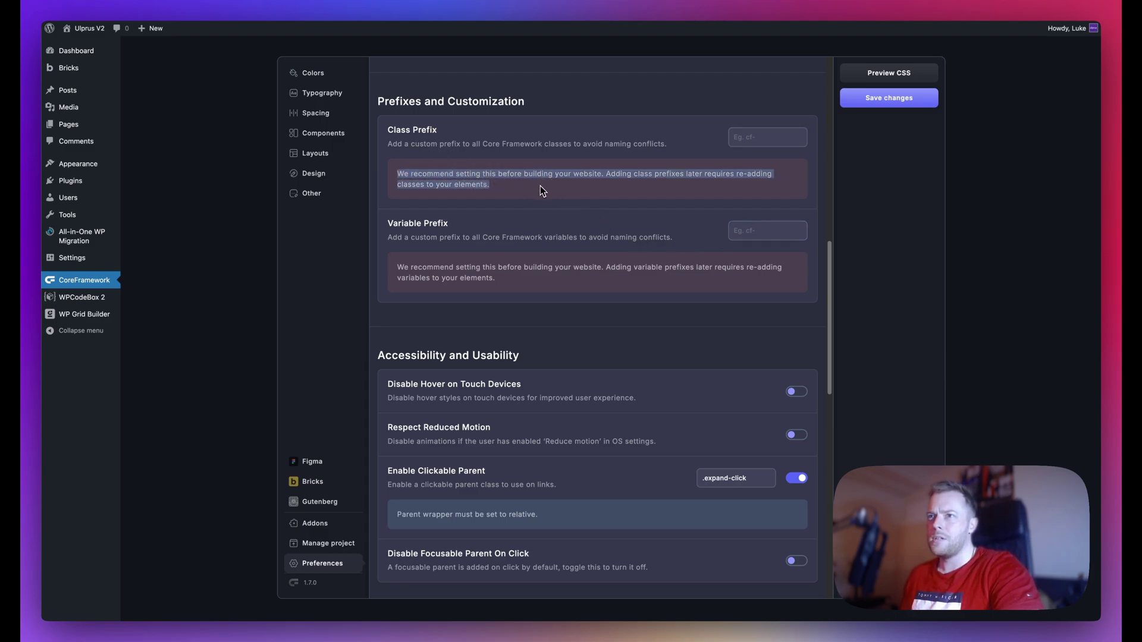
click(540, 185)
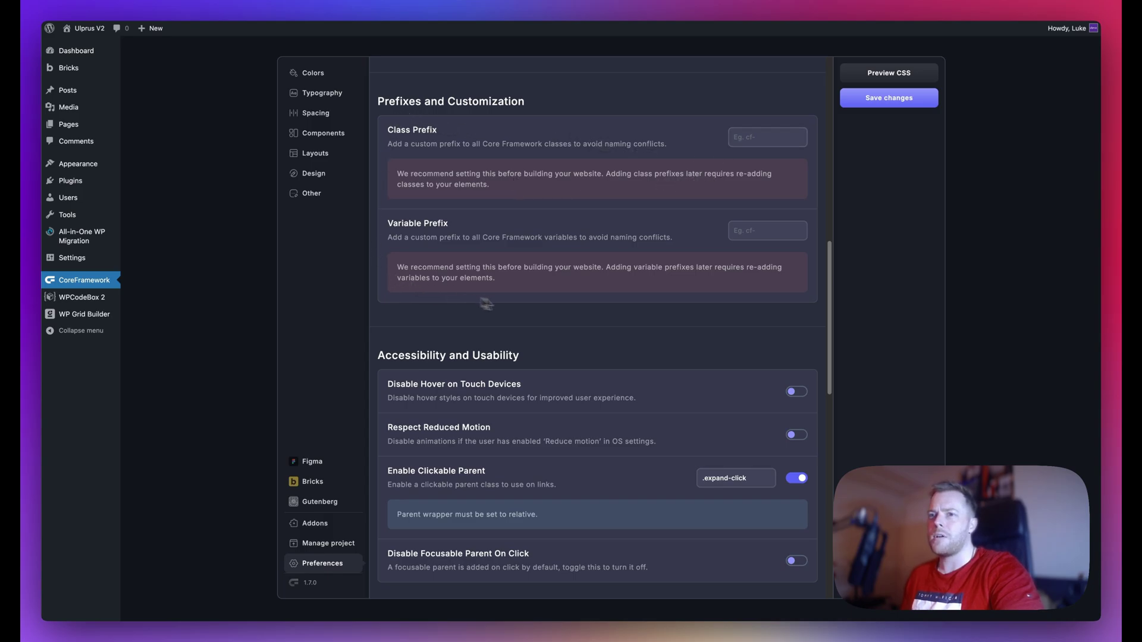
- Try to toggle Respect Reduced Motion in the Accessibility and Usability preferences
scroll(530, 307, down, 4)
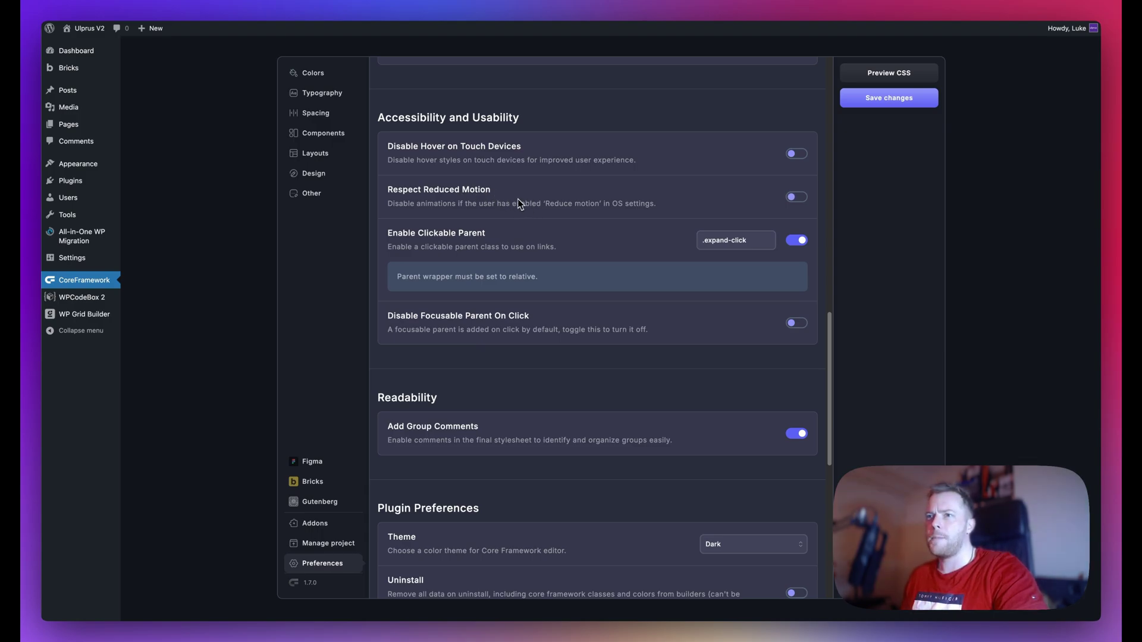
click(796, 197)
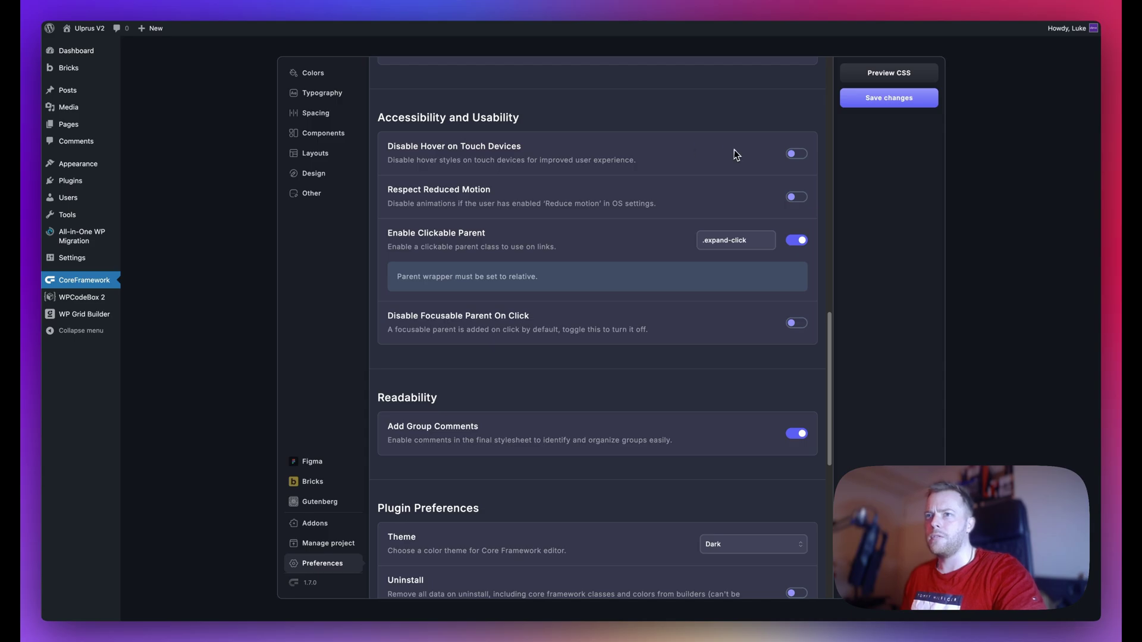
- Highlight the .expand-click class name, save the preferences, and highlight the note that the parent wrapper must be set to relative
scroll(595, 160, down, 1)
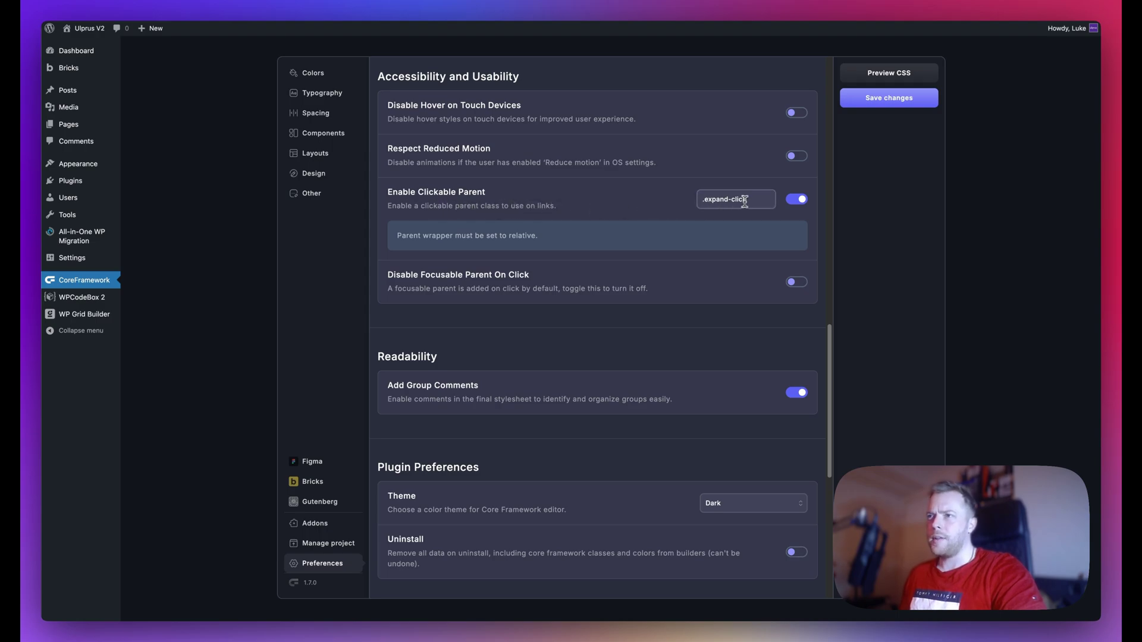
drag(745, 201, 660, 191)
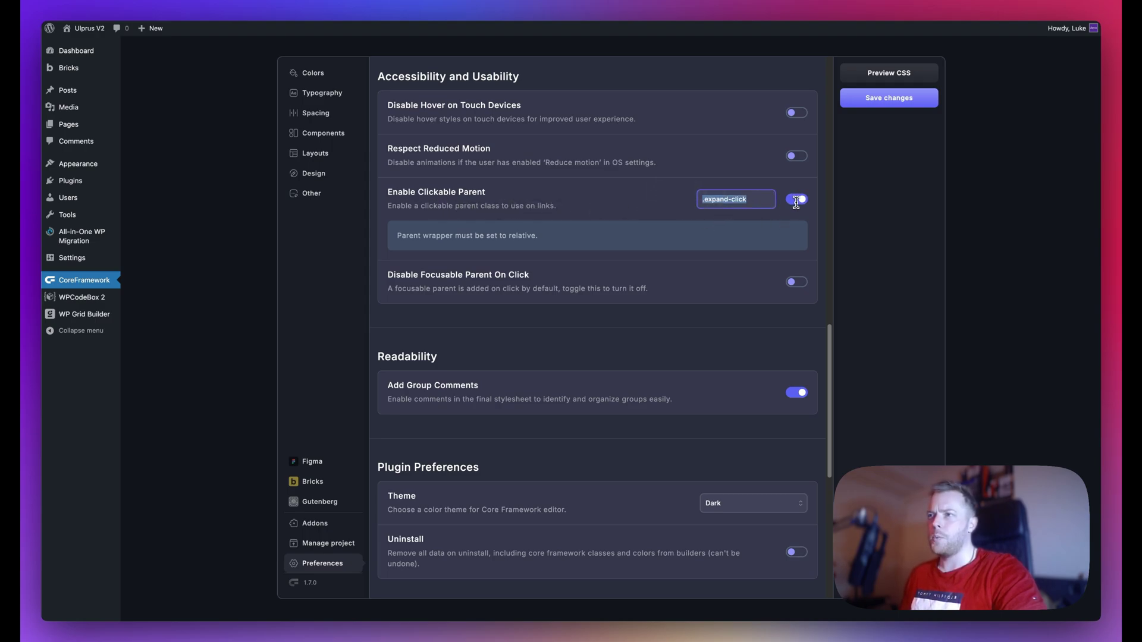
click(869, 102)
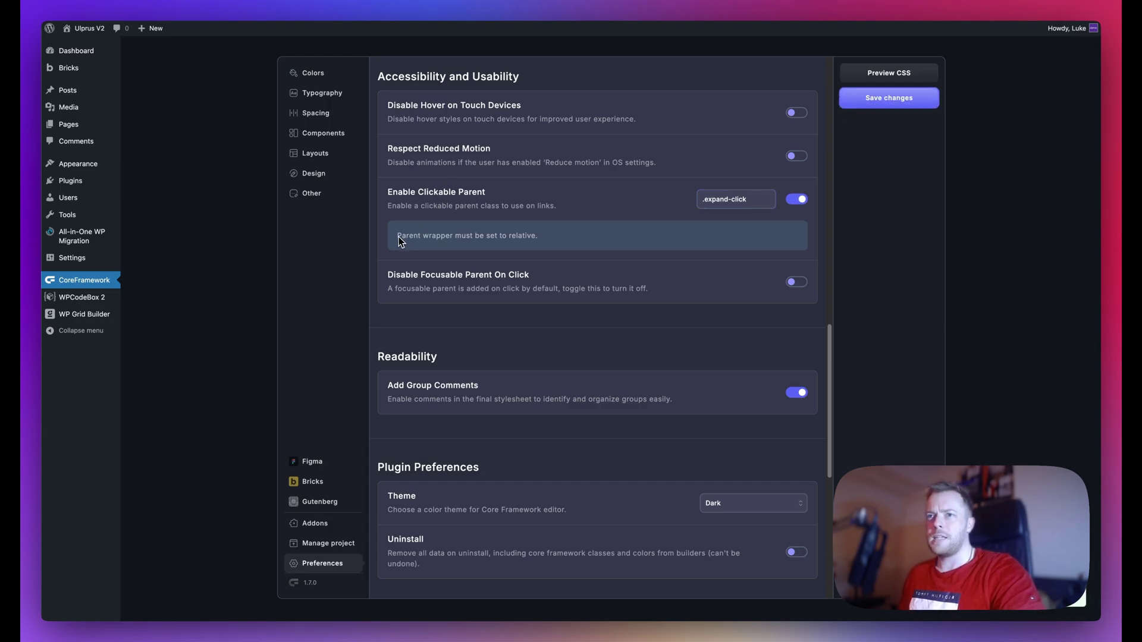
drag(397, 236, 550, 237)
click(551, 237)
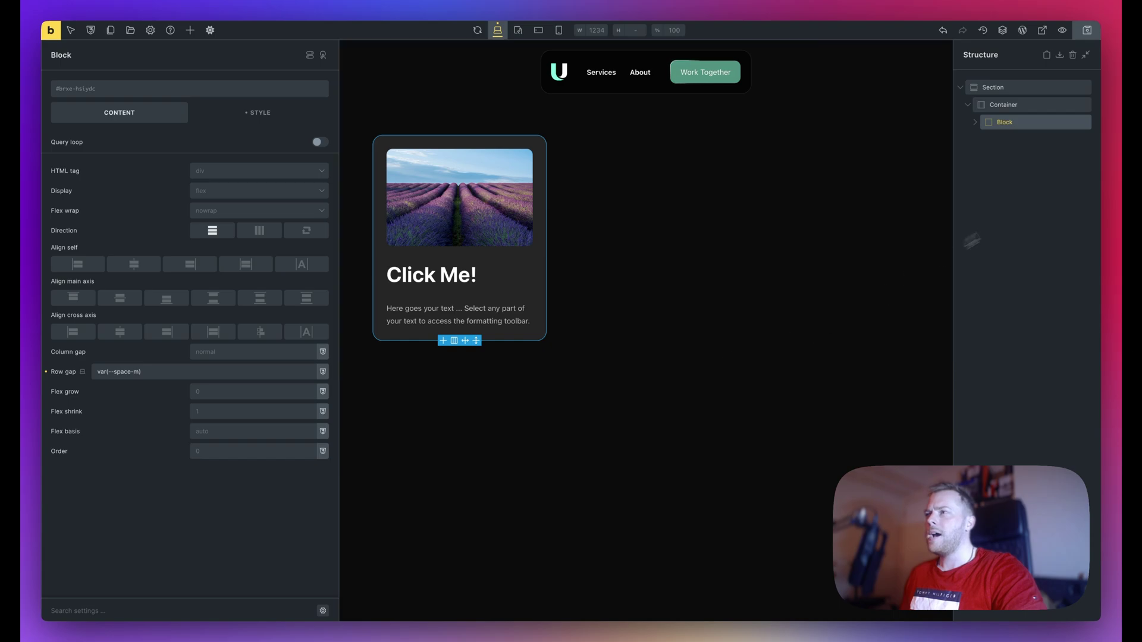
- Switch to the Bricks builder and inspect the settings of the card block, its Click Me! heading, image and text
click(972, 240)
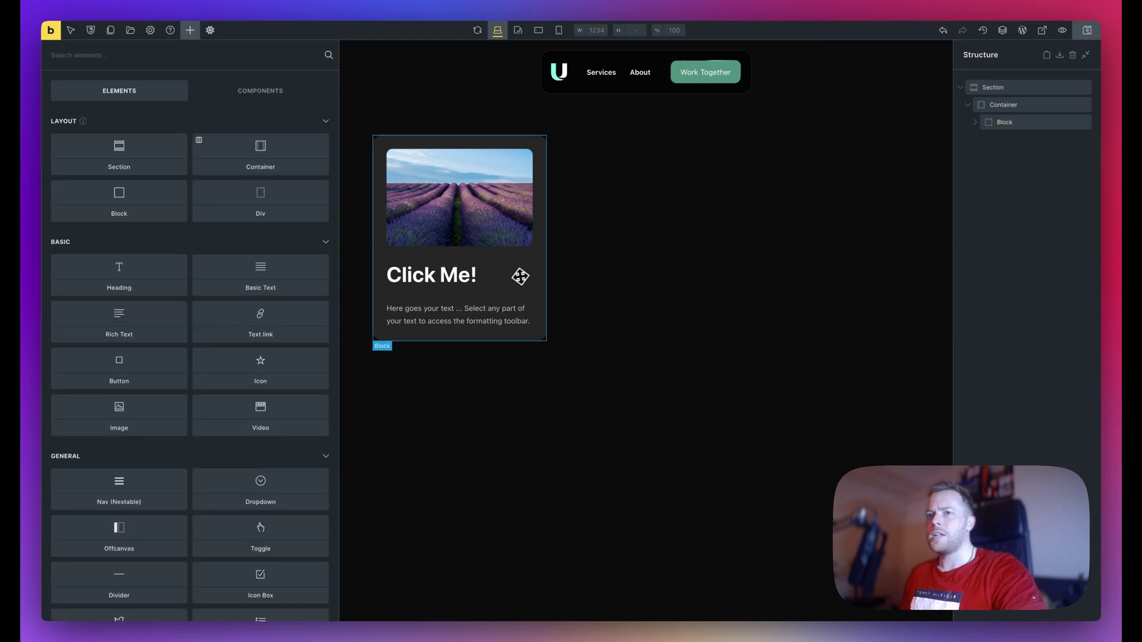
click(523, 277)
click(421, 276)
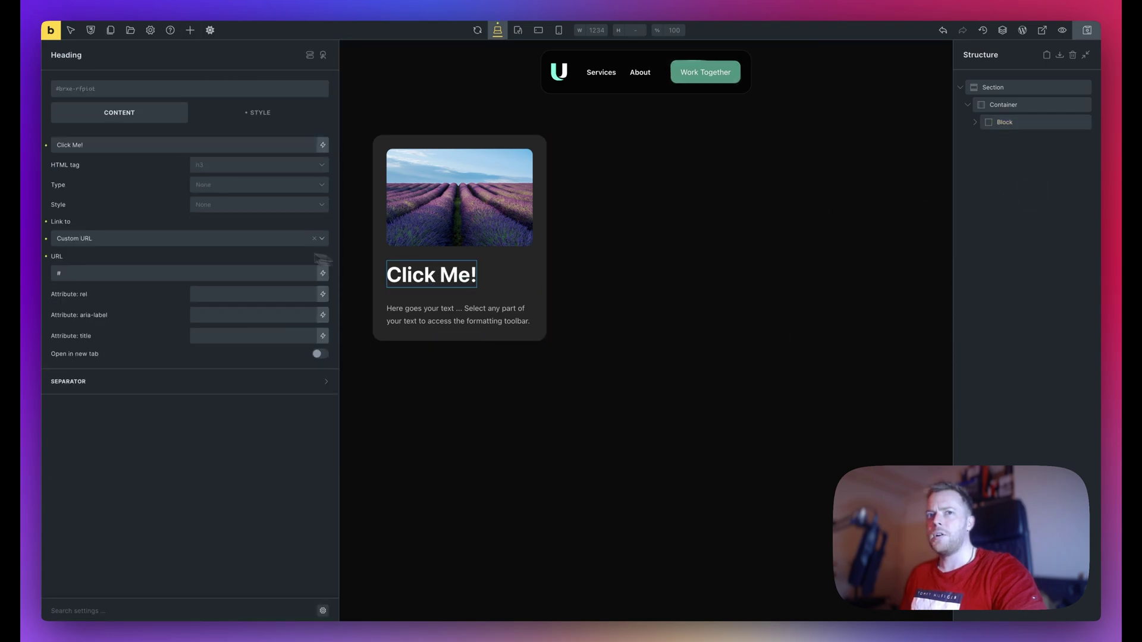
click(458, 300)
click(448, 204)
click(456, 315)
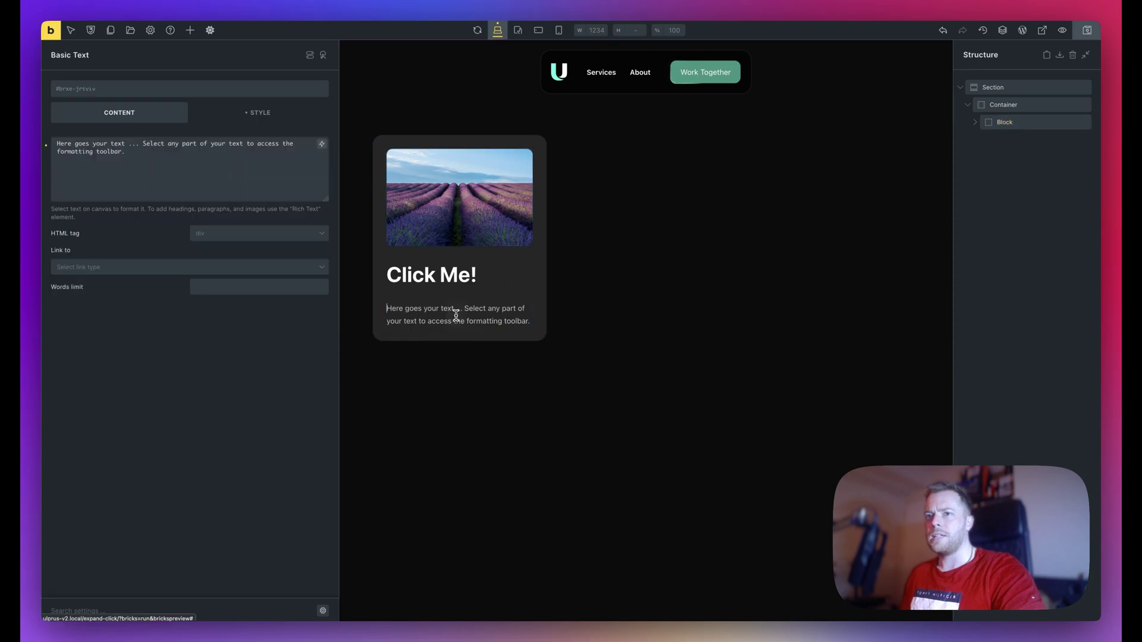
- Assign the .expand-click class to the Click Me! heading and save the page
click(461, 273)
click(159, 94)
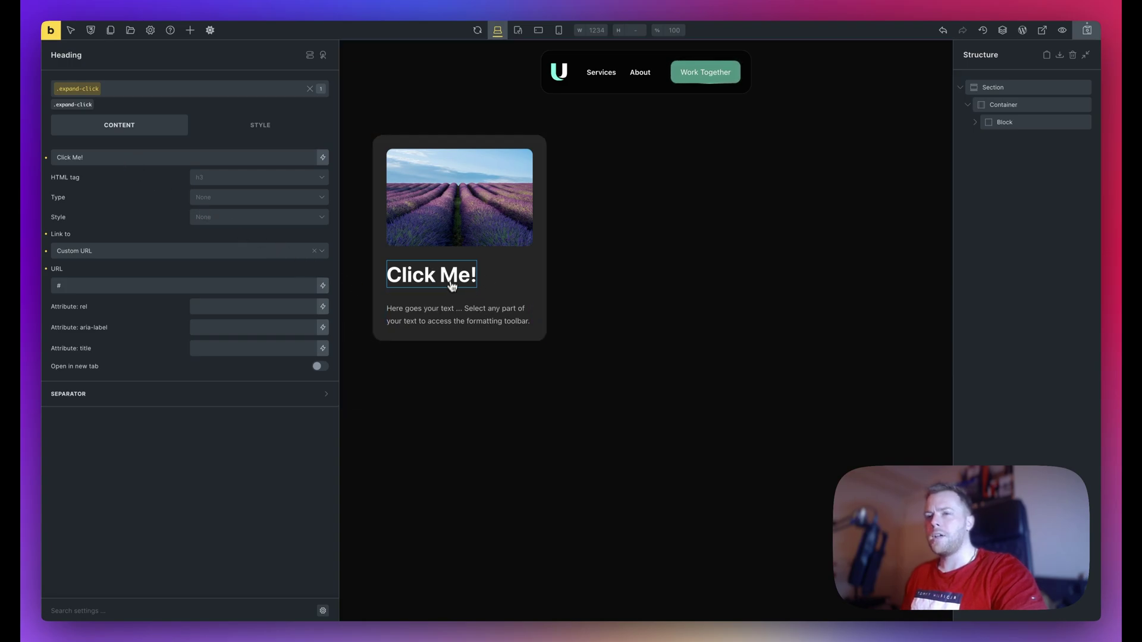
click(1089, 34)
- Open the live page and test the clickable area of the card outside and on the Click Me! heading
click(742, 21)
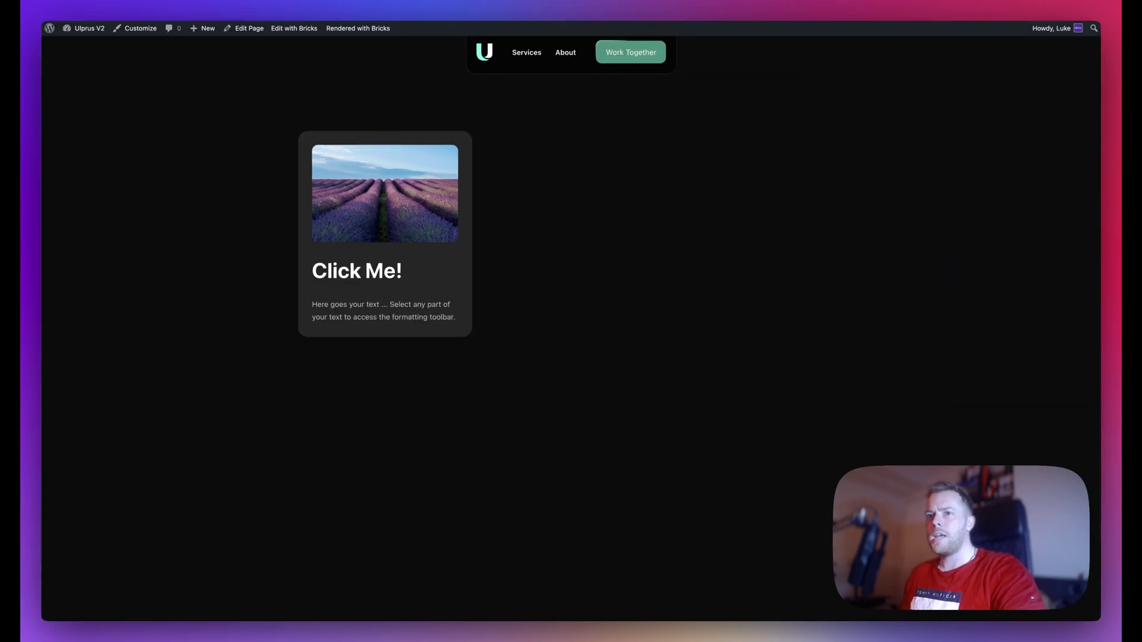
click(469, 276)
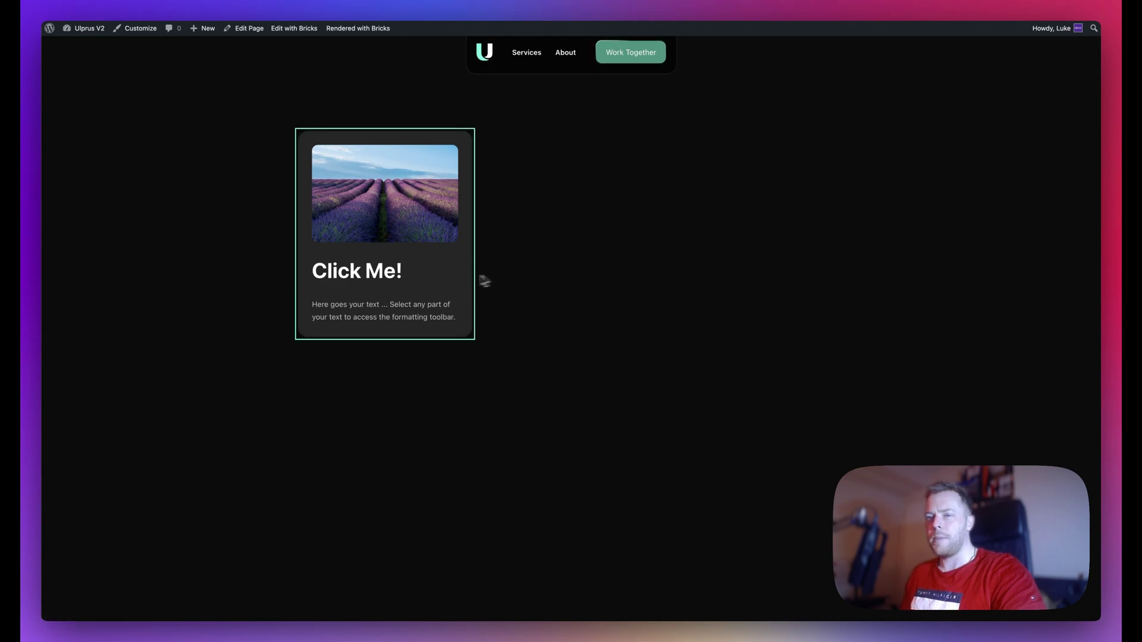
click(365, 277)
- Remove .expand-click from the Click Me! heading and test the card's clickable area on the live page
click(636, 21)
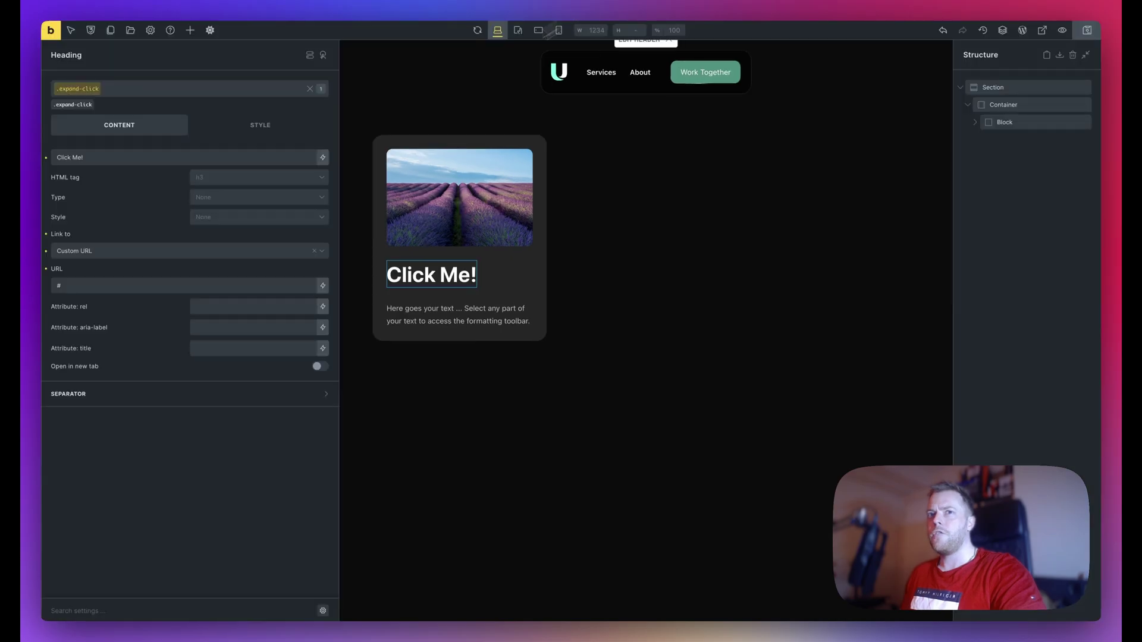
click(94, 101)
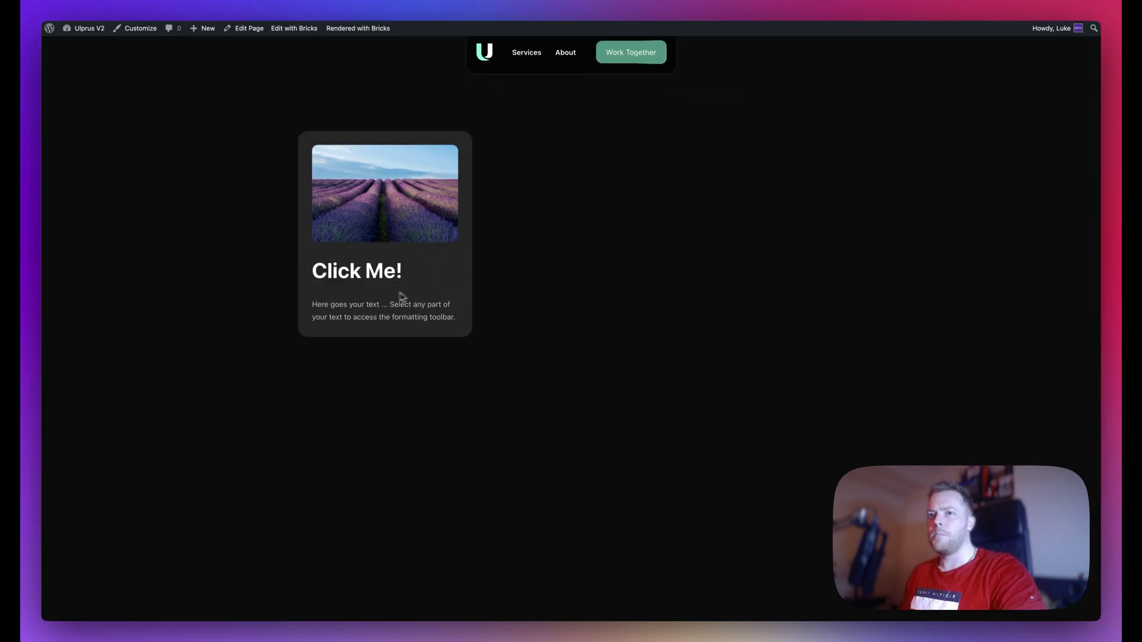
drag(367, 278, 480, 272)
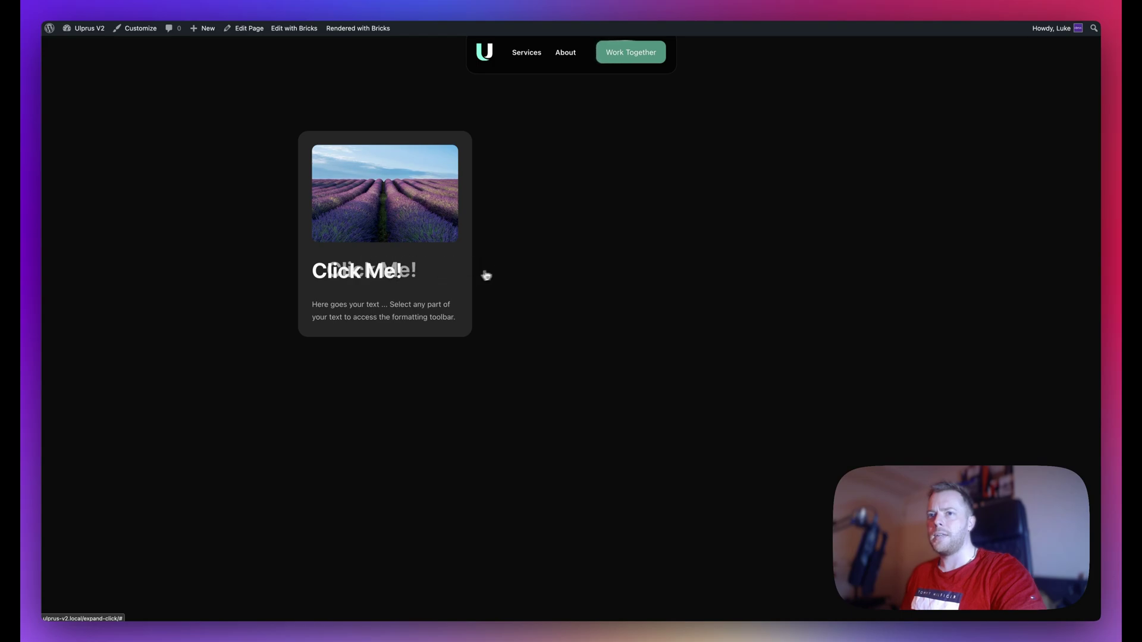
click(400, 291)
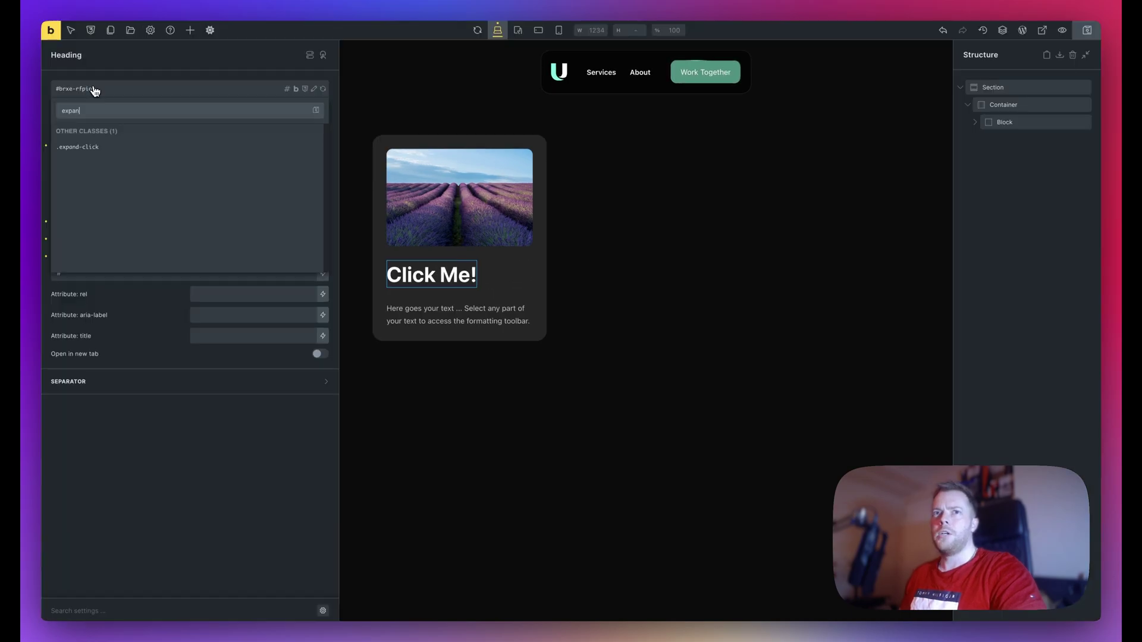
- Reassign .expand-click to the Click Me! heading and test the card beside its heading on the live page
click(76, 146)
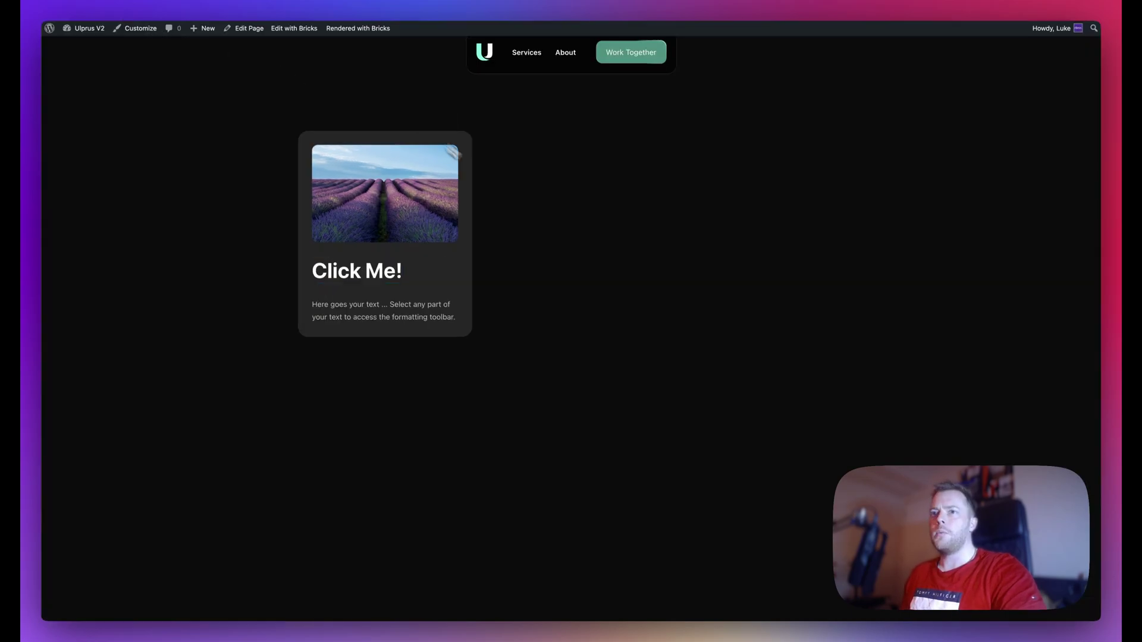
click(464, 256)
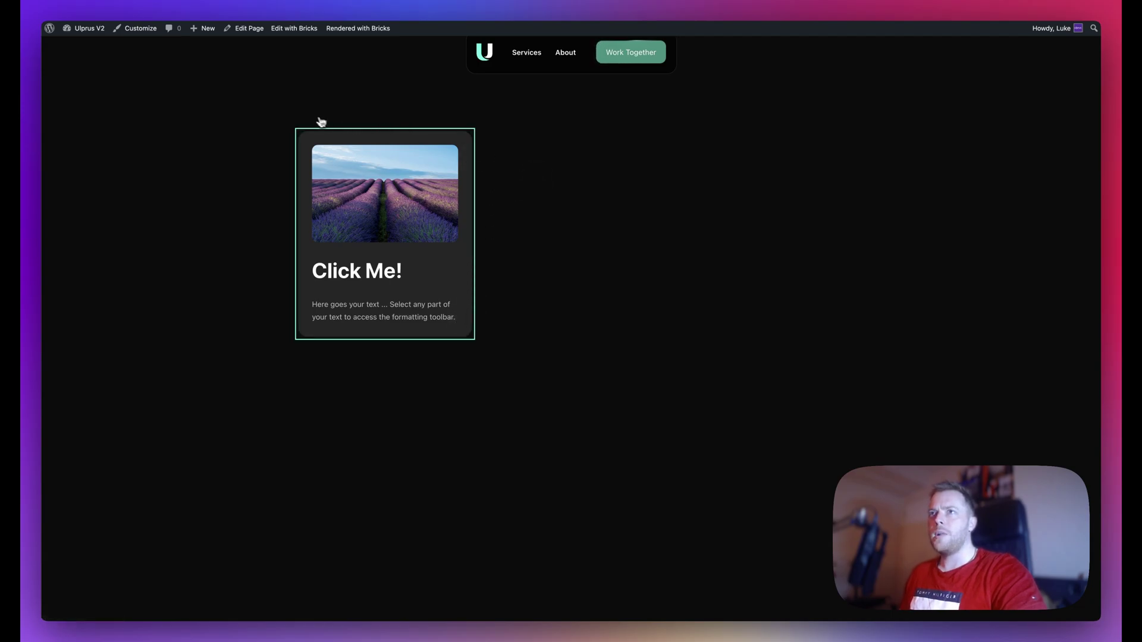
- Turn on Disable Focusable Parent On Click in the Core Framework preferences, save, and recheck the card on the live page
click(205, 2)
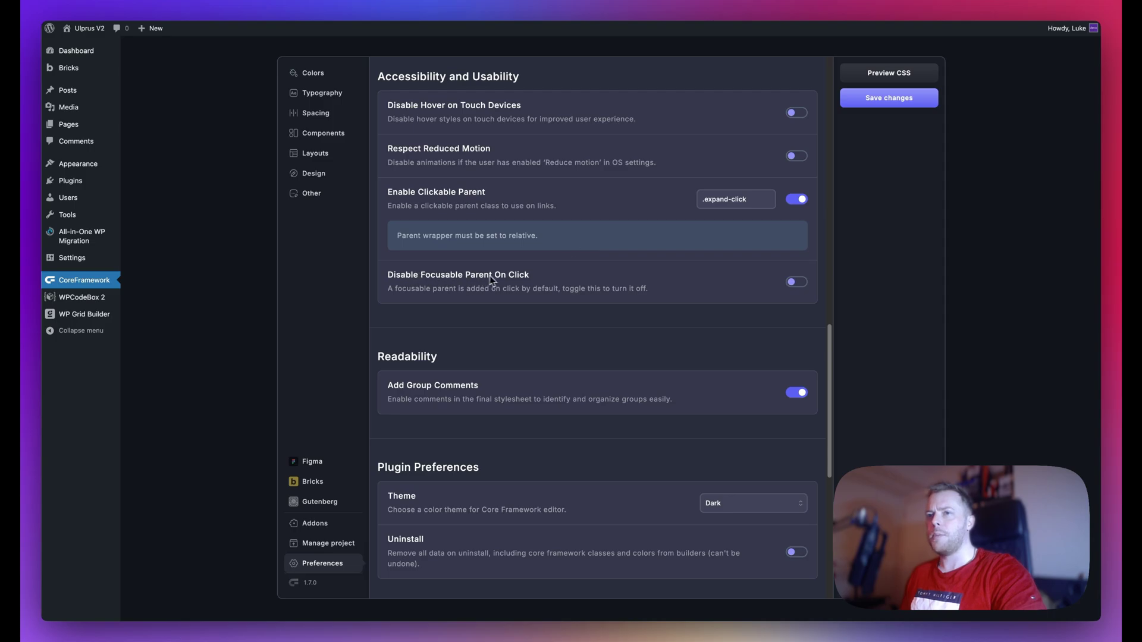
click(794, 285)
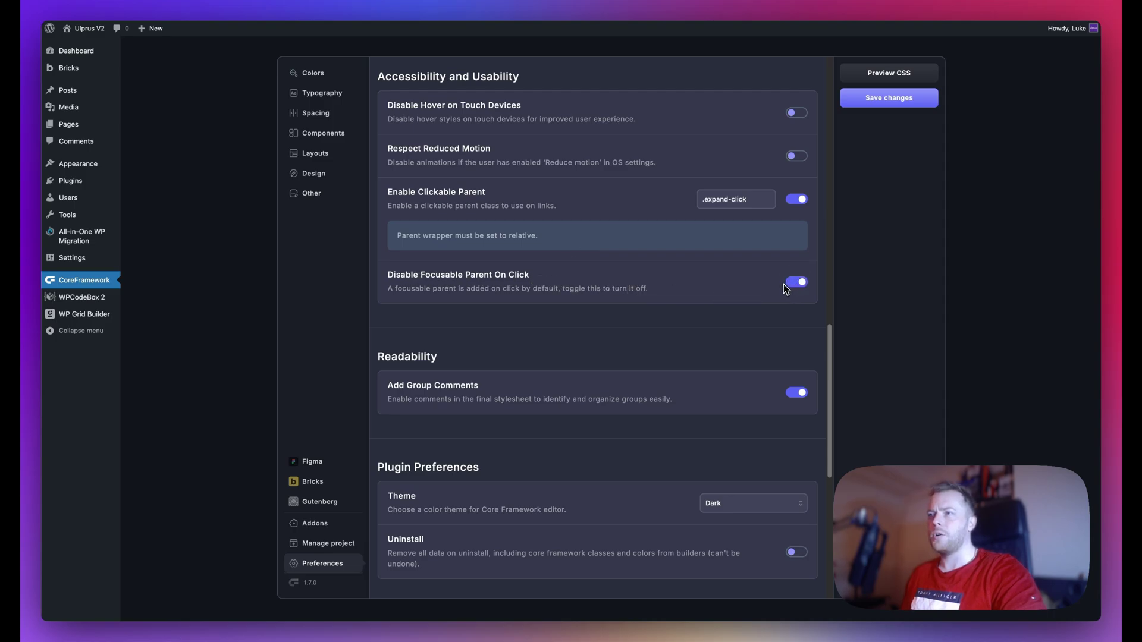
click(859, 108)
click(193, 1)
click(89, 5)
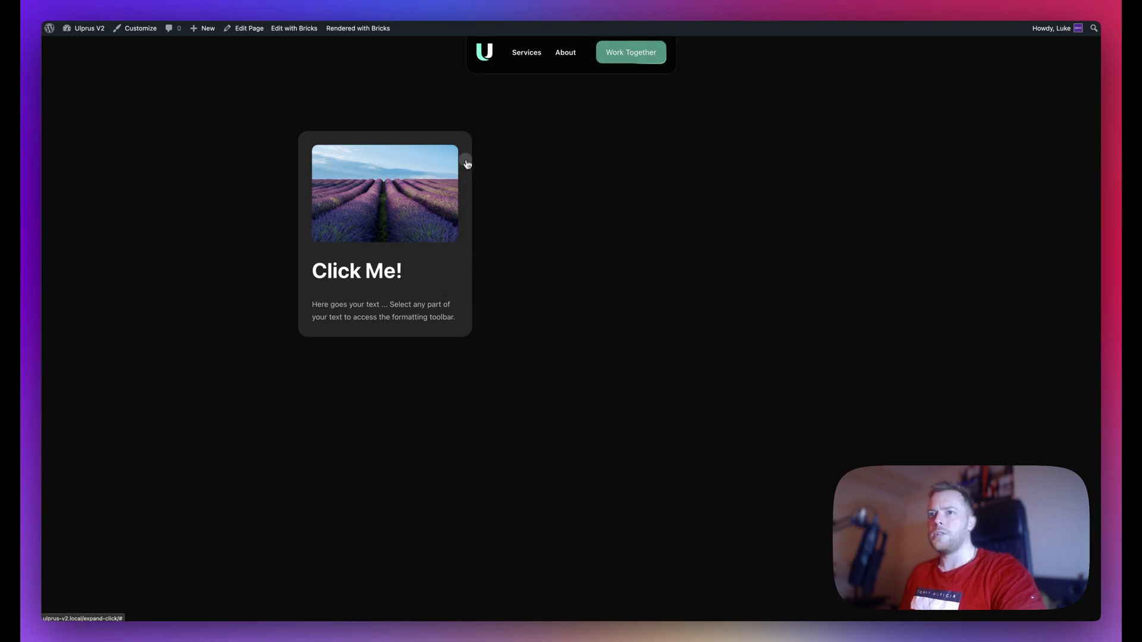
- Preview the project's generated CSS and highlight the Headings, Contextual variables and Rainbow Text group comments
key(ctrl+Tab)
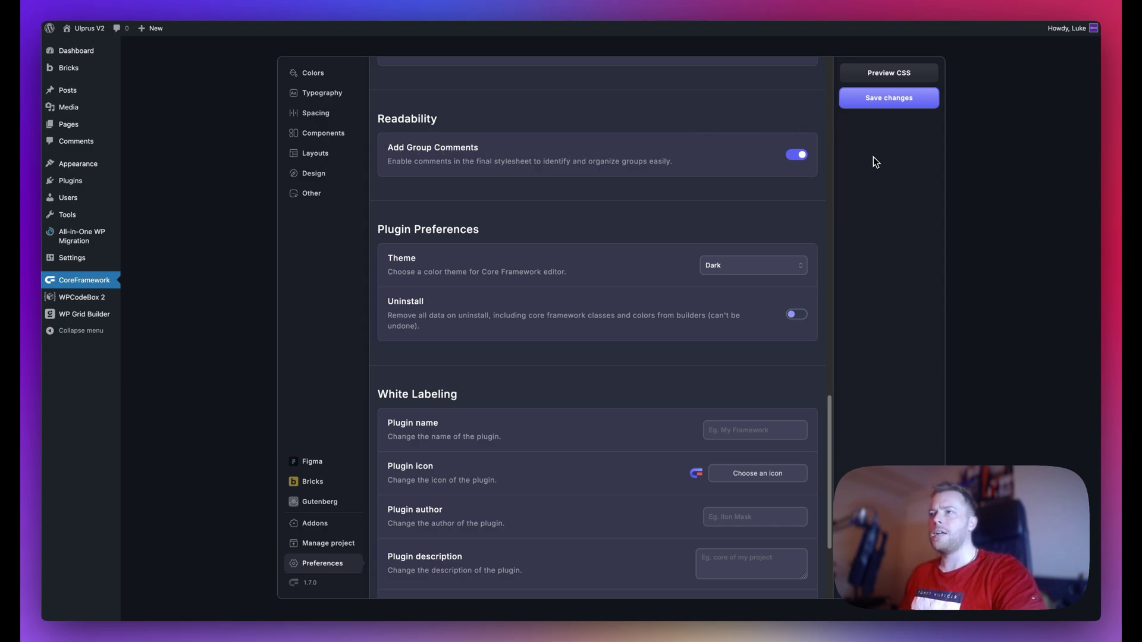
click(880, 74)
scroll(658, 240, down, 20)
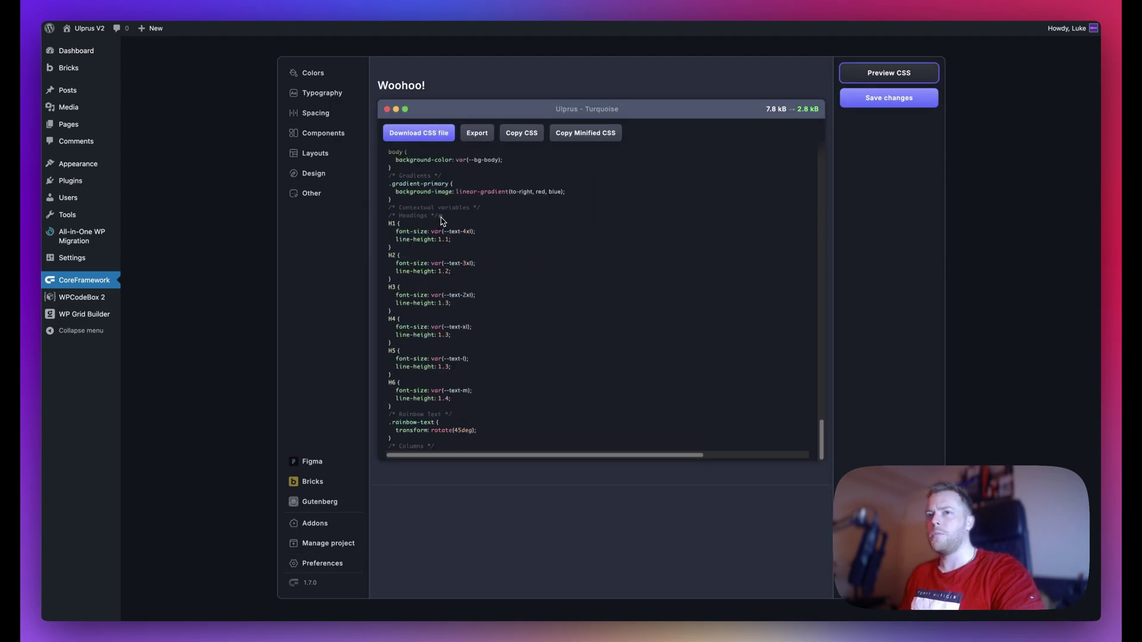
drag(441, 217, 389, 215)
drag(483, 207, 388, 210)
scroll(502, 230, down, 1)
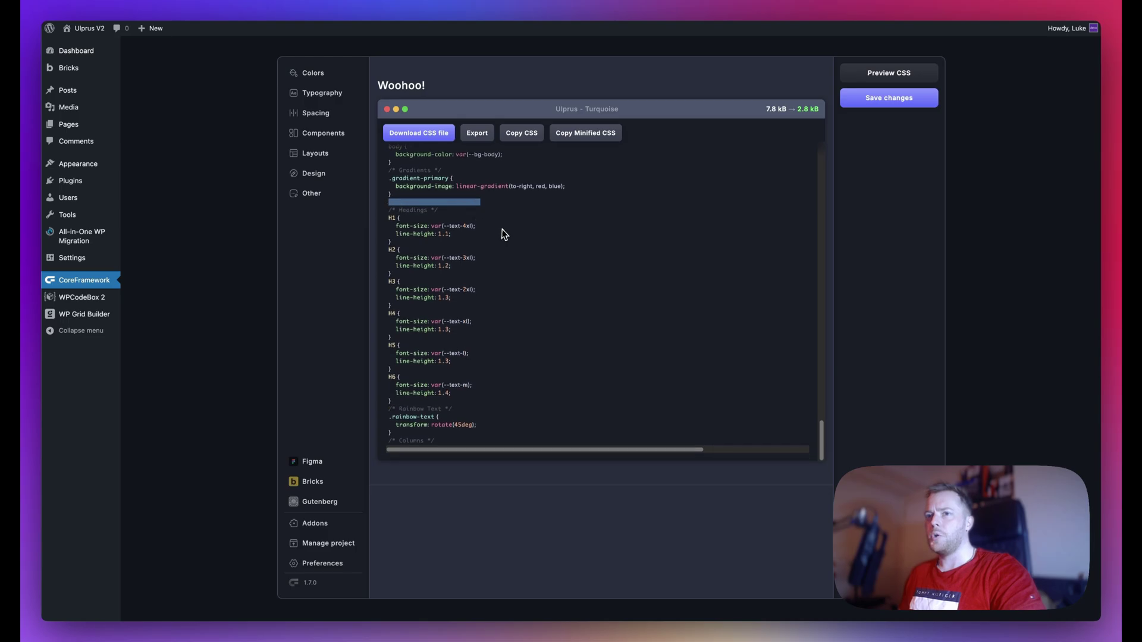
drag(453, 409, 386, 410)
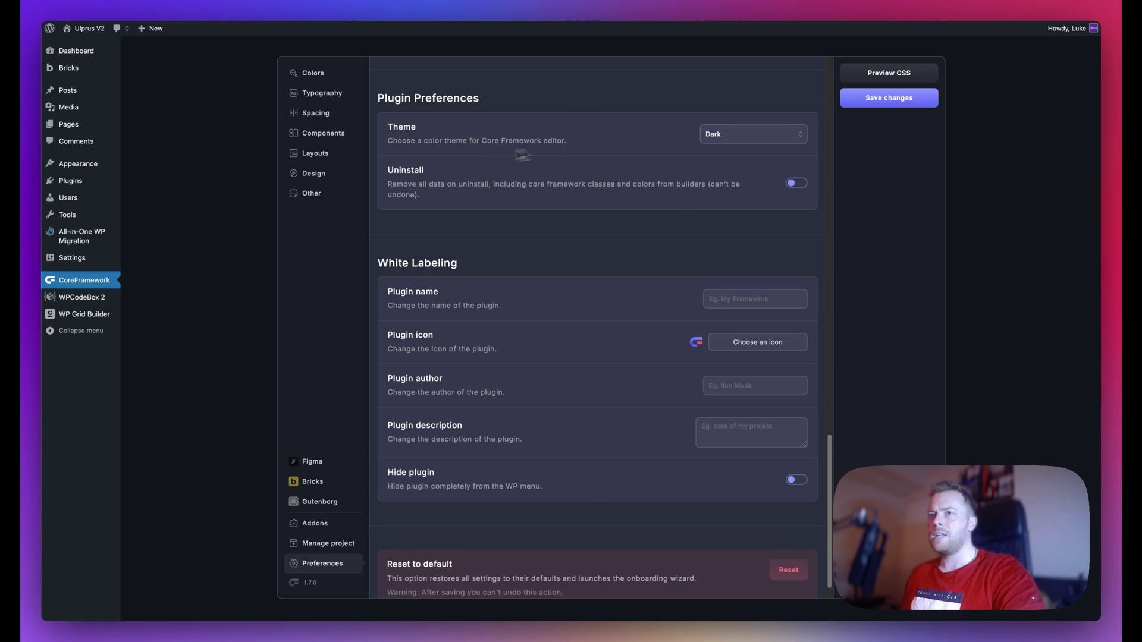
- Try the Light and Gray editor themes in the Plugin Preferences and restore Dark
click(735, 138)
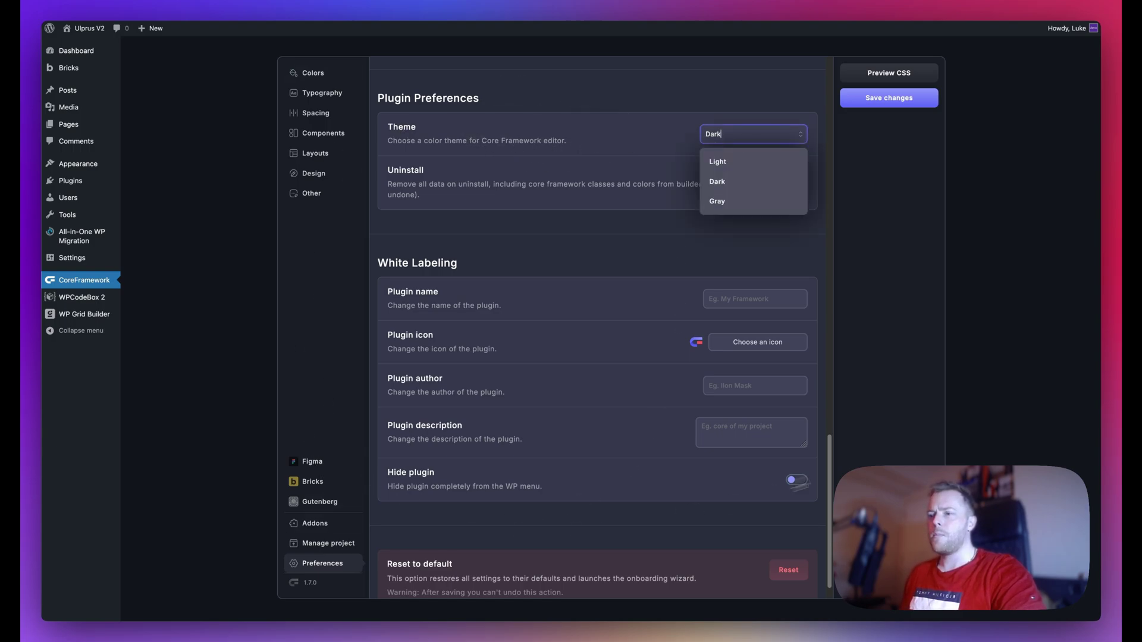
click(732, 163)
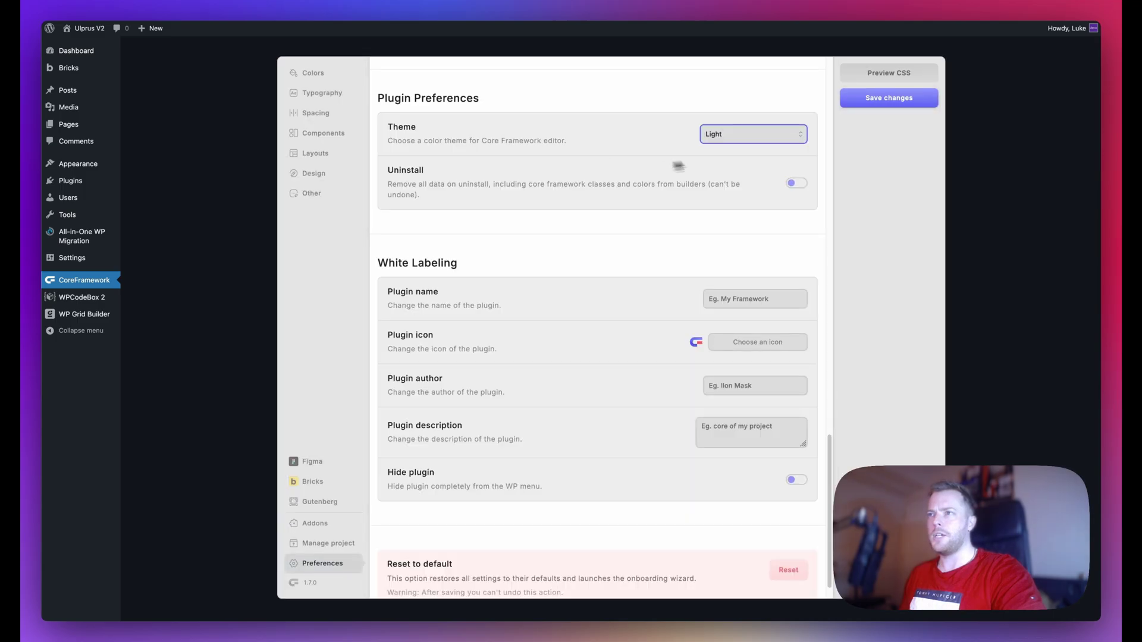
click(733, 136)
click(711, 201)
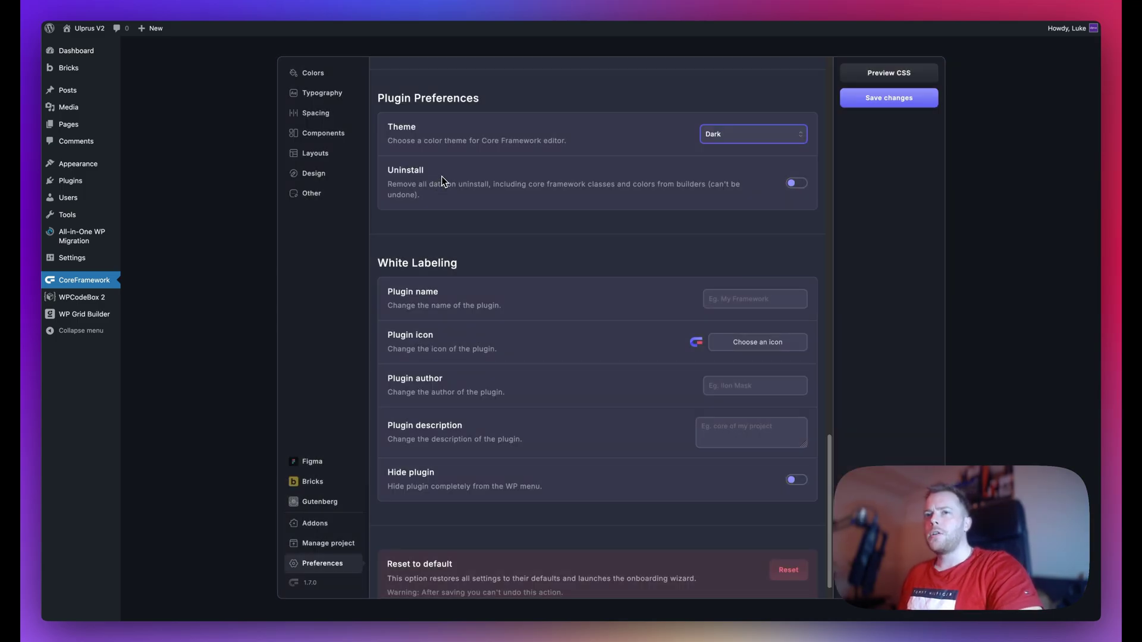
- Try to toggle the Uninstall option in the Plugin Preferences and highlight the White Labeling heading
click(797, 183)
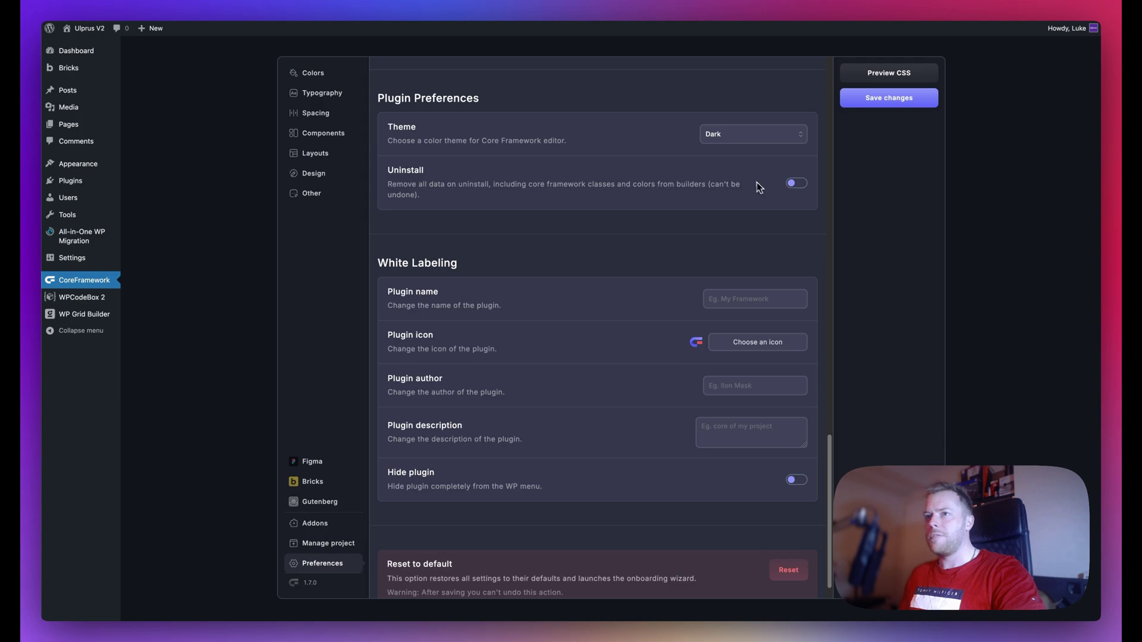
scroll(566, 266, down, 1)
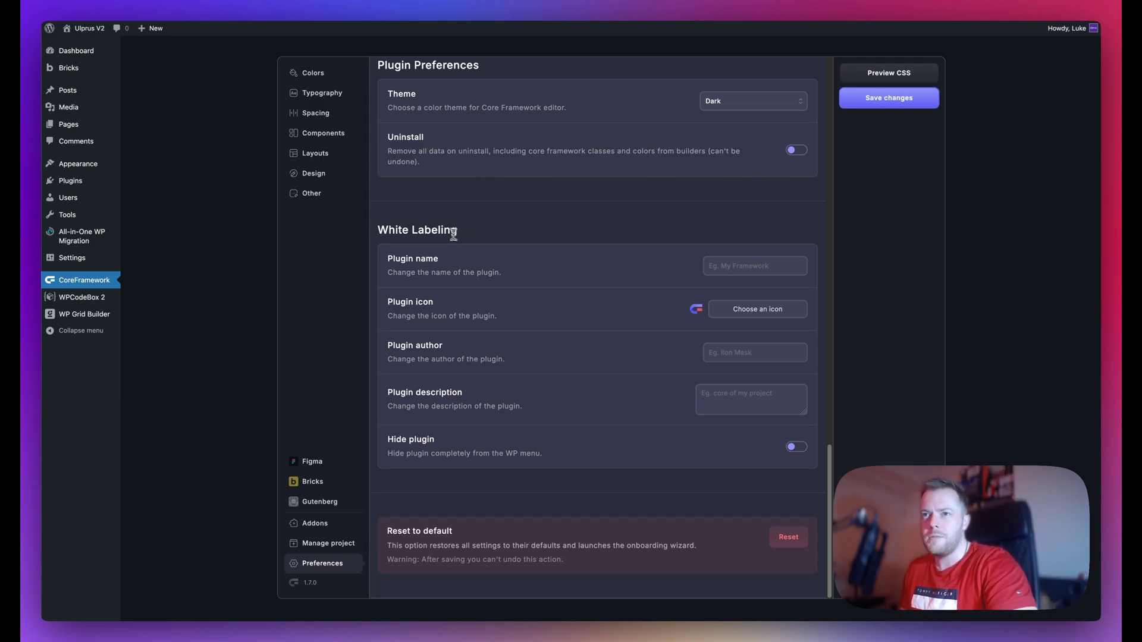
drag(380, 231, 460, 227)
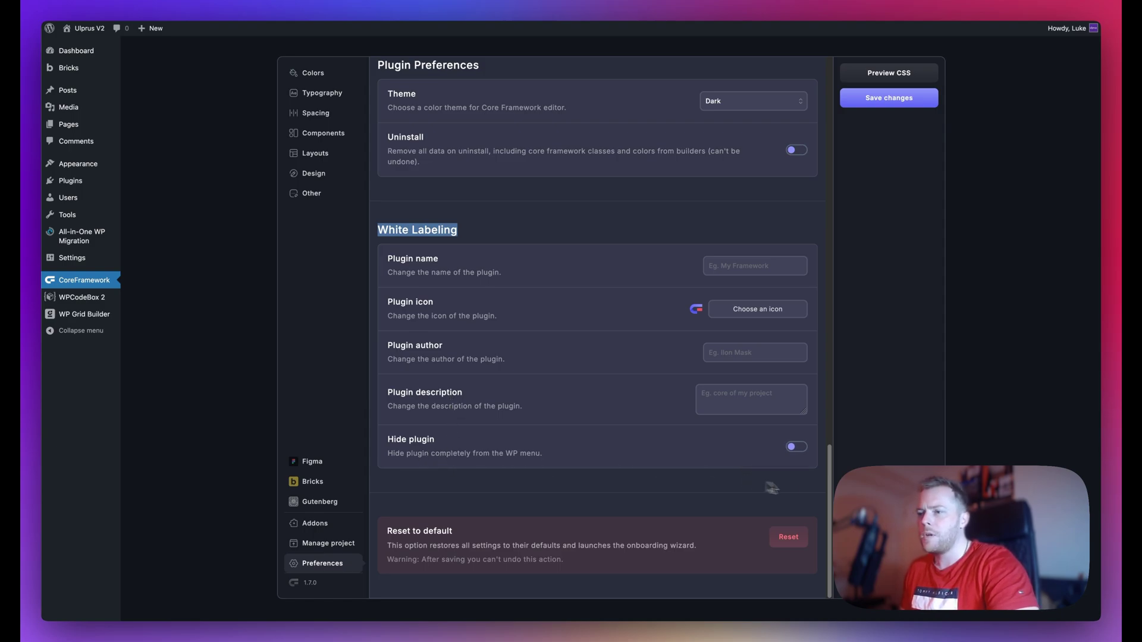
- Enter a personalized CSS Framework title as the white-label plugin name and choose beating-heart.svg as the plugin icon
key(Tab)
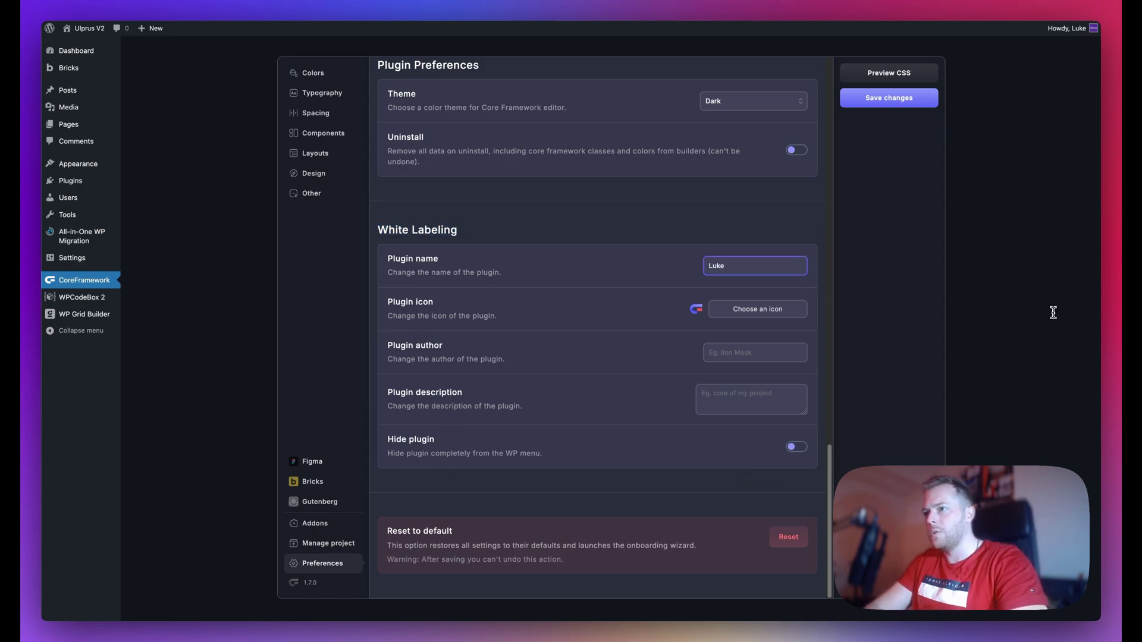
text(Luke's CSS Framework)
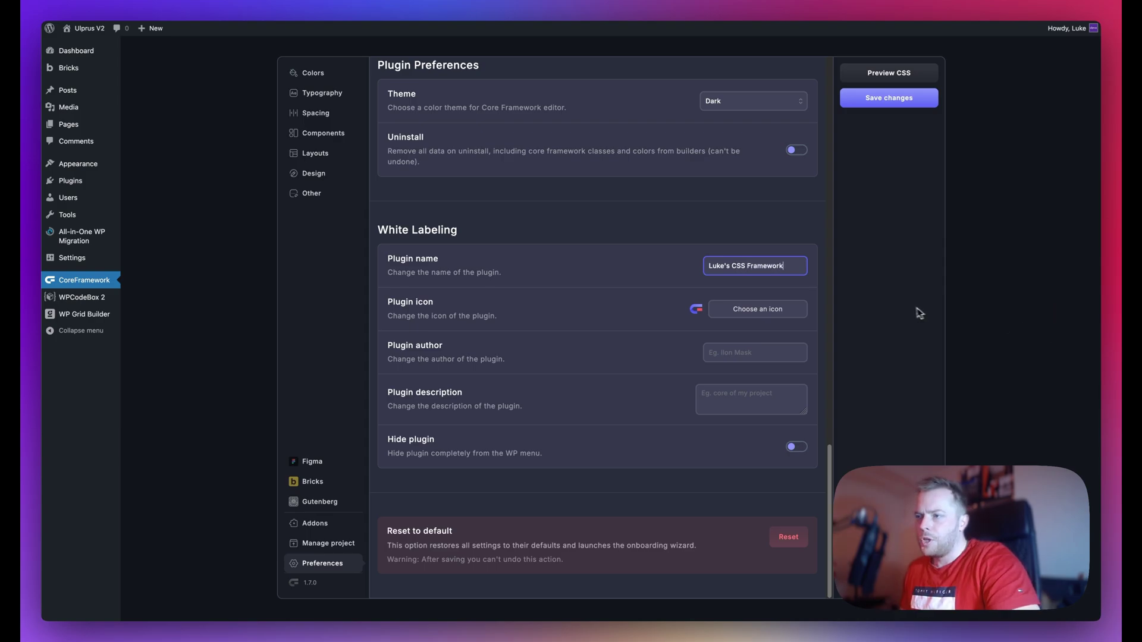
click(722, 314)
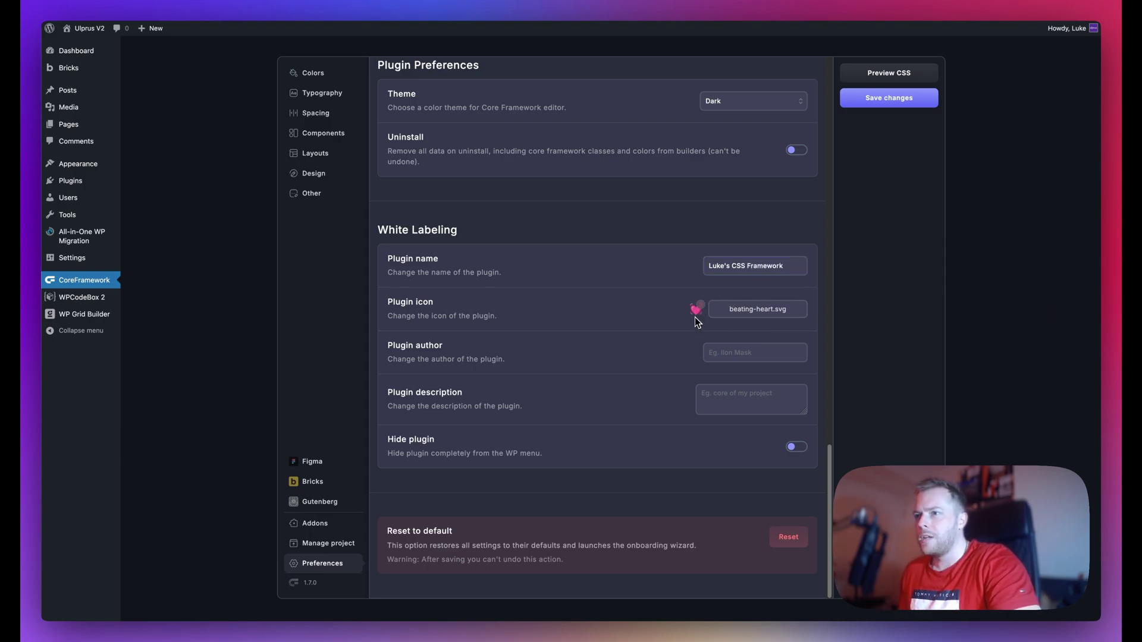
- Fill in the plugin author's full name and the description "An awesome CSS framework!", and save the changes
click(754, 356)
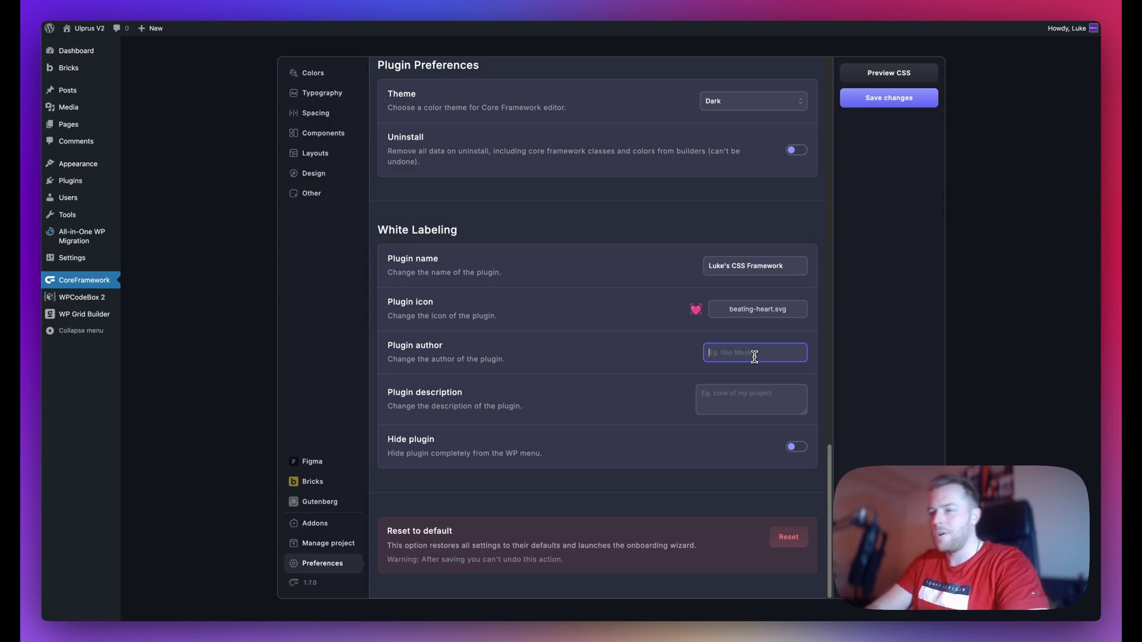
text(Luke Allen)
key(Tab)
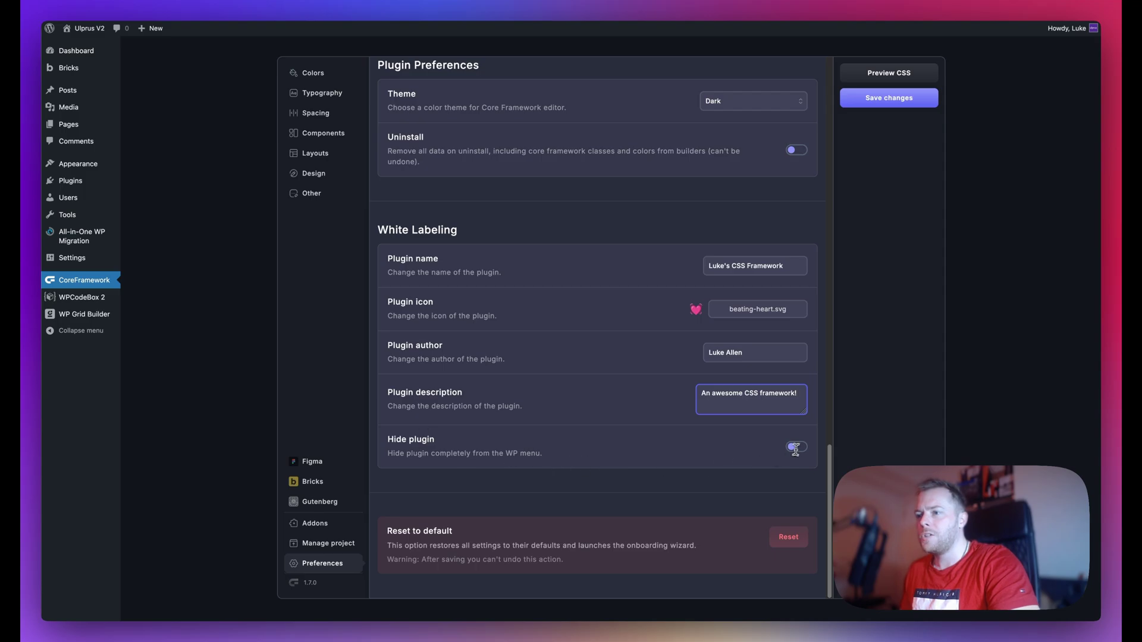
click(880, 100)
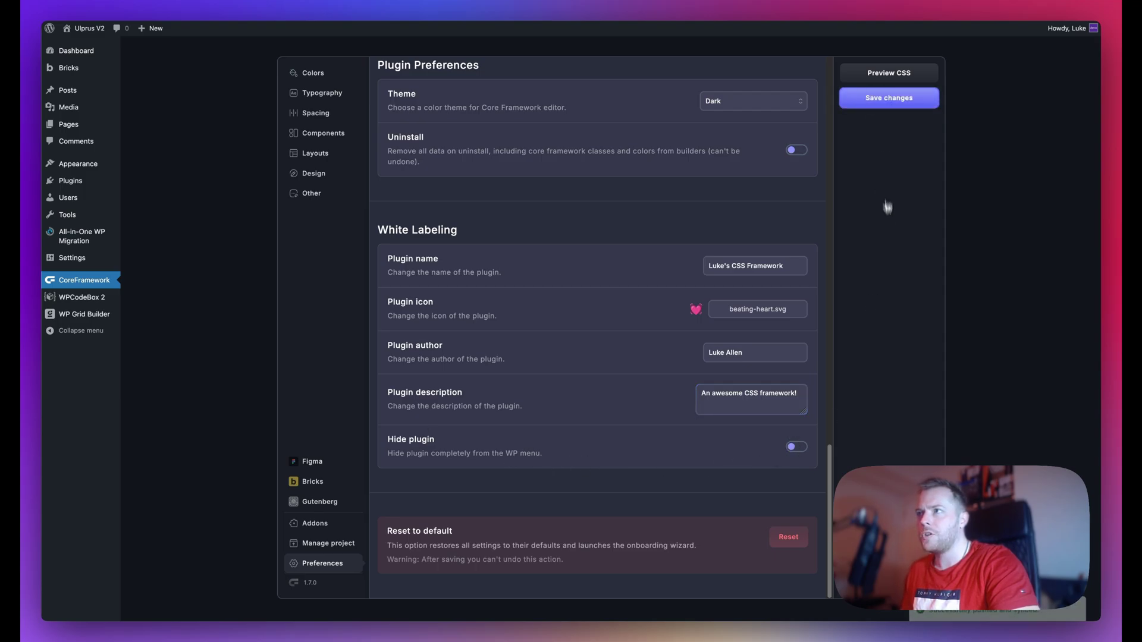
- Check the white-labeled plugin's entry in the WordPress admin menu and its name, author and description on the Installed Plugins page
click(84, 52)
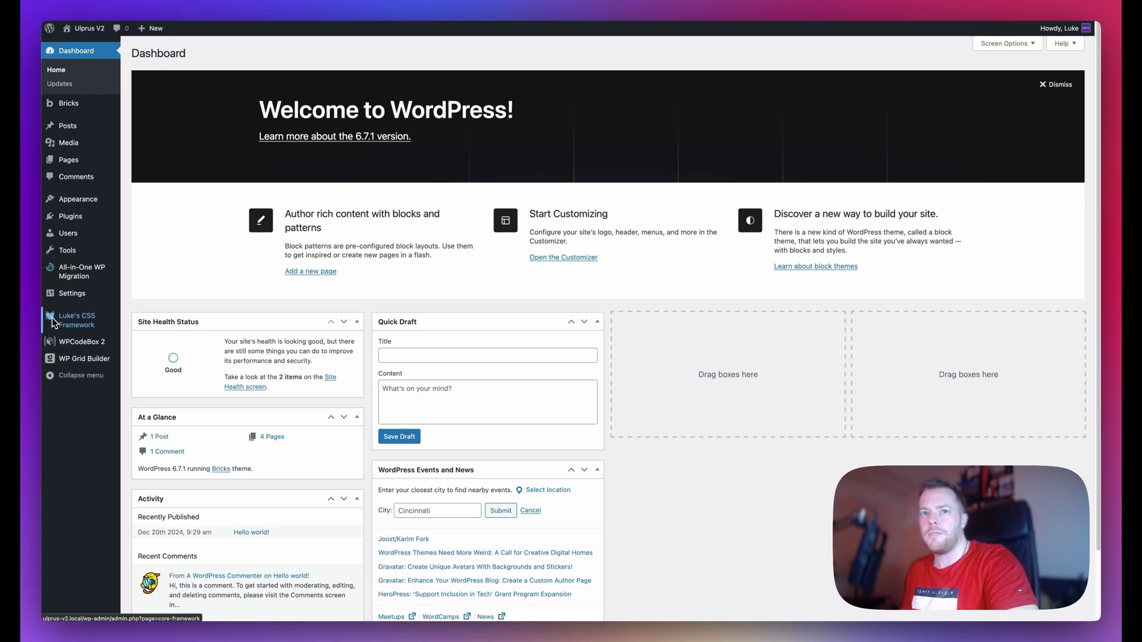
mouse_move(83, 221)
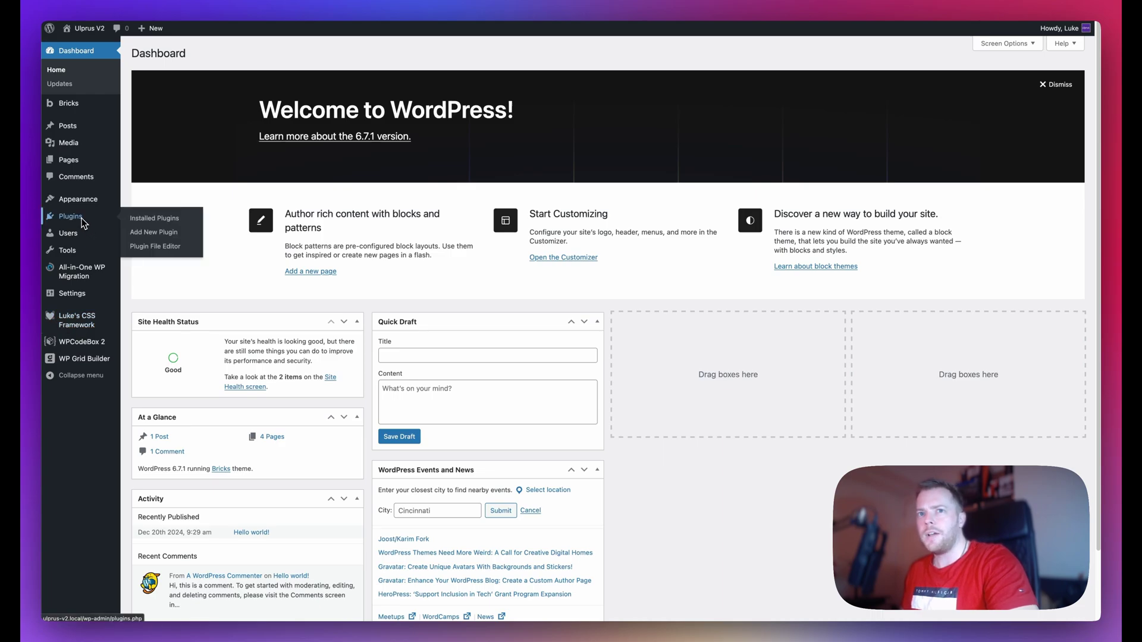
click(146, 220)
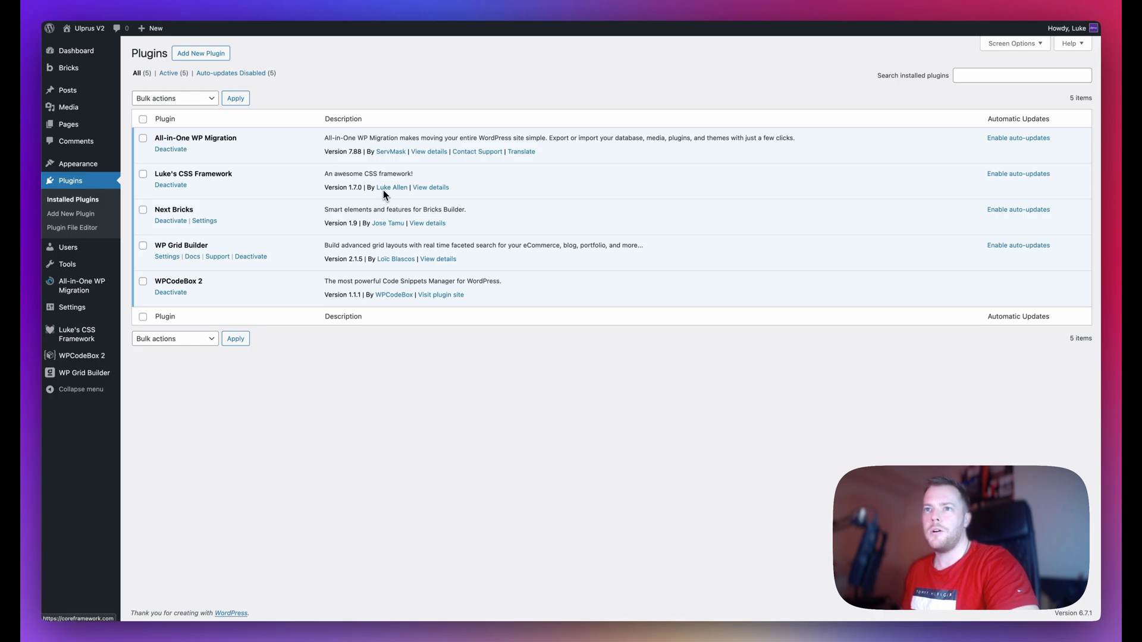
drag(321, 173, 427, 173)
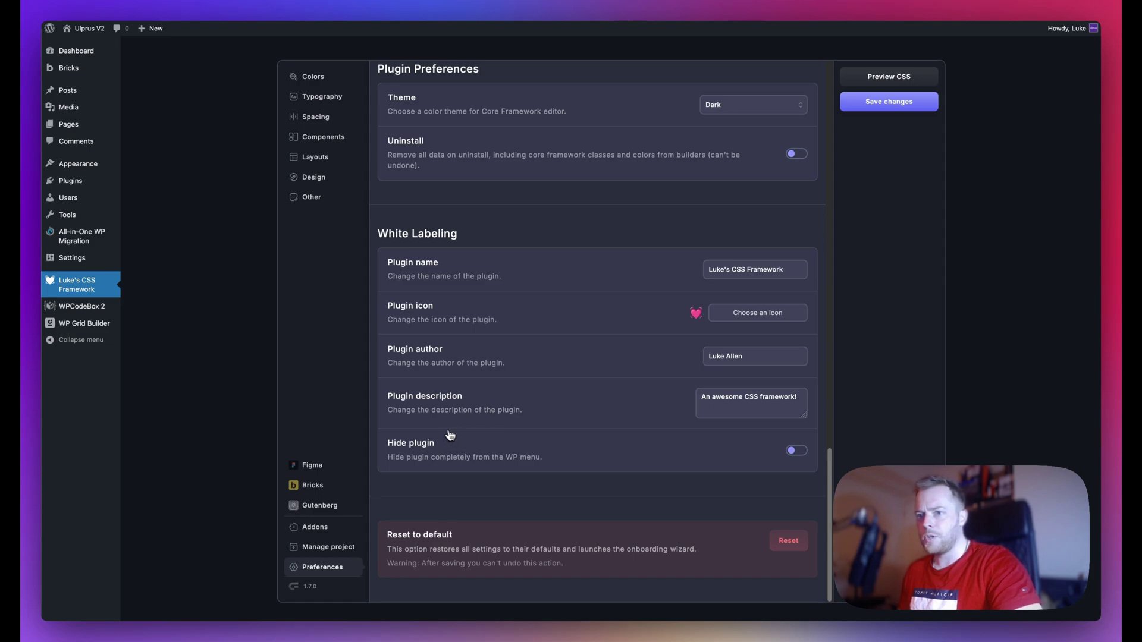
- Turn on Hide plugin under White Labeling, save the changes, and check the admin menu from the WordPress dashboard
click(881, 108)
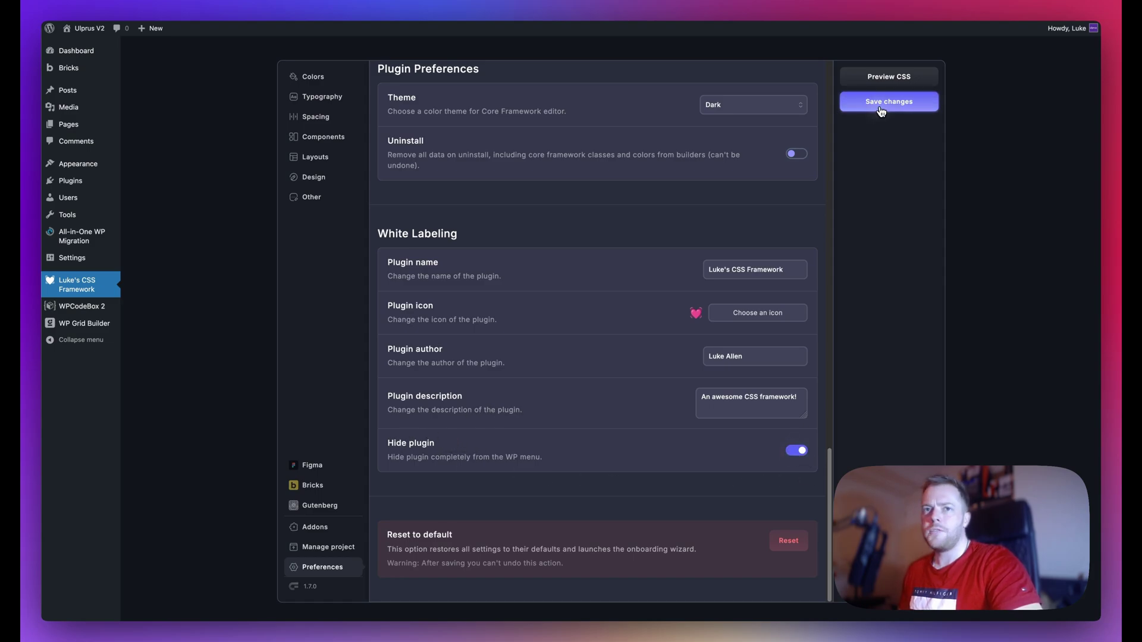
mouse_move(79, 53)
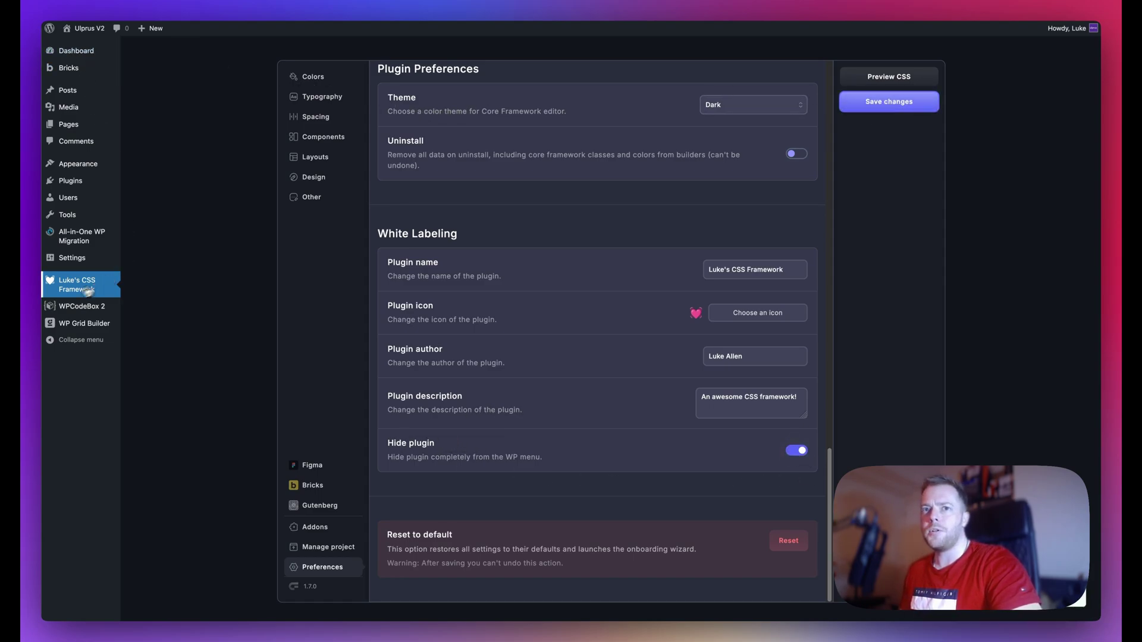
click(76, 54)
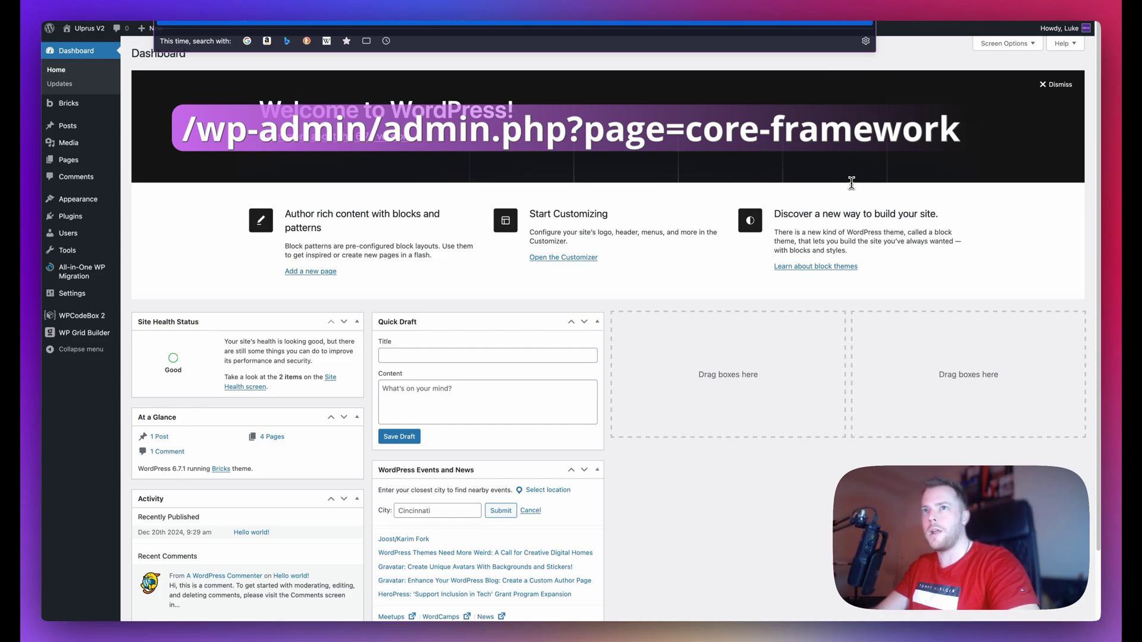
- Load /wp-admin/admin.php?page=core-framework directly, turn off Hide plugin in the White Labeling preferences, and save the changes
key(Return)
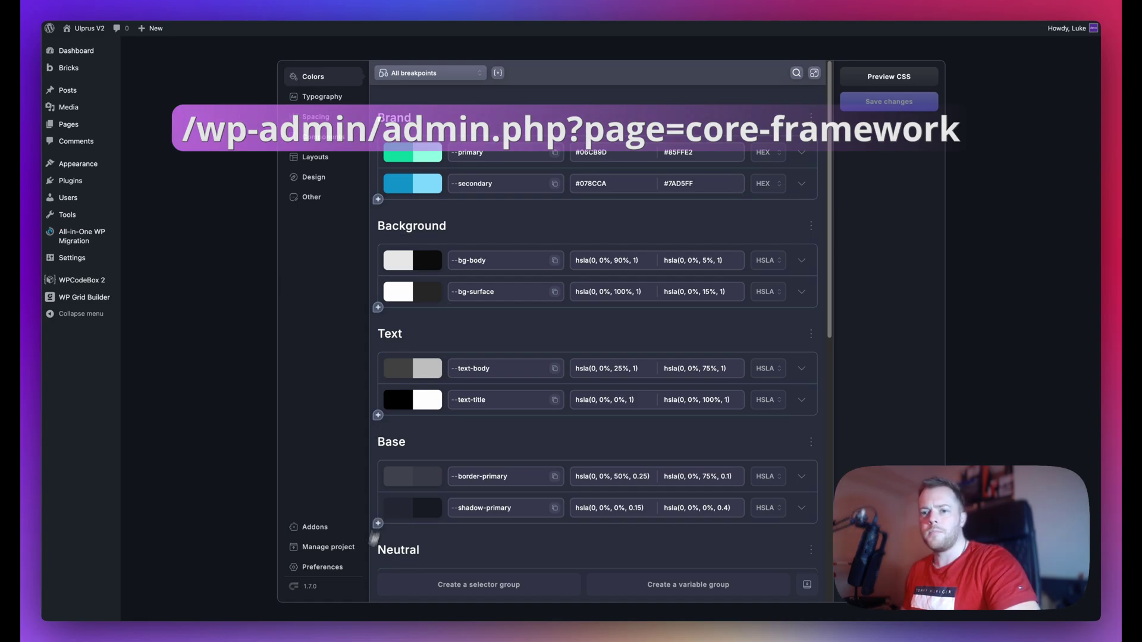
click(322, 567)
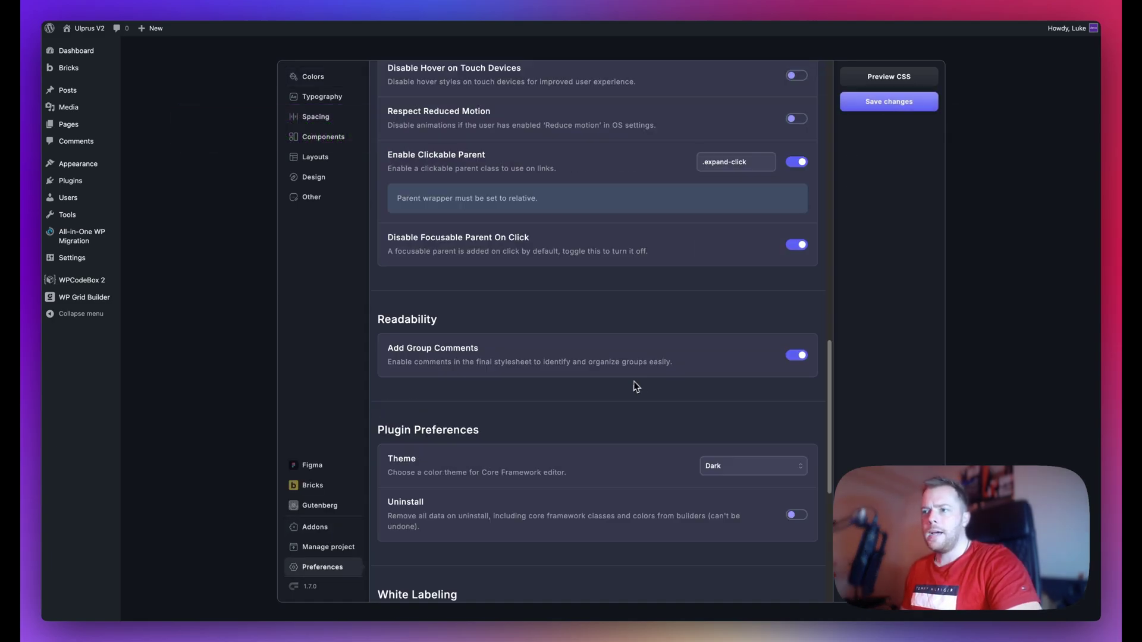
scroll(633, 381, down, 6)
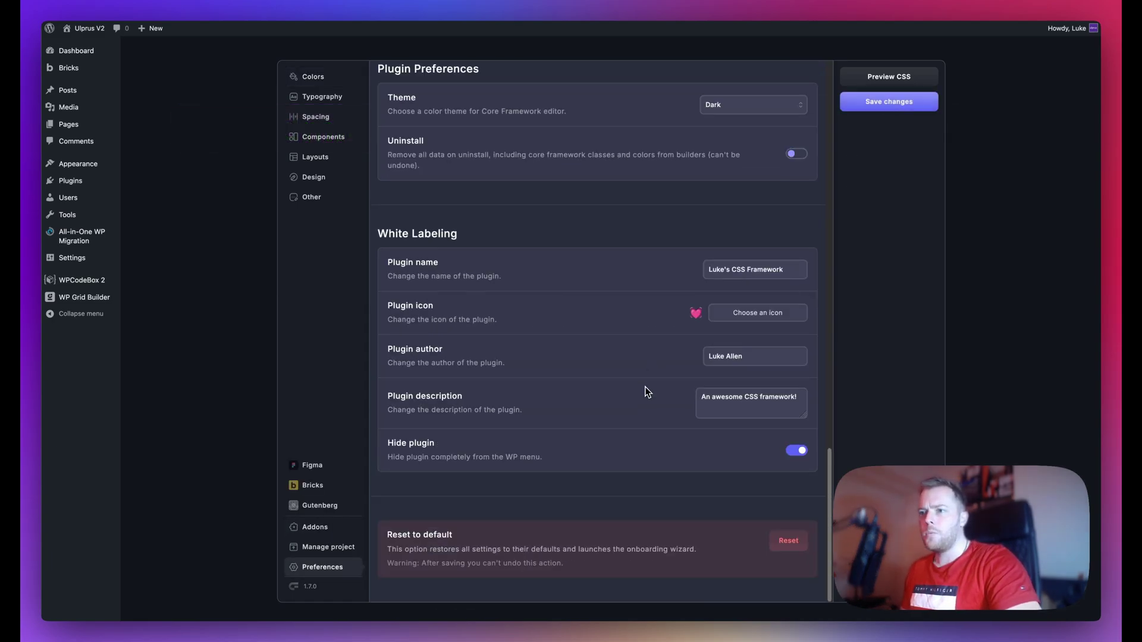
click(797, 453)
click(882, 107)
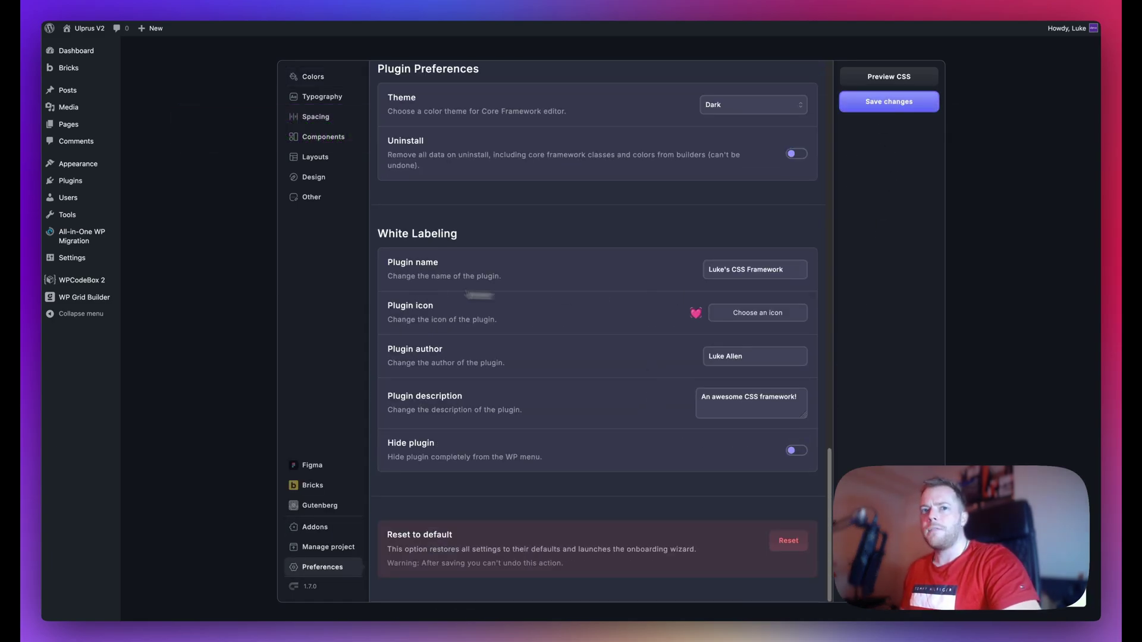
- Clear the white-label plugin name, custom icon, author and description, then save the changes and reload the page
triple_click(735, 272)
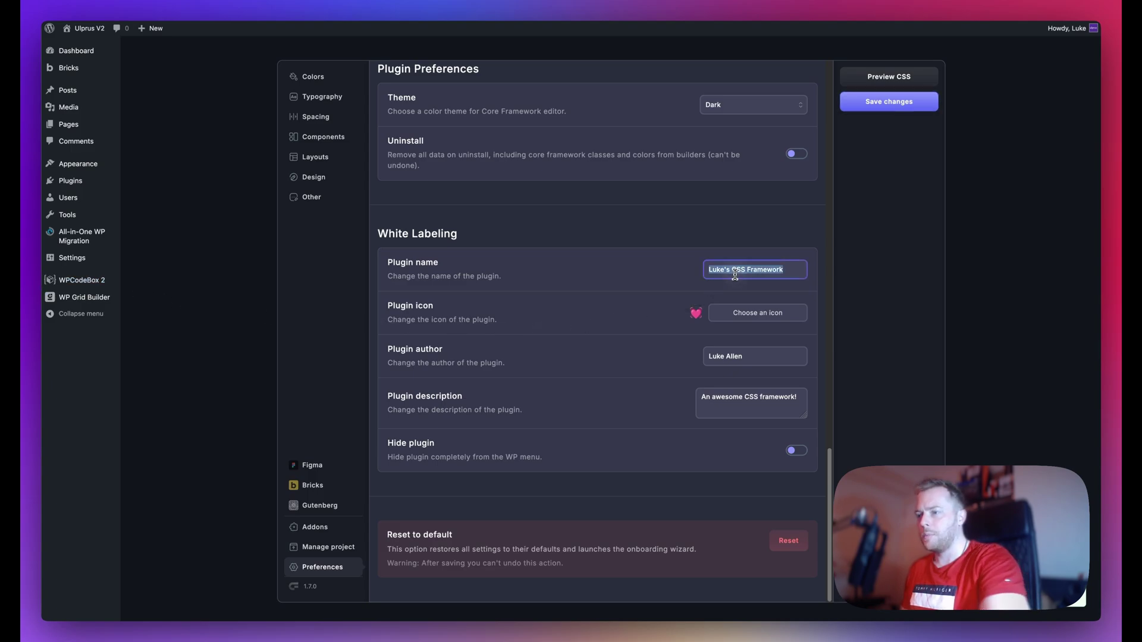
key(BackSpace)
click(743, 320)
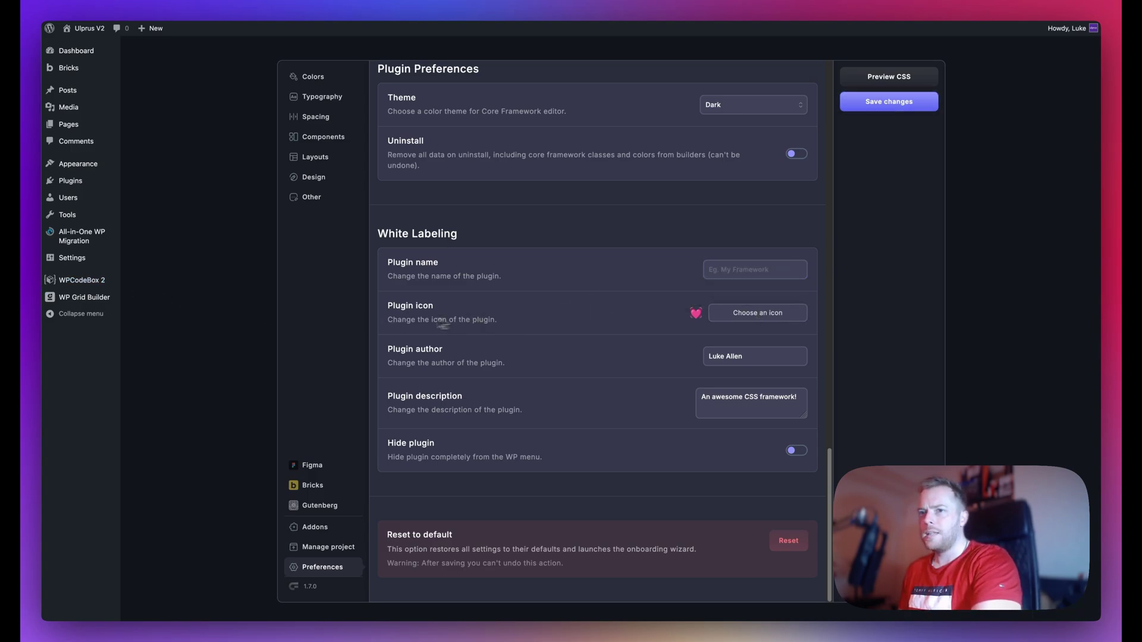
click(702, 310)
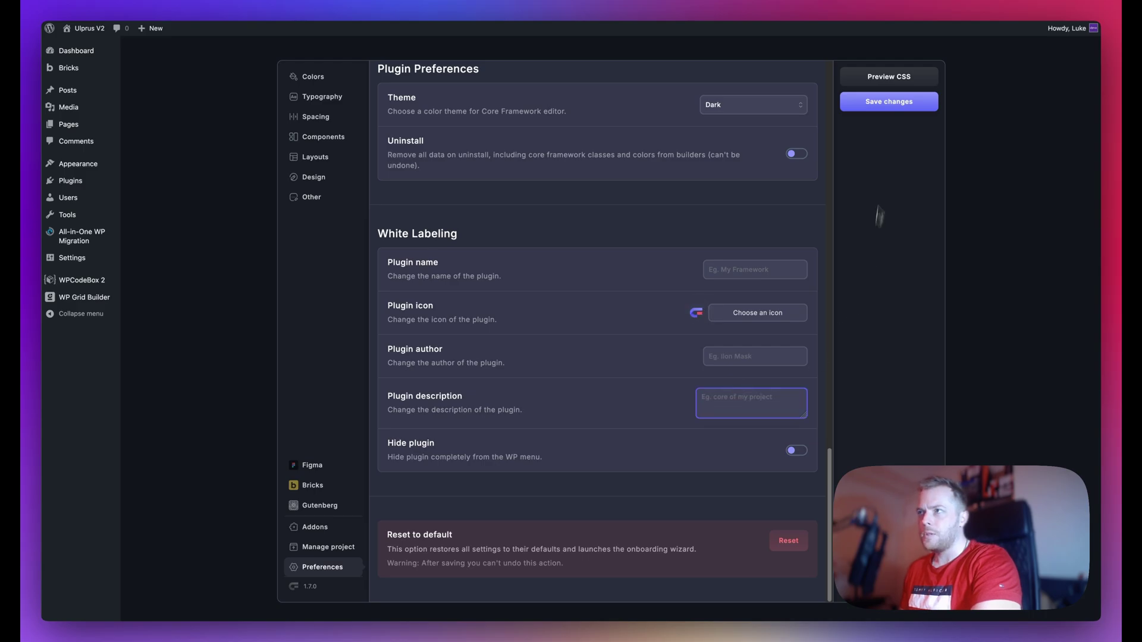
click(877, 113)
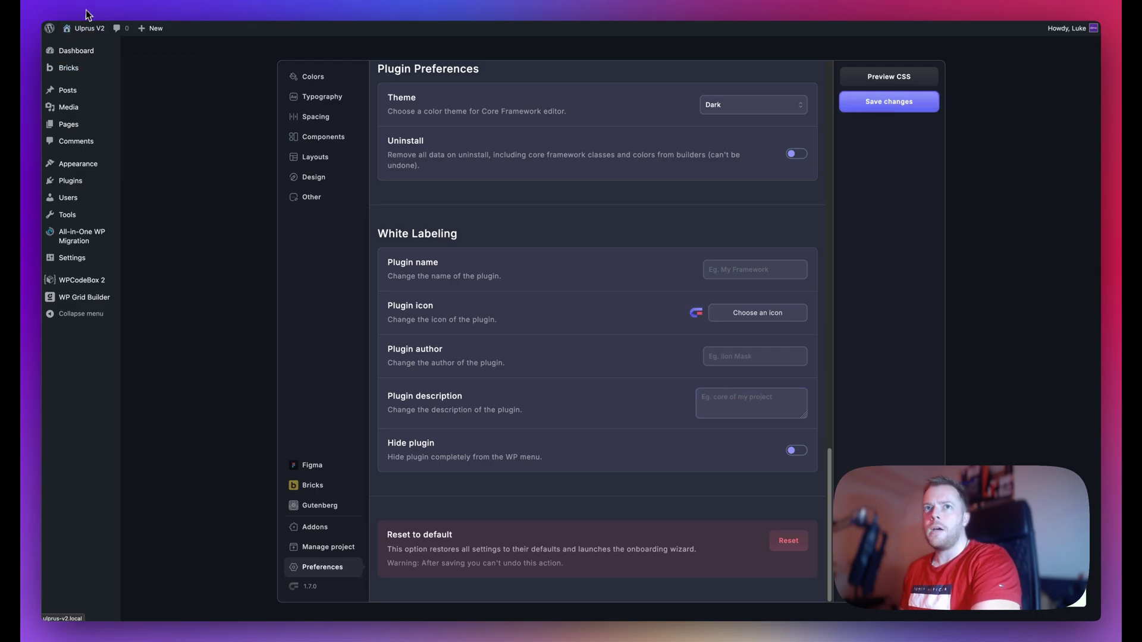
click(90, 6)
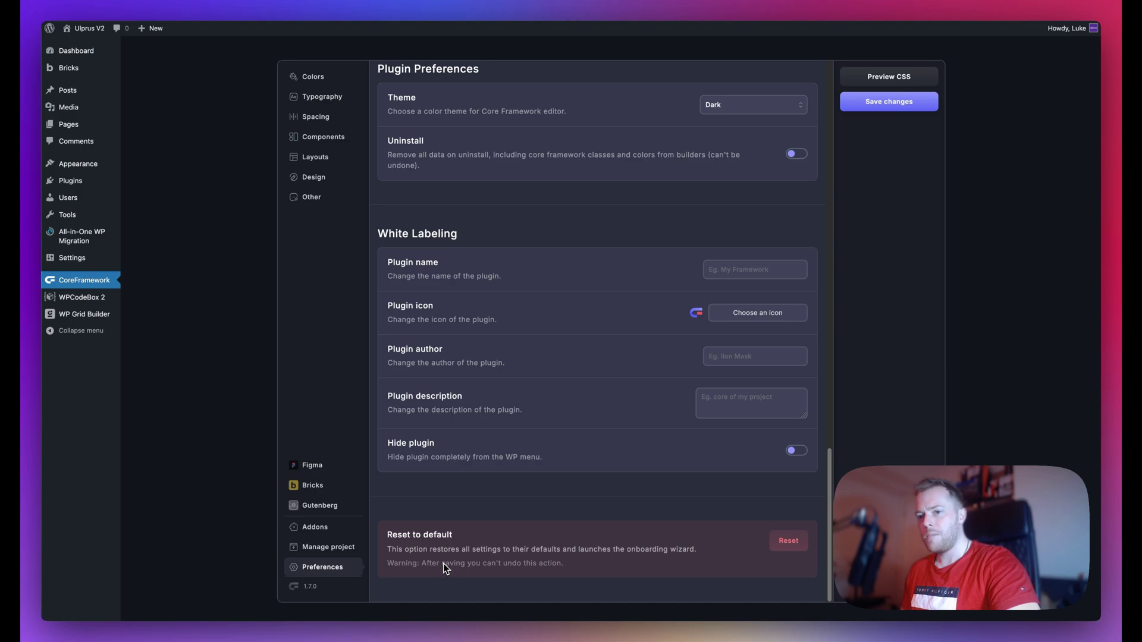
- Highlight the Reset to default heading and view the Export option on the Manage project page
drag(388, 534, 458, 538)
click(468, 531)
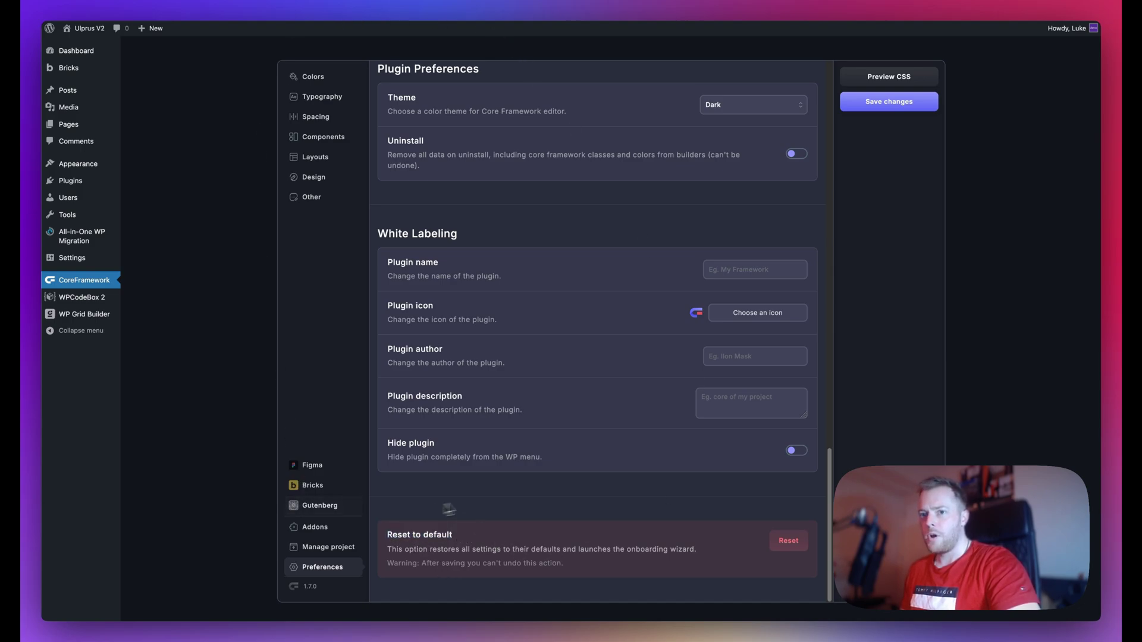
click(328, 547)
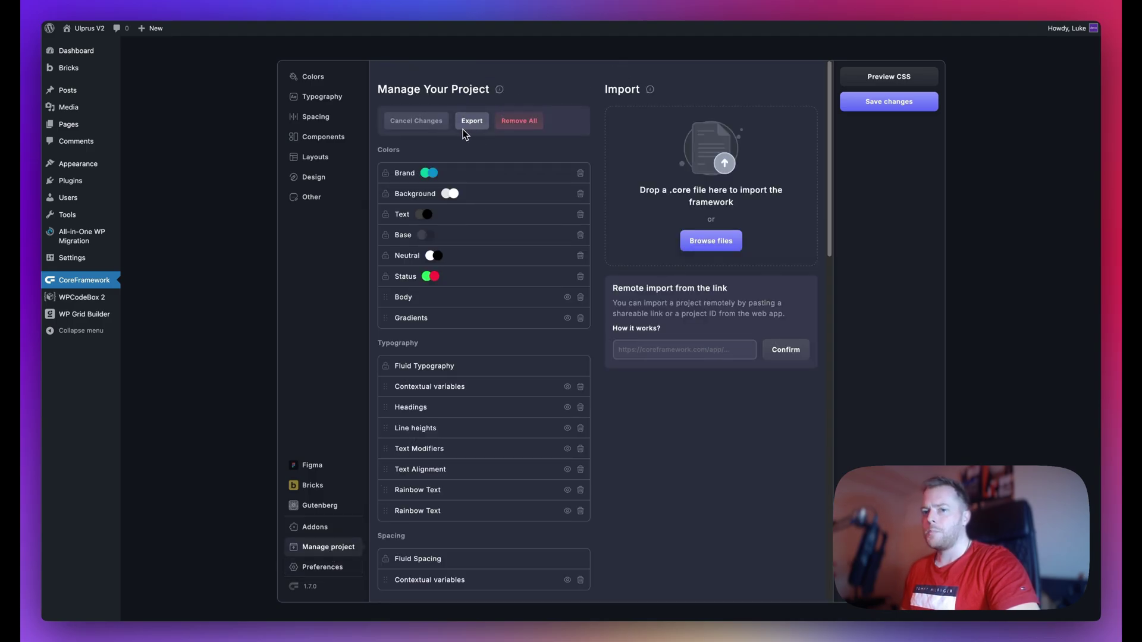
- Reset the preferences to default and finish the onboarding wizard with Variables only, a 62.5% root font size and dark mode on
click(321, 567)
scroll(517, 468, down, 10)
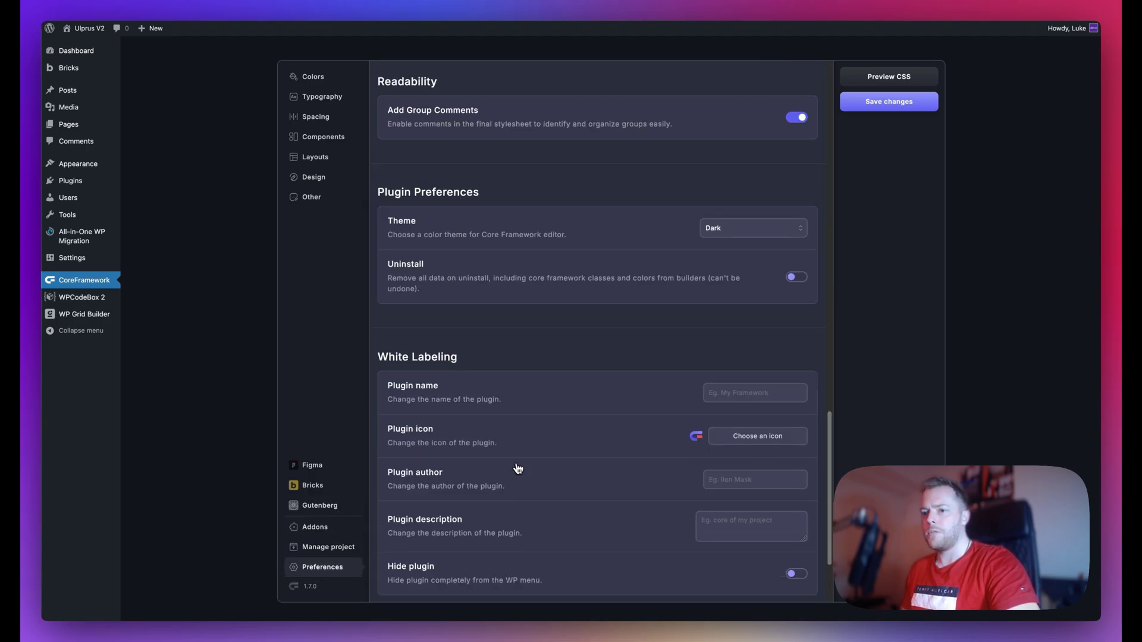
scroll(518, 468, down, 3)
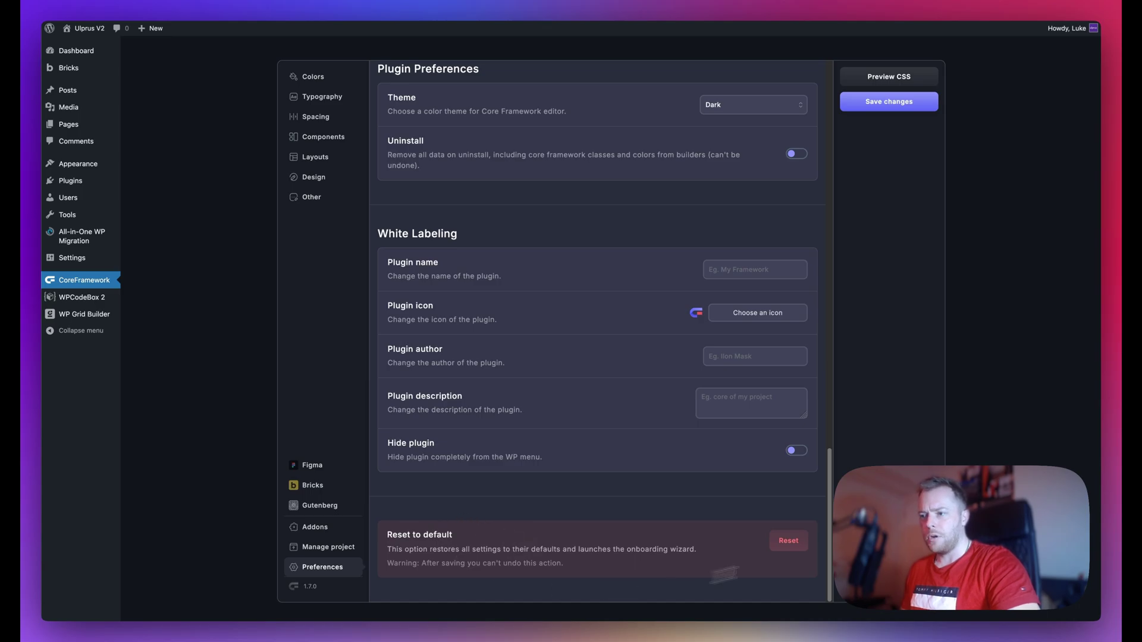
click(784, 547)
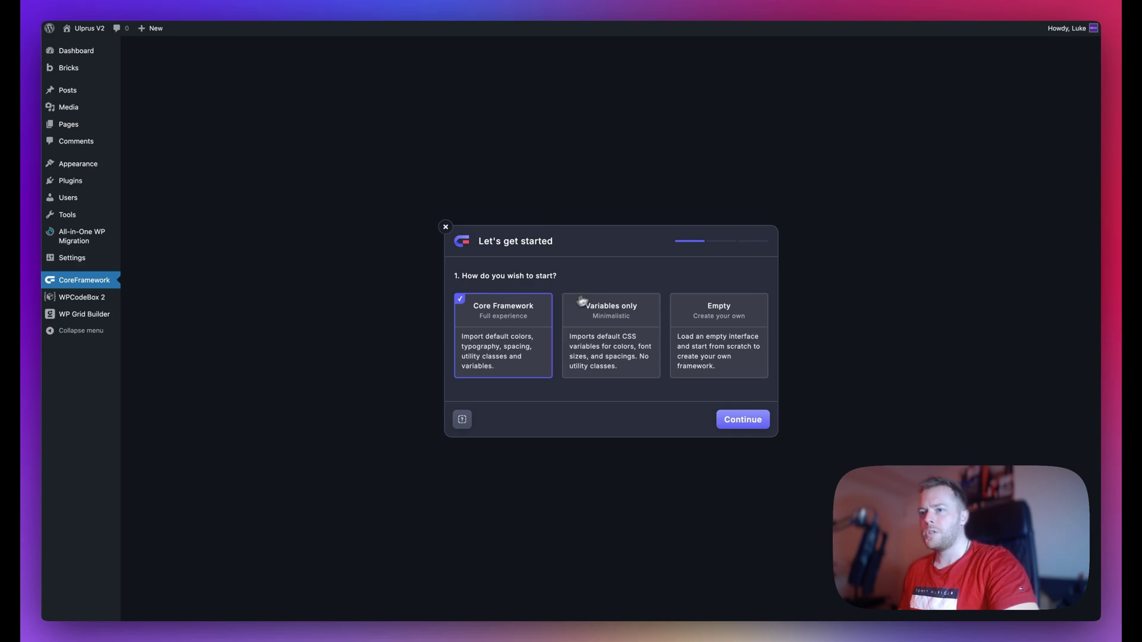
click(613, 332)
click(757, 428)
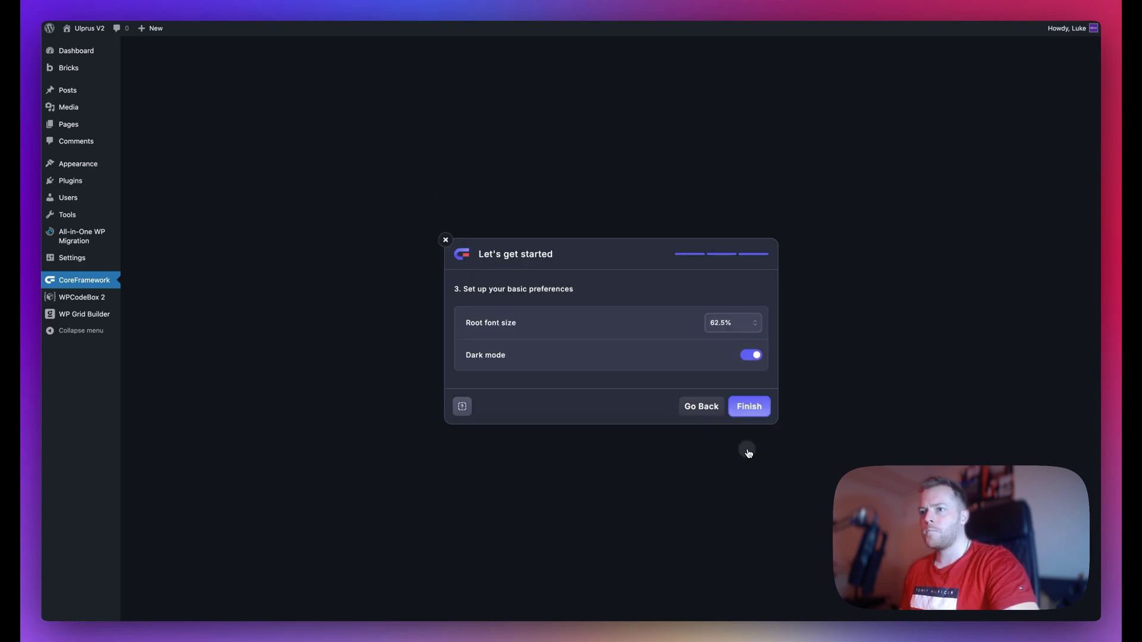
click(753, 408)
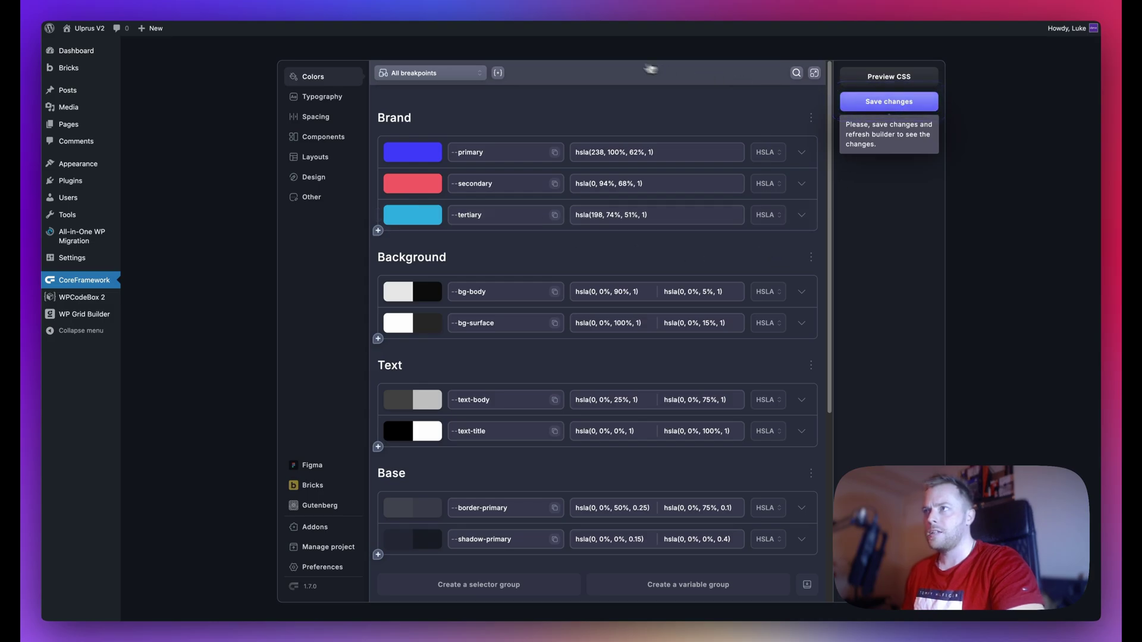
- Enable dark mode for the primary, secondary and tertiary brand colors
click(801, 155)
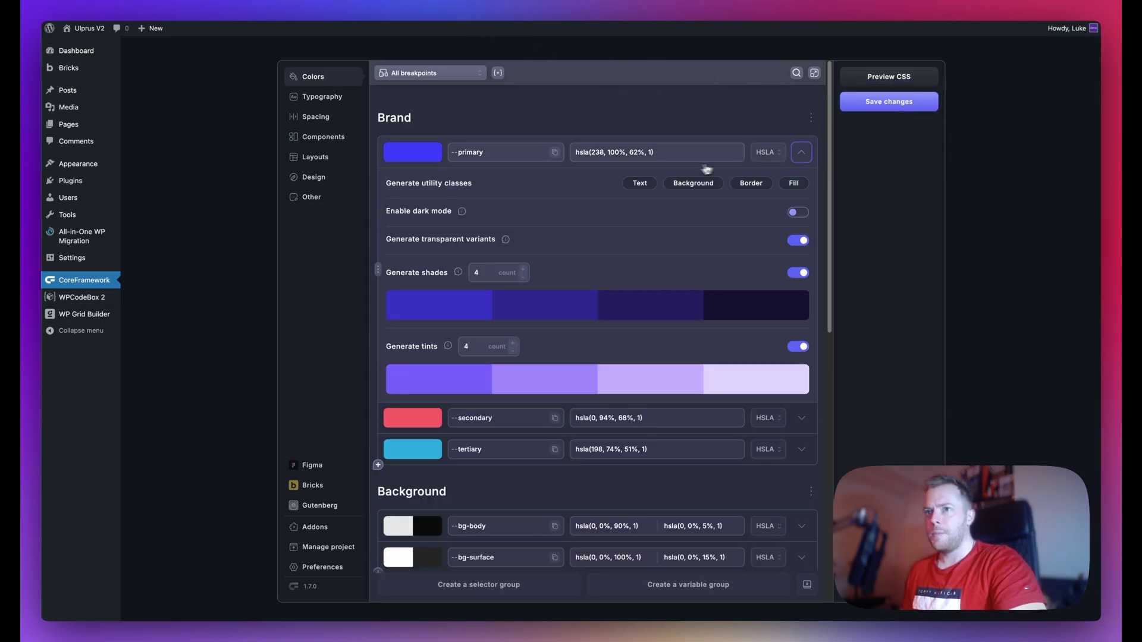
click(794, 216)
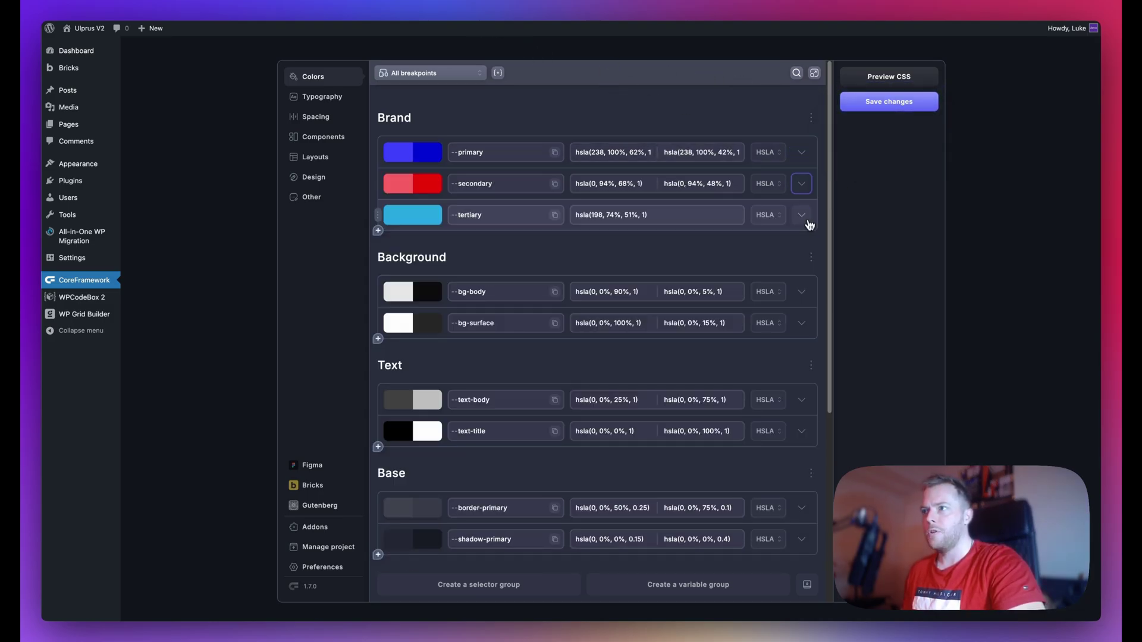
click(804, 219)
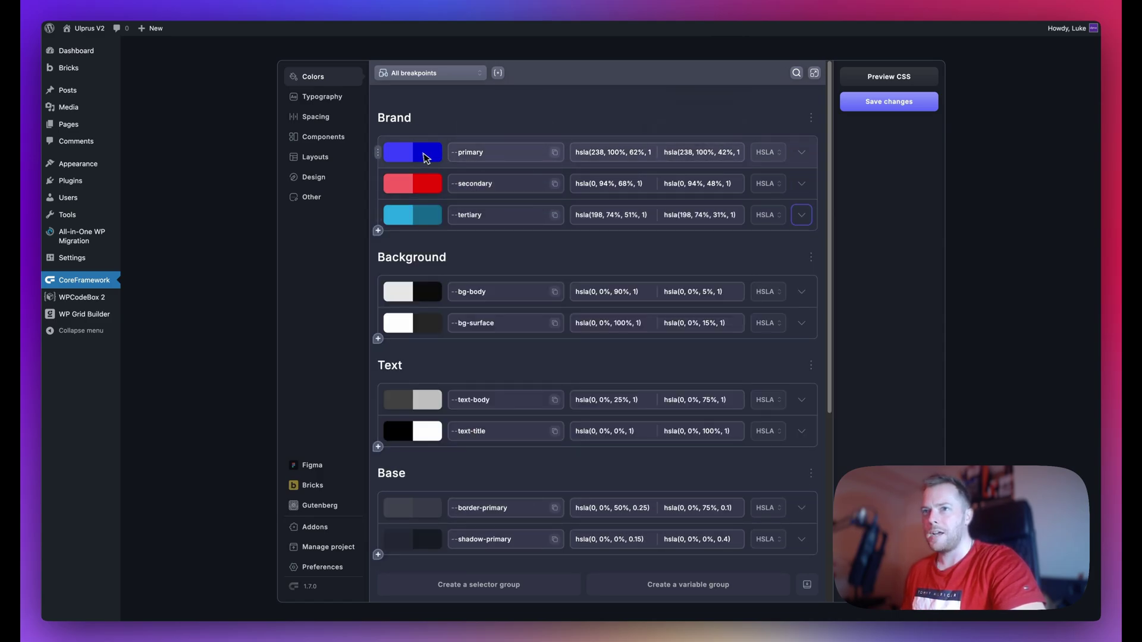
- Set the project's Default Theme to Dark, save the changes, and review the site's home page
click(316, 566)
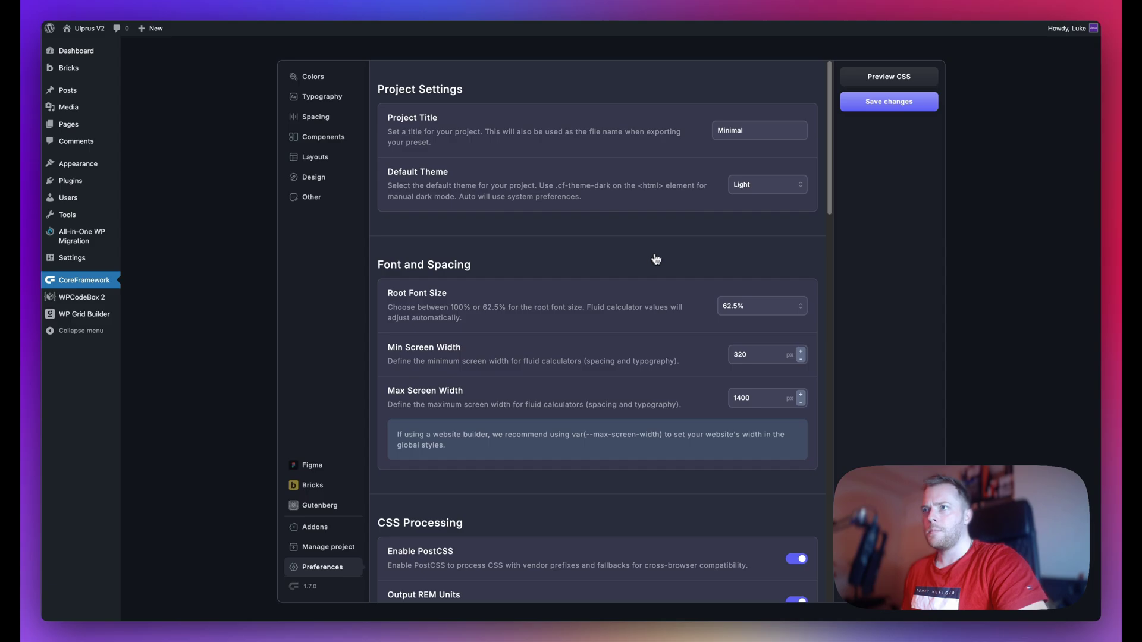
click(755, 198)
click(734, 231)
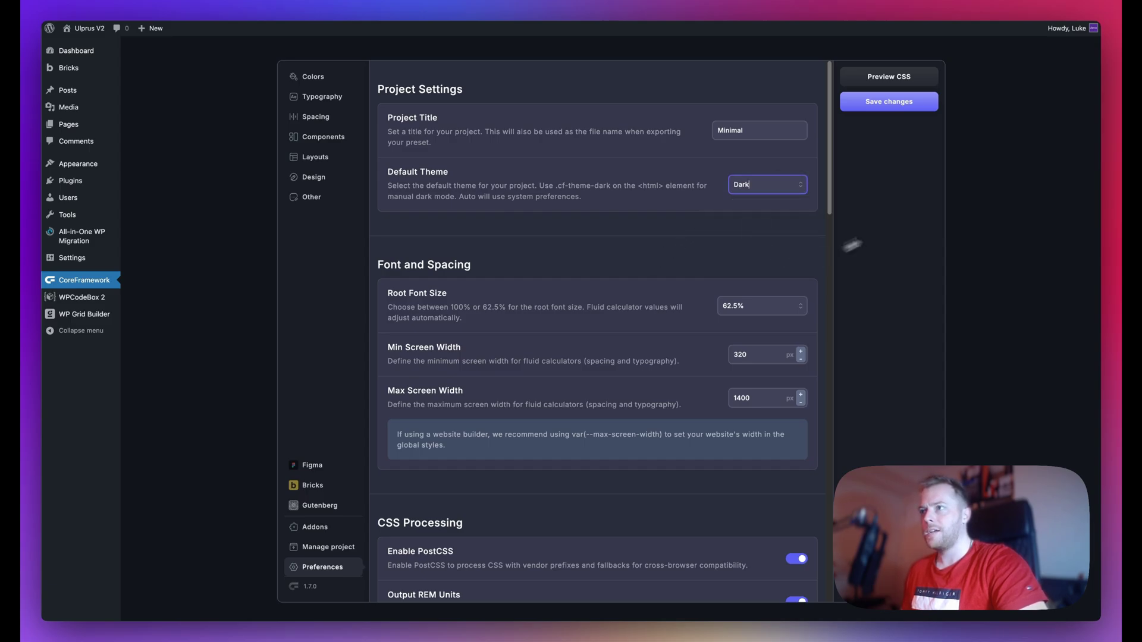
click(892, 106)
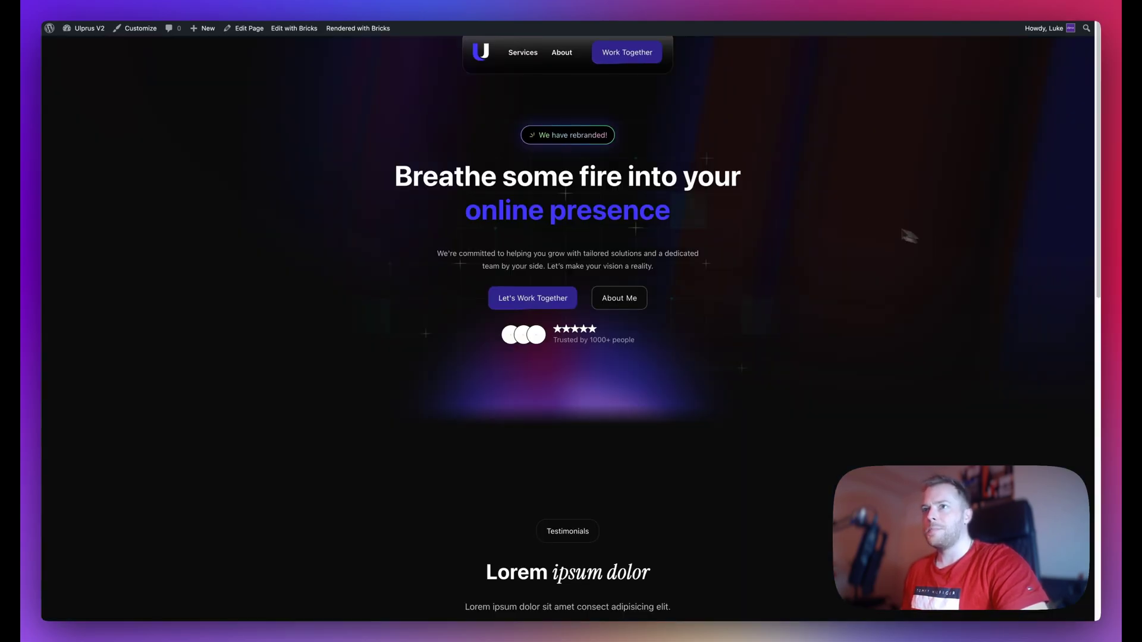
scroll(596, 168, down, 3)
scroll(586, 196, down, 10)
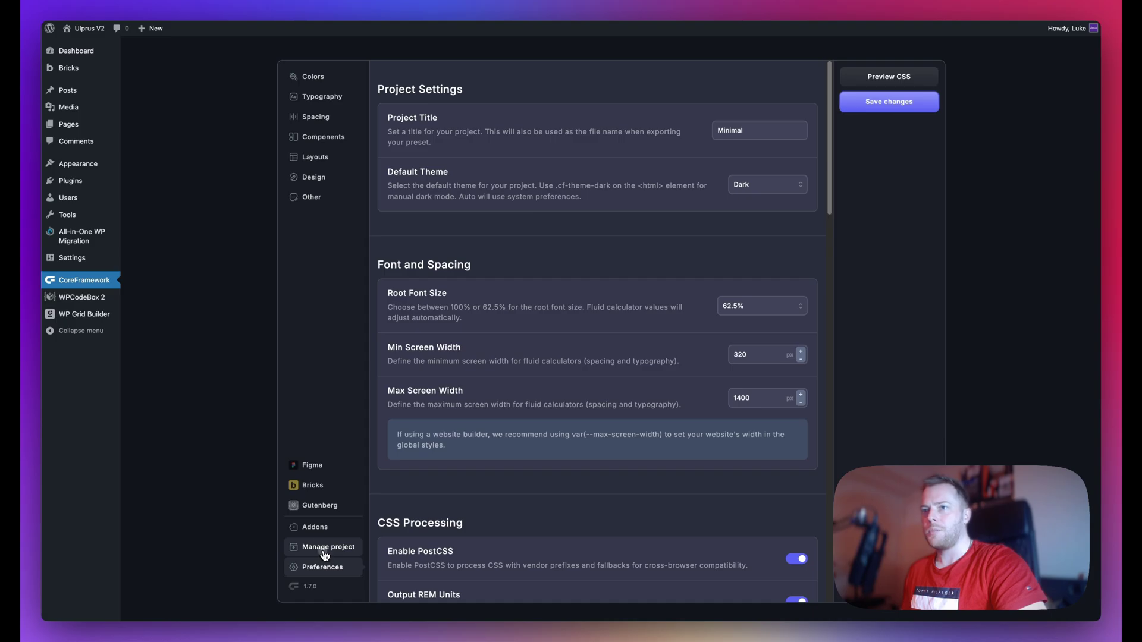
- Import the saved .core project file with Overwrite All, save the changes, and reload the site's home page
click(325, 548)
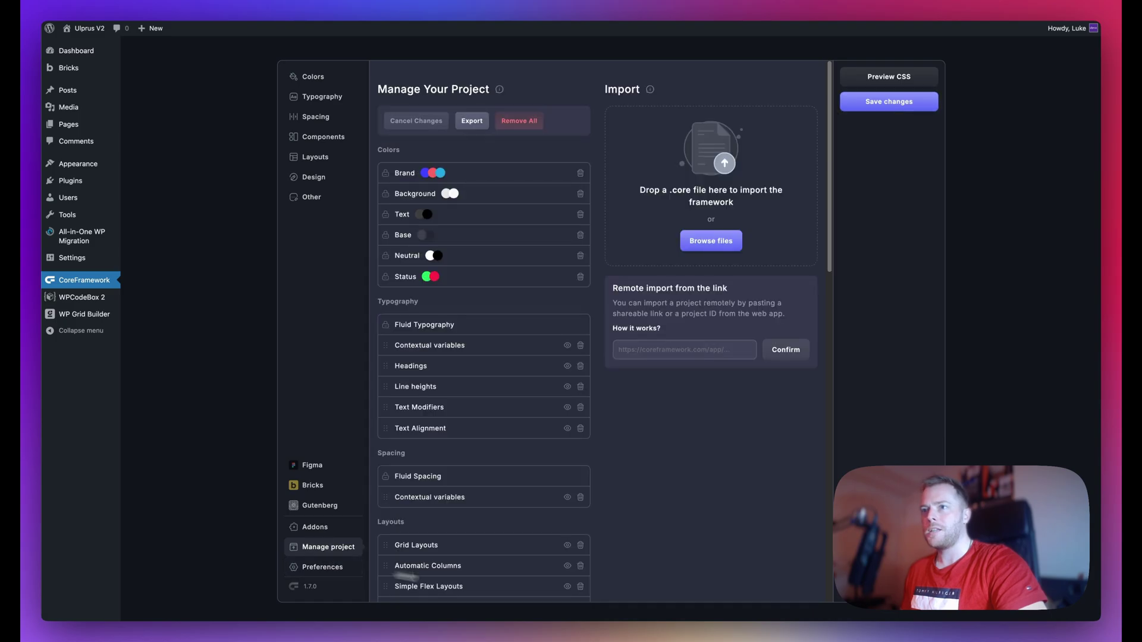
click(693, 236)
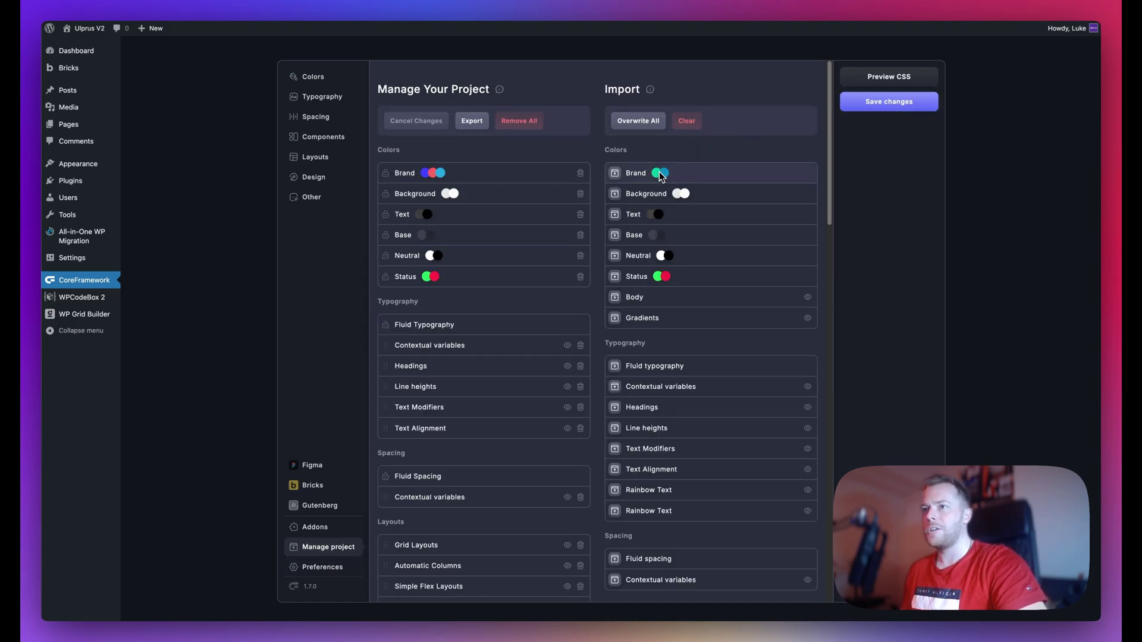
click(635, 121)
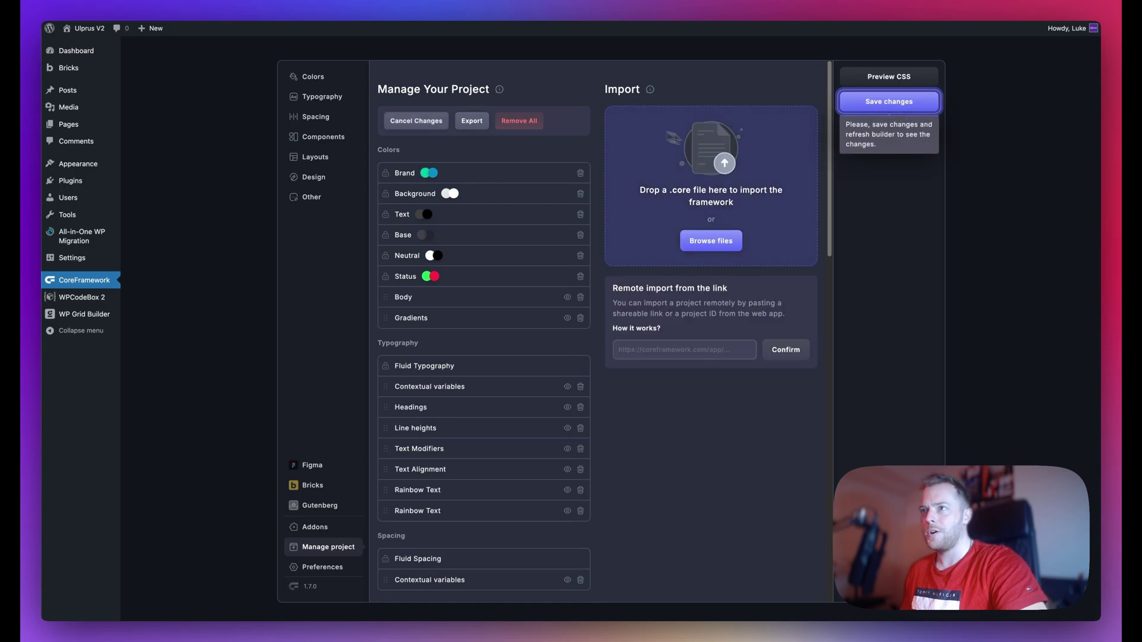
click(893, 105)
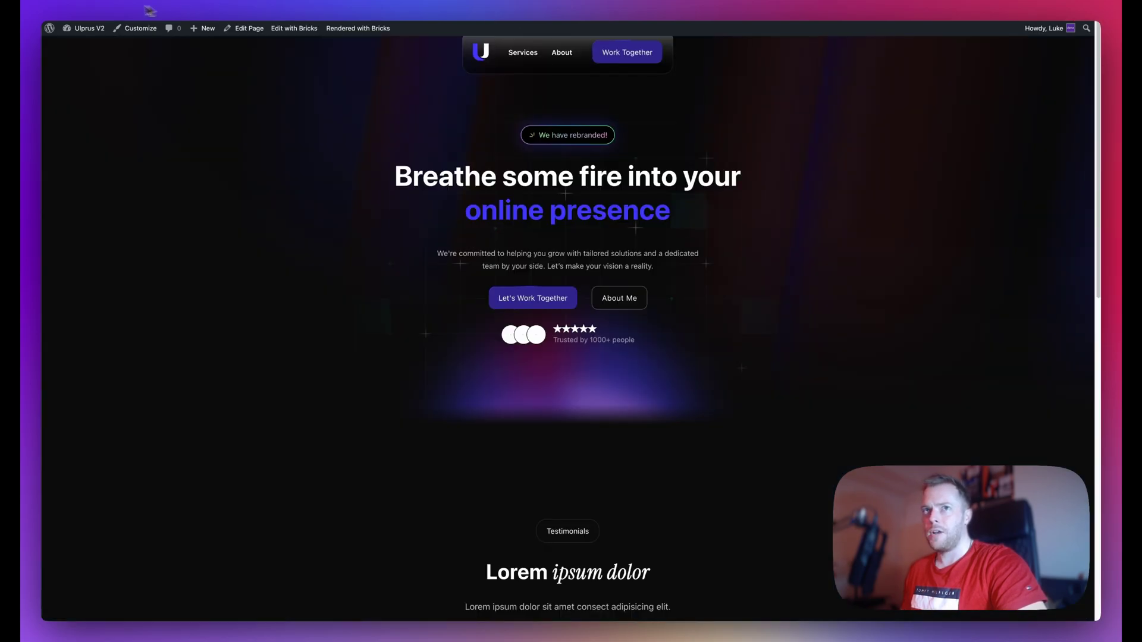
click(98, 4)
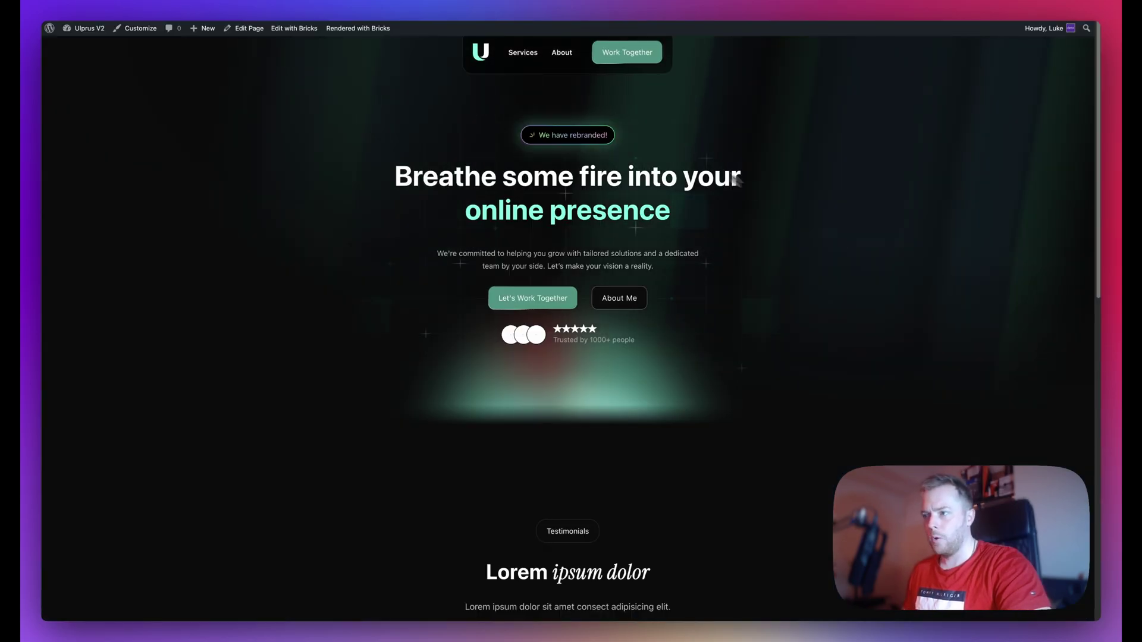